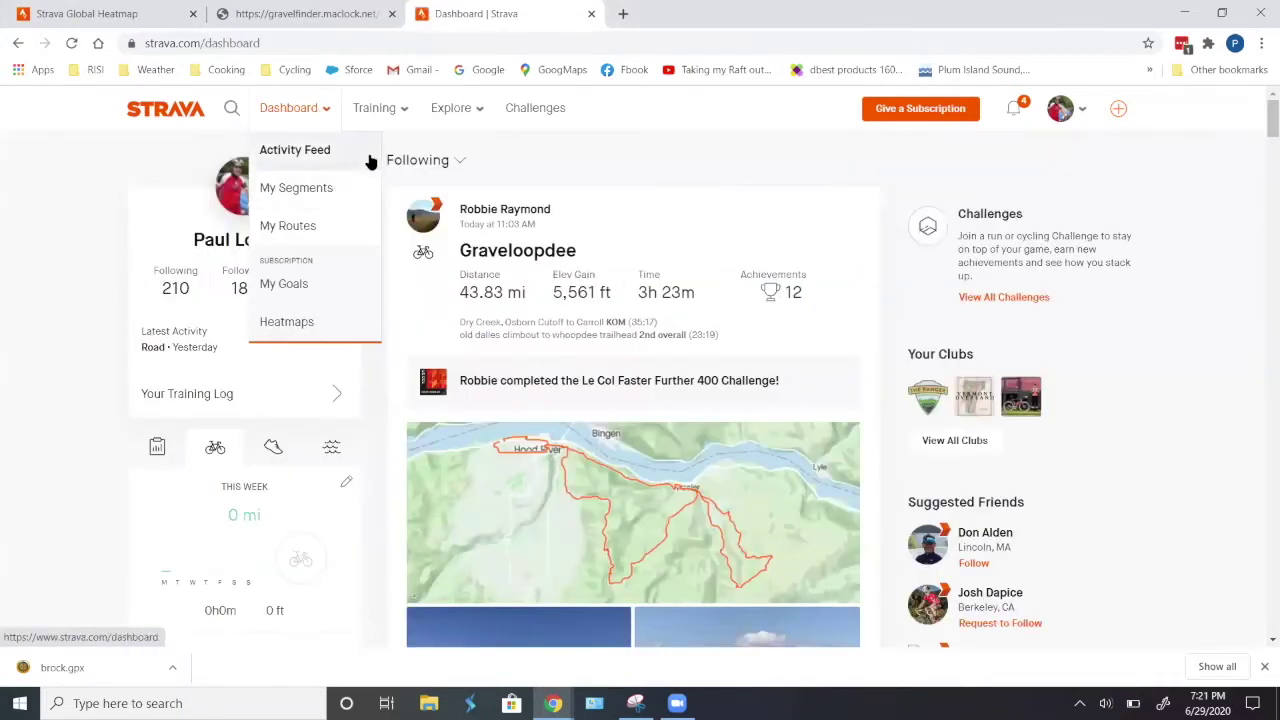
Search the athletes for the fellow rider's first name and open that rider's profile.
{"action": "left_click", "coordinate": [231, 110]}
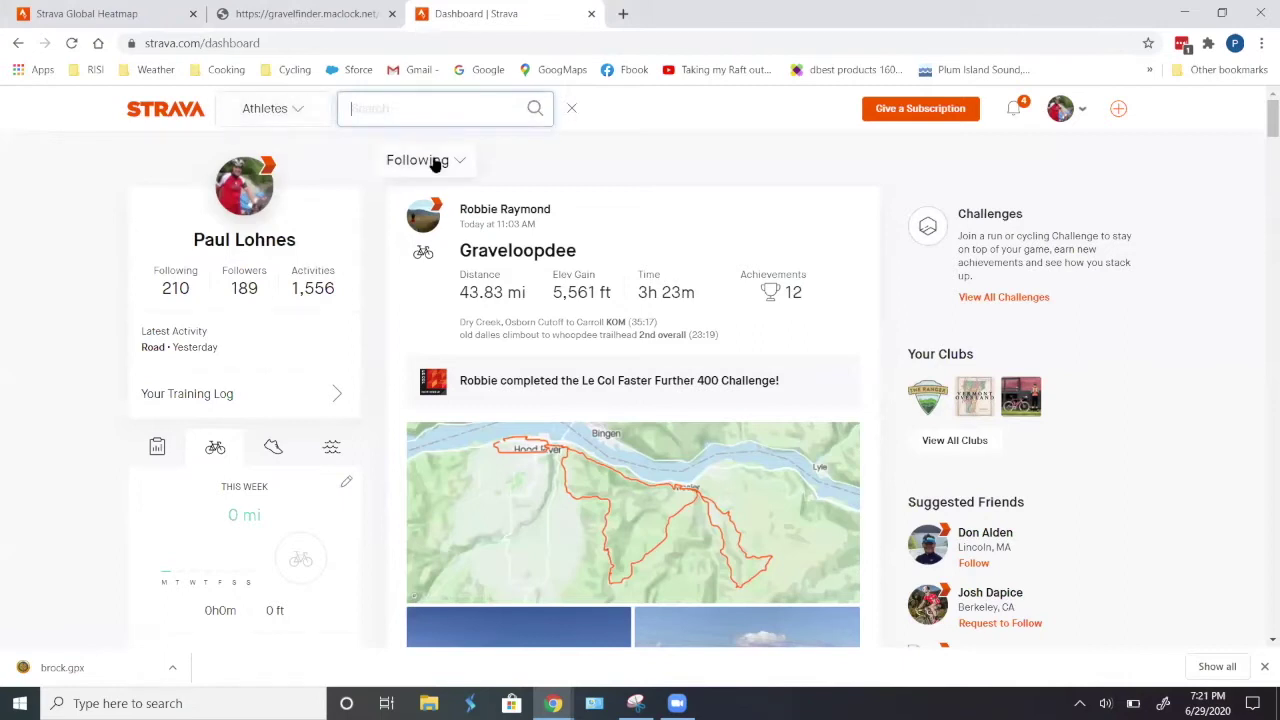
{"action": "type", "text": "RANDY"}
{"action": "key", "text": "BackSpace"}
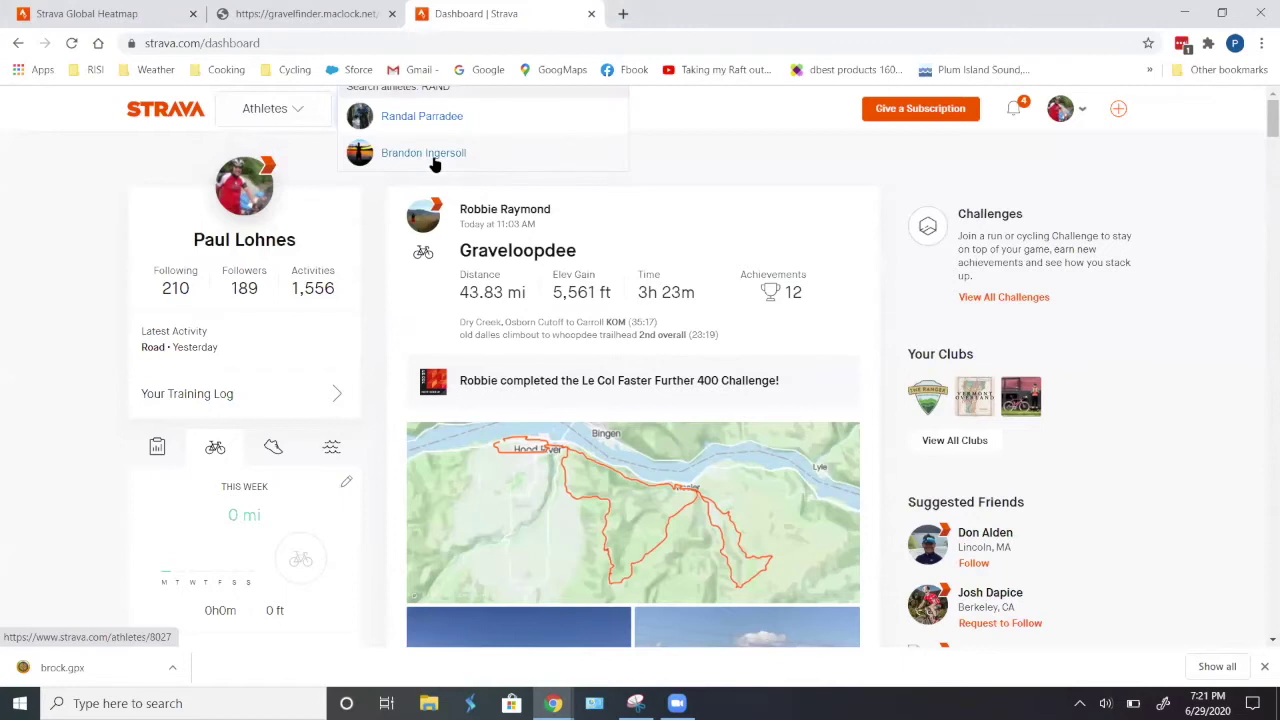
{"action": "left_click", "coordinate": [427, 122]}
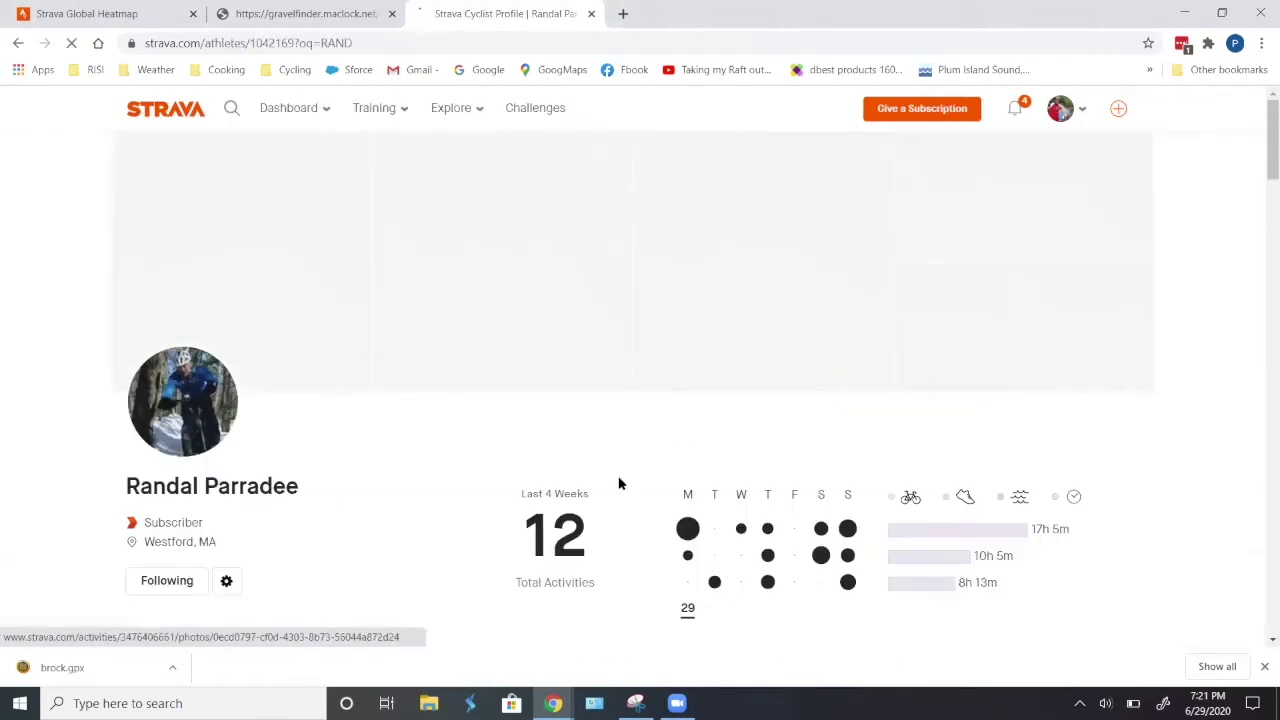
Find the Amherst Gravel ride in the athlete's recent activities and open its details.
{"action": "scroll", "coordinate": [477, 514], "scroll_direction": "down", "scroll_amount": 7}
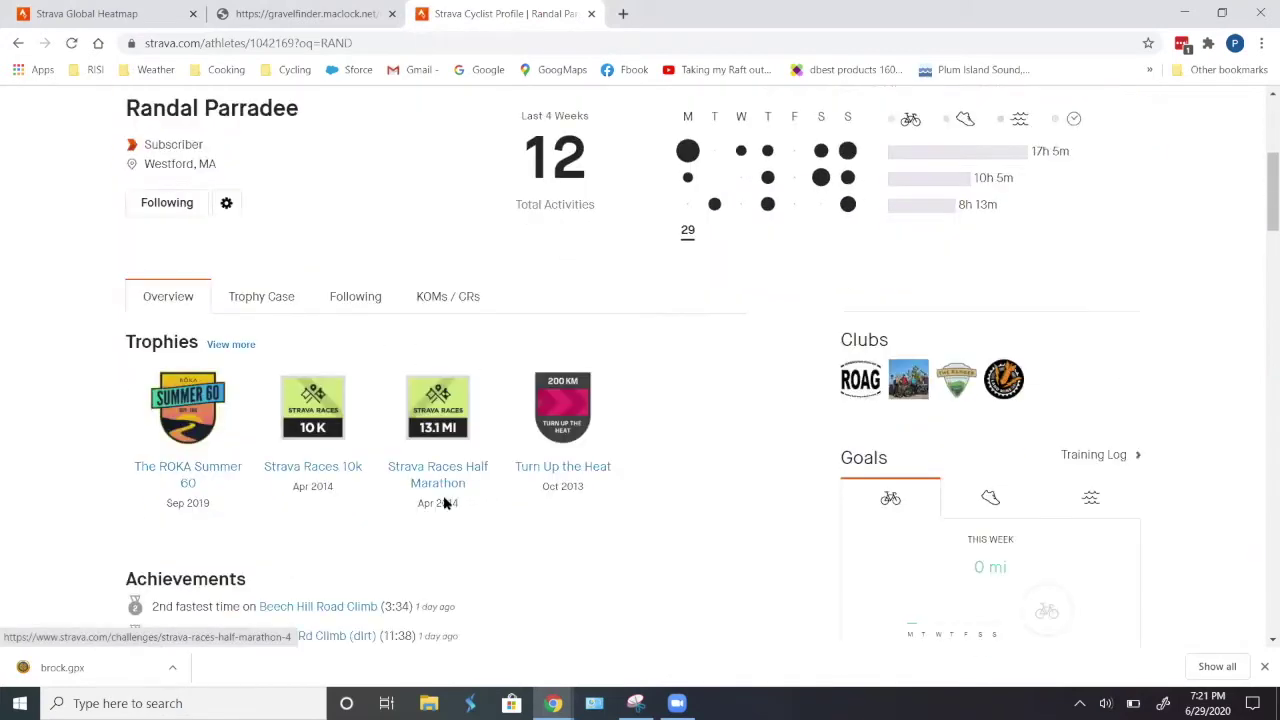
{"action": "scroll", "coordinate": [393, 508], "scroll_direction": "down", "scroll_amount": 6}
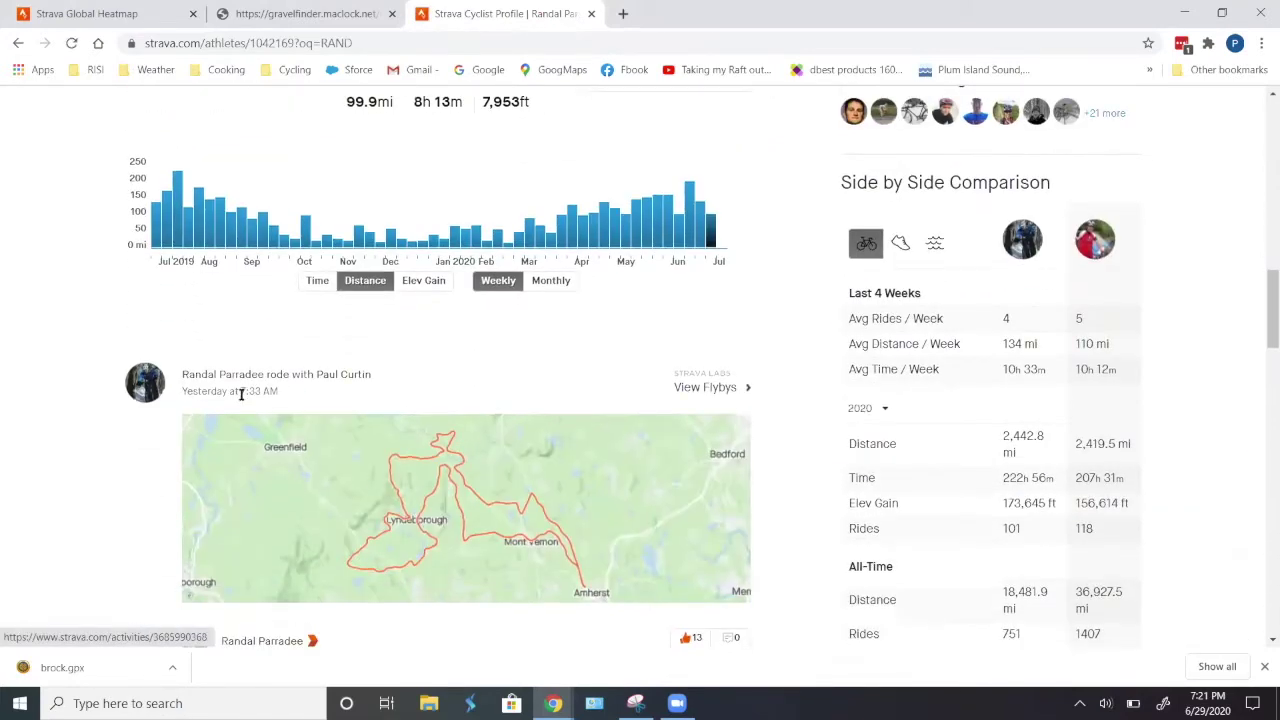
{"action": "scroll", "coordinate": [350, 413], "scroll_direction": "down", "scroll_amount": 2}
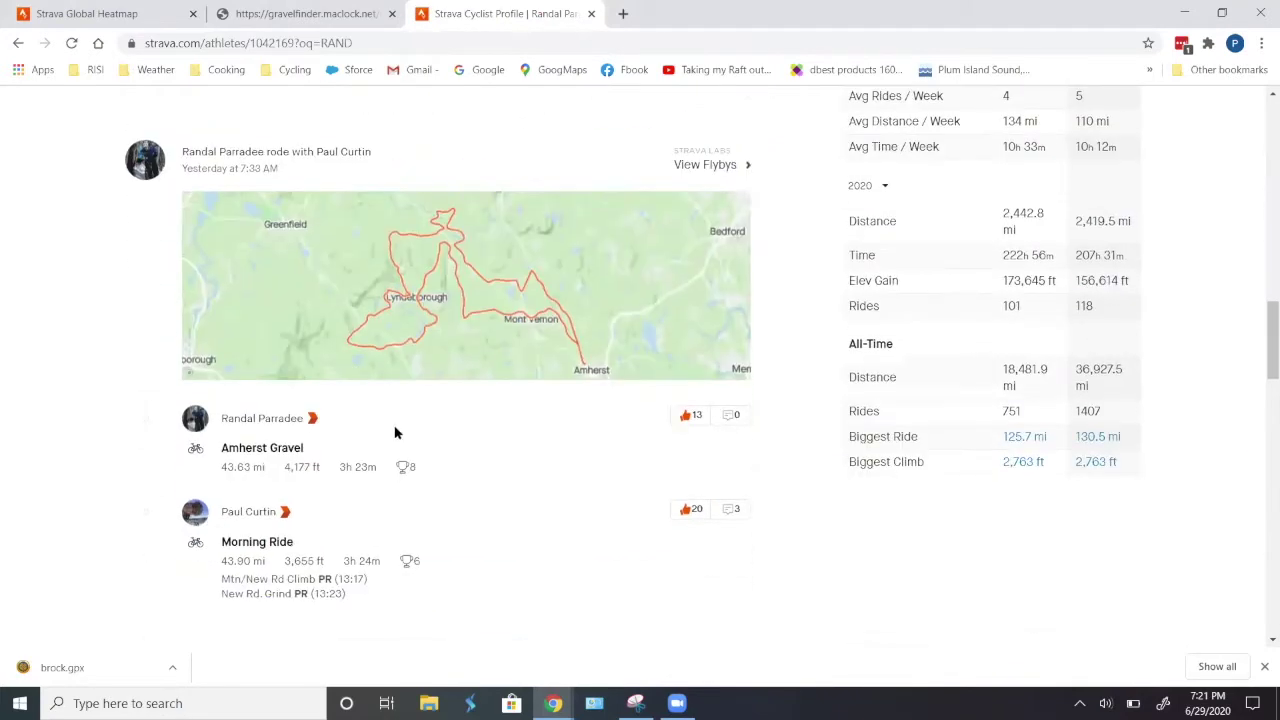
{"action": "left_click", "coordinate": [267, 451]}
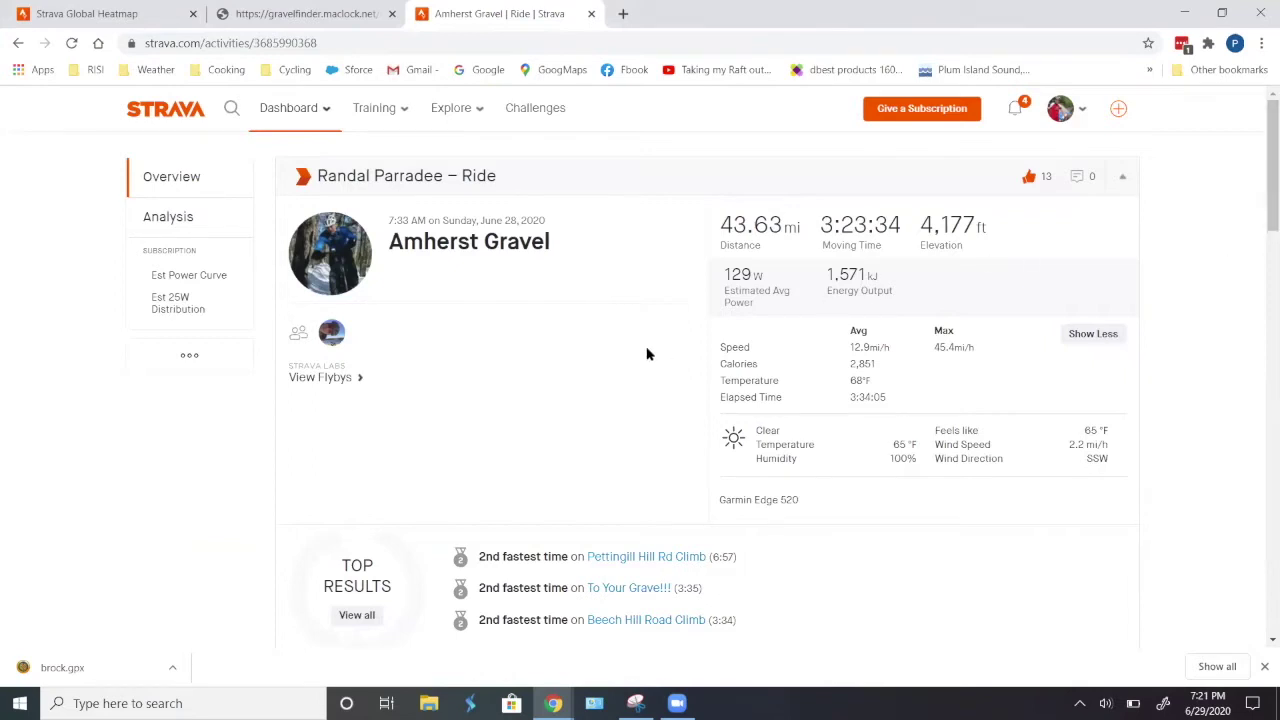
Download the Amherst Gravel ride's track as a GPX file.
{"action": "scroll", "coordinate": [1220, 360], "scroll_direction": "down", "scroll_amount": 3}
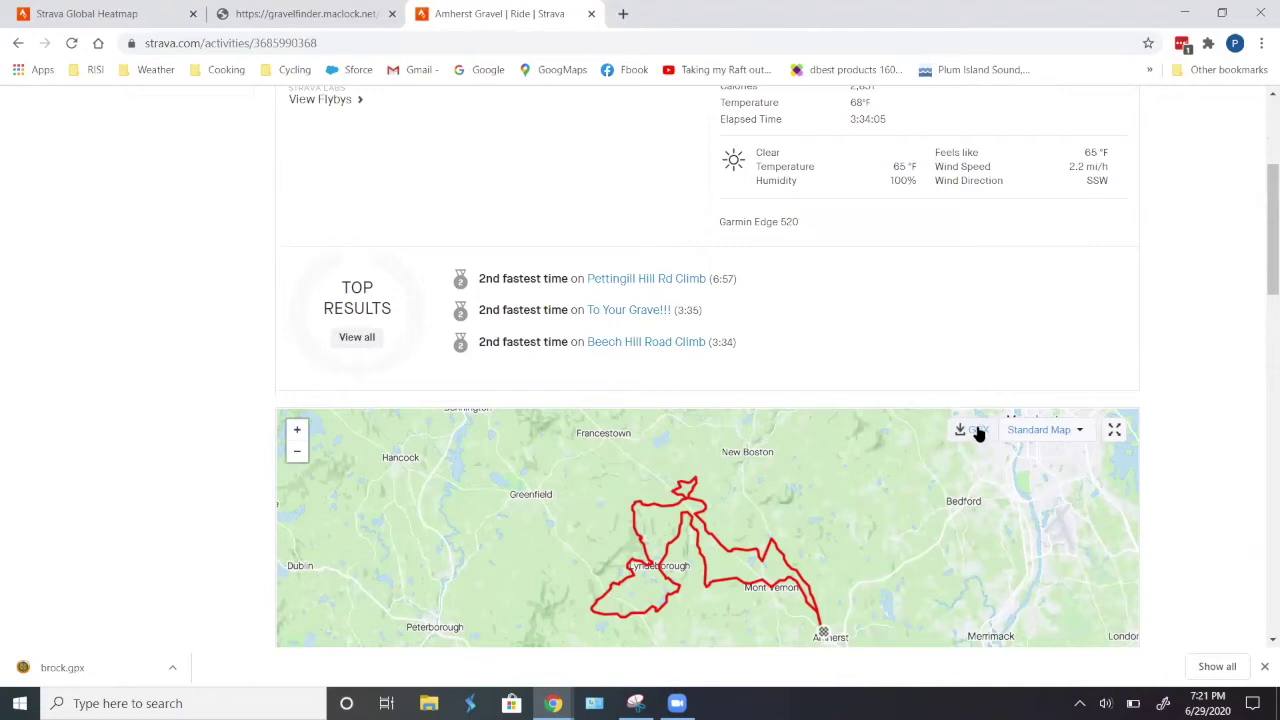
{"action": "left_click", "coordinate": [978, 432]}
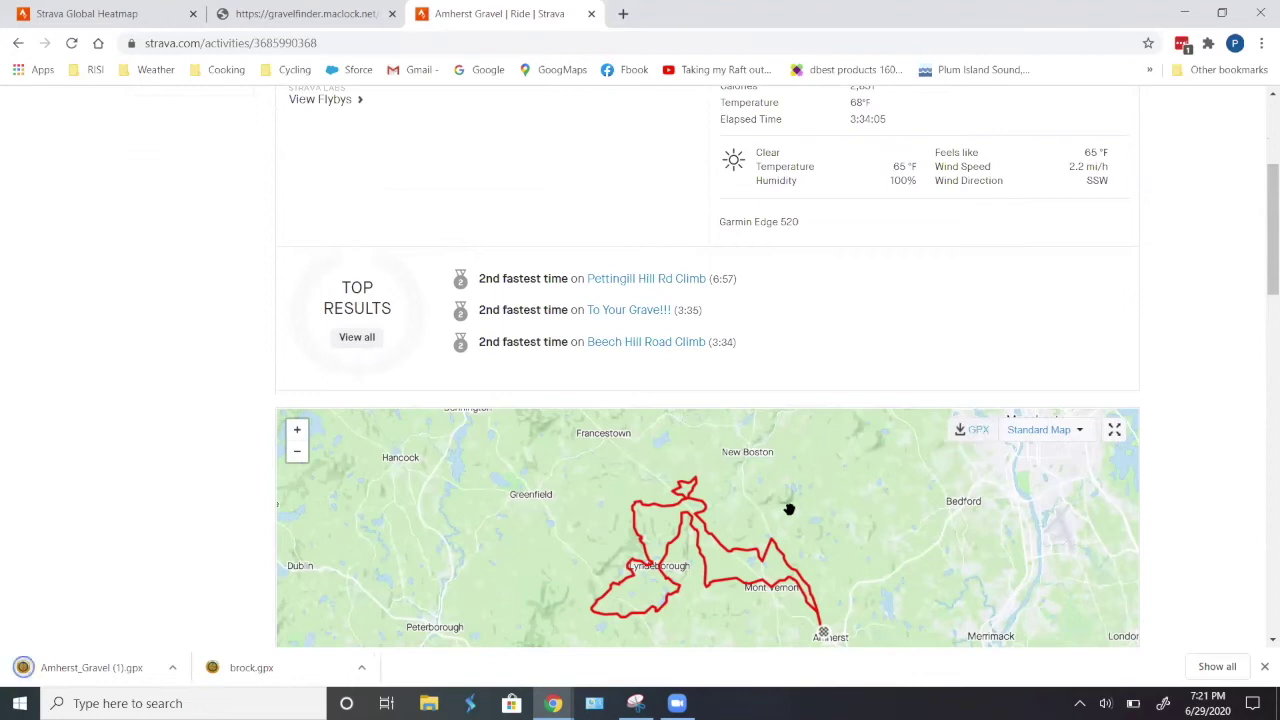
{"action": "scroll", "coordinate": [1261, 348], "scroll_direction": "down", "scroll_amount": 1}
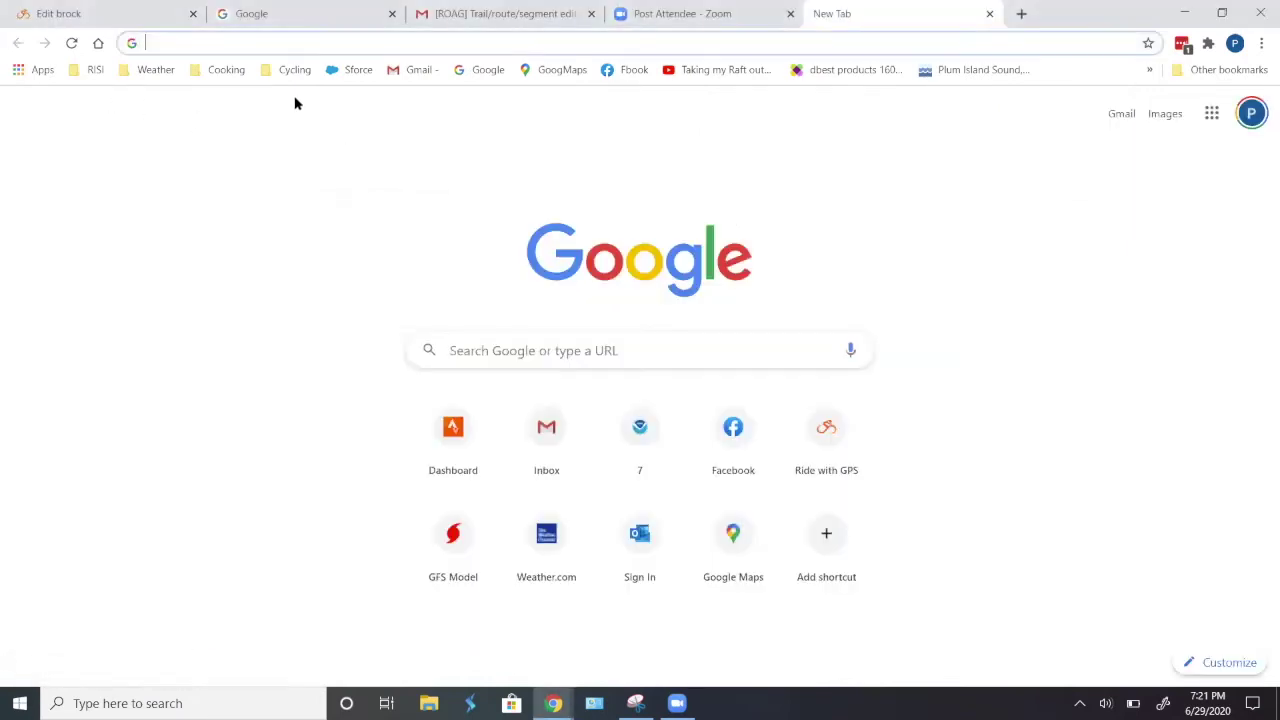
Switch to Ride with GPS and go to its upload page, abandoning the unsaved edits to the brock route.
{"action": "left_click", "coordinate": [112, 20]}
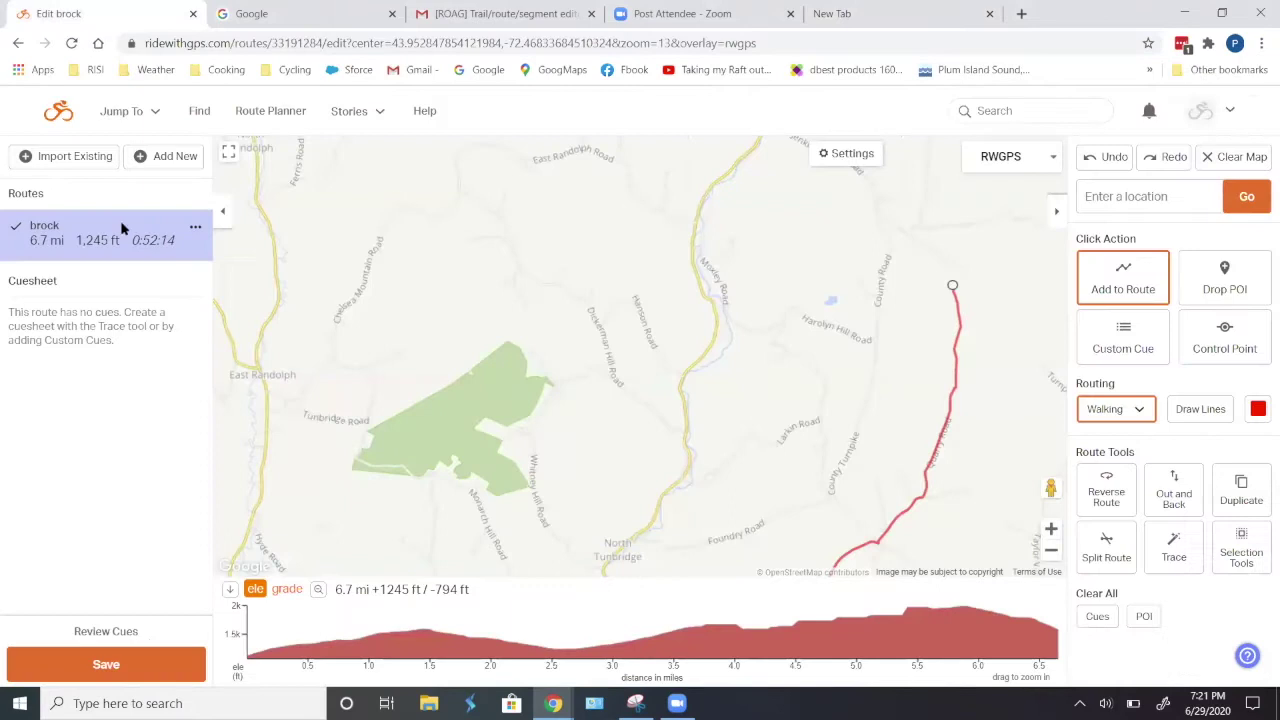
{"action": "left_click", "coordinate": [126, 116]}
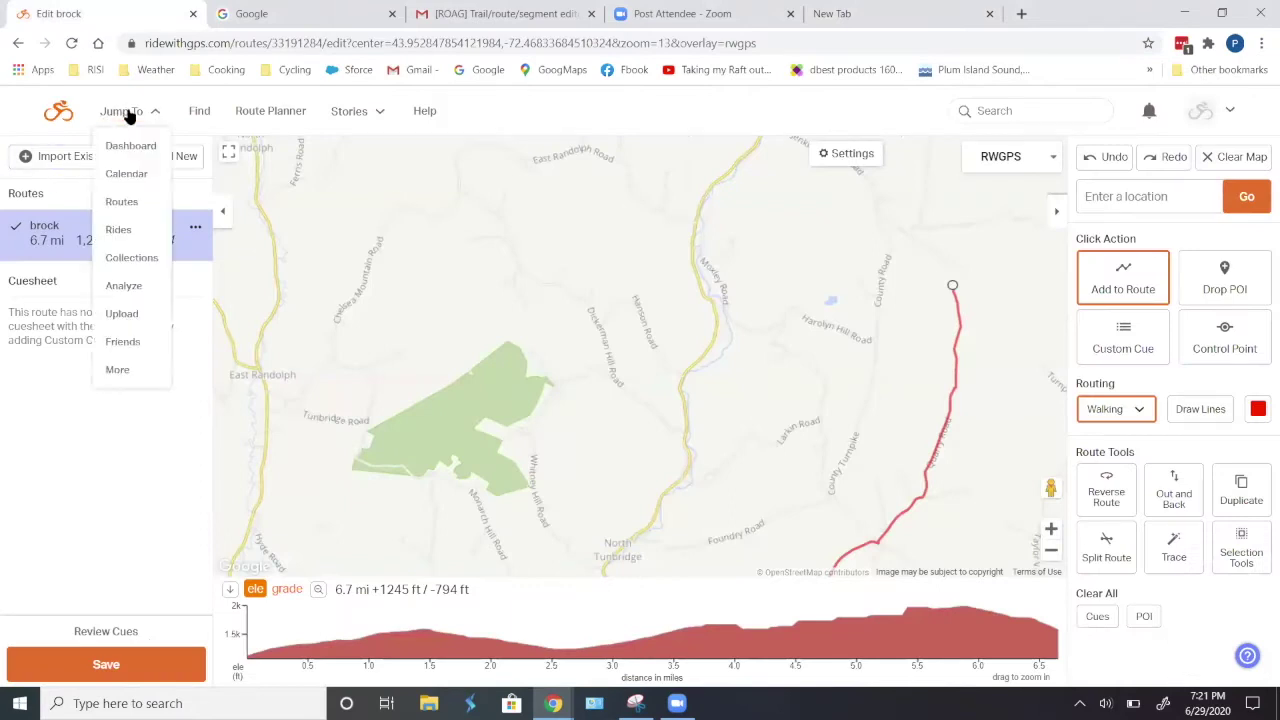
{"action": "left_click", "coordinate": [131, 314]}
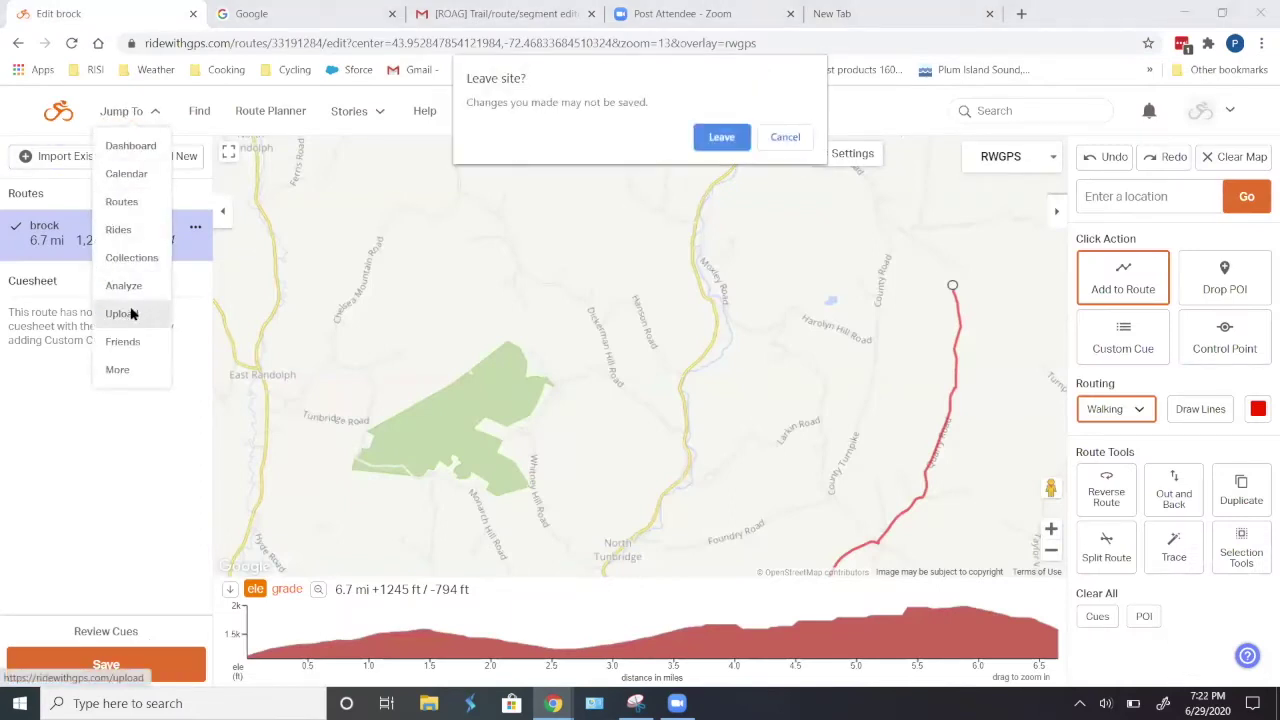
{"action": "left_click", "coordinate": [721, 140]}
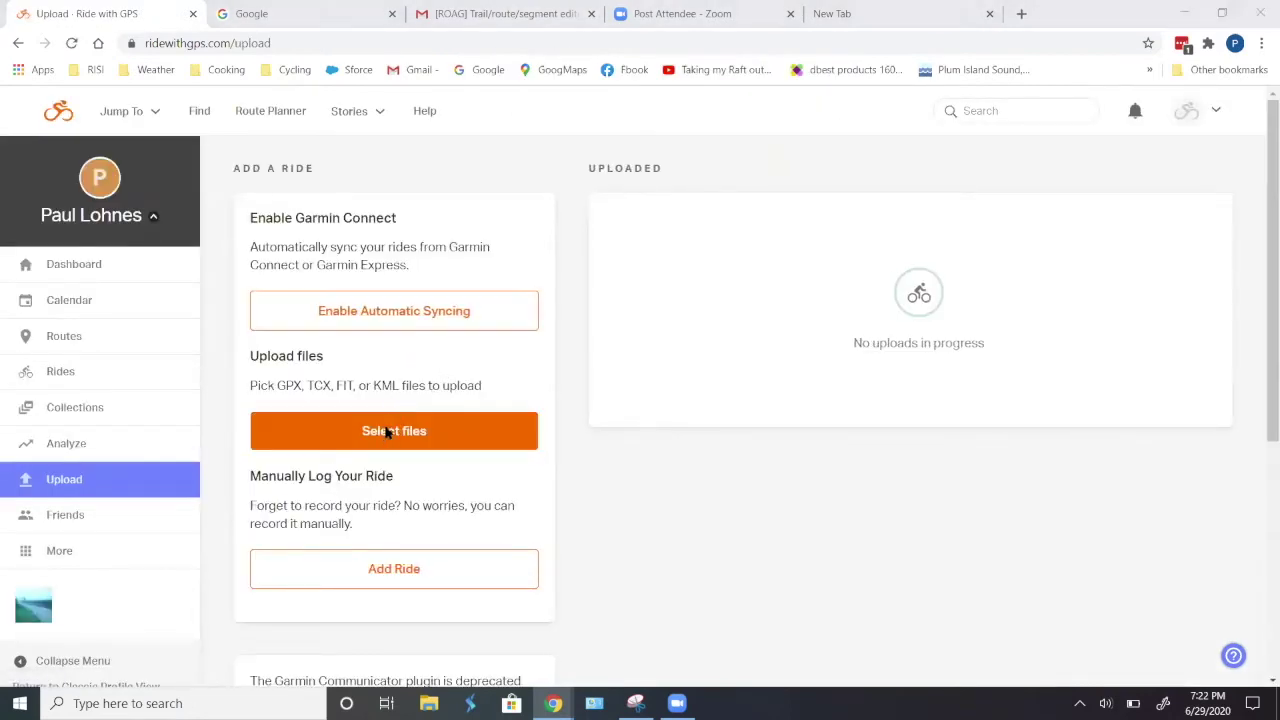
Upload the file Amherst_Gravel (1).gpx from the Downloads folder.
{"action": "left_click", "coordinate": [388, 431]}
{"action": "left_click", "coordinate": [414, 143]}
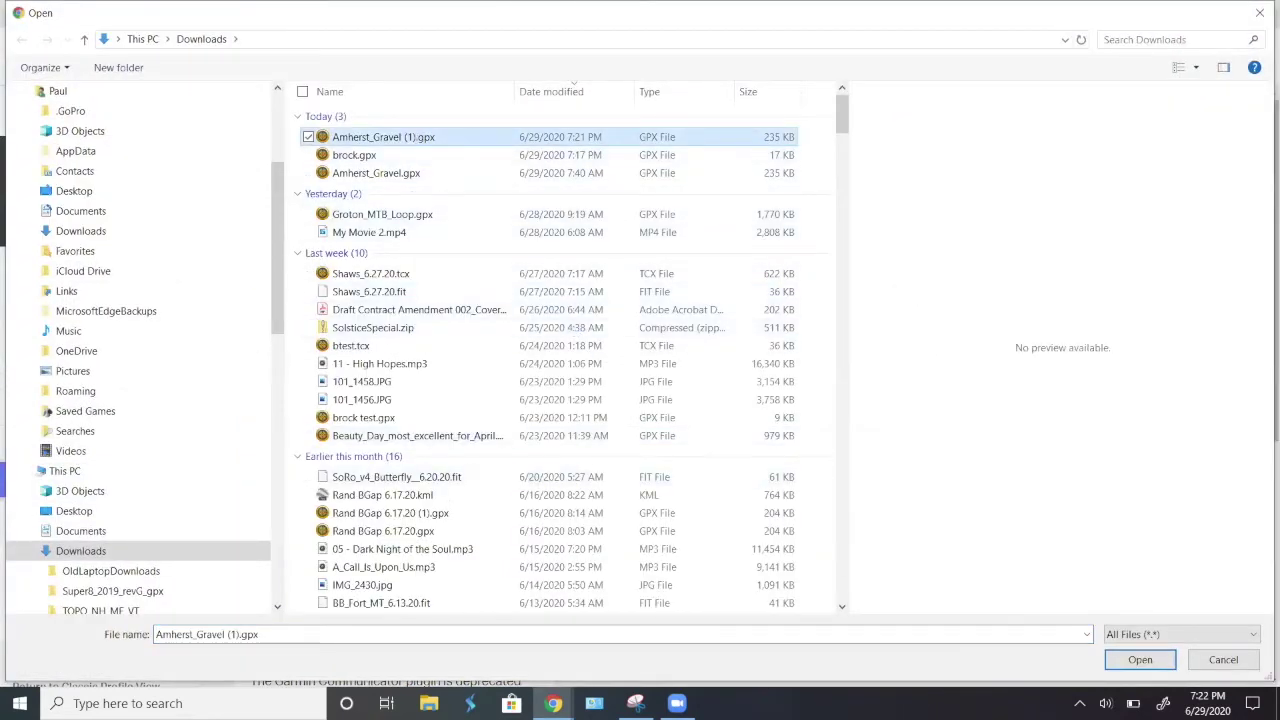
{"action": "left_click", "coordinate": [1130, 660]}
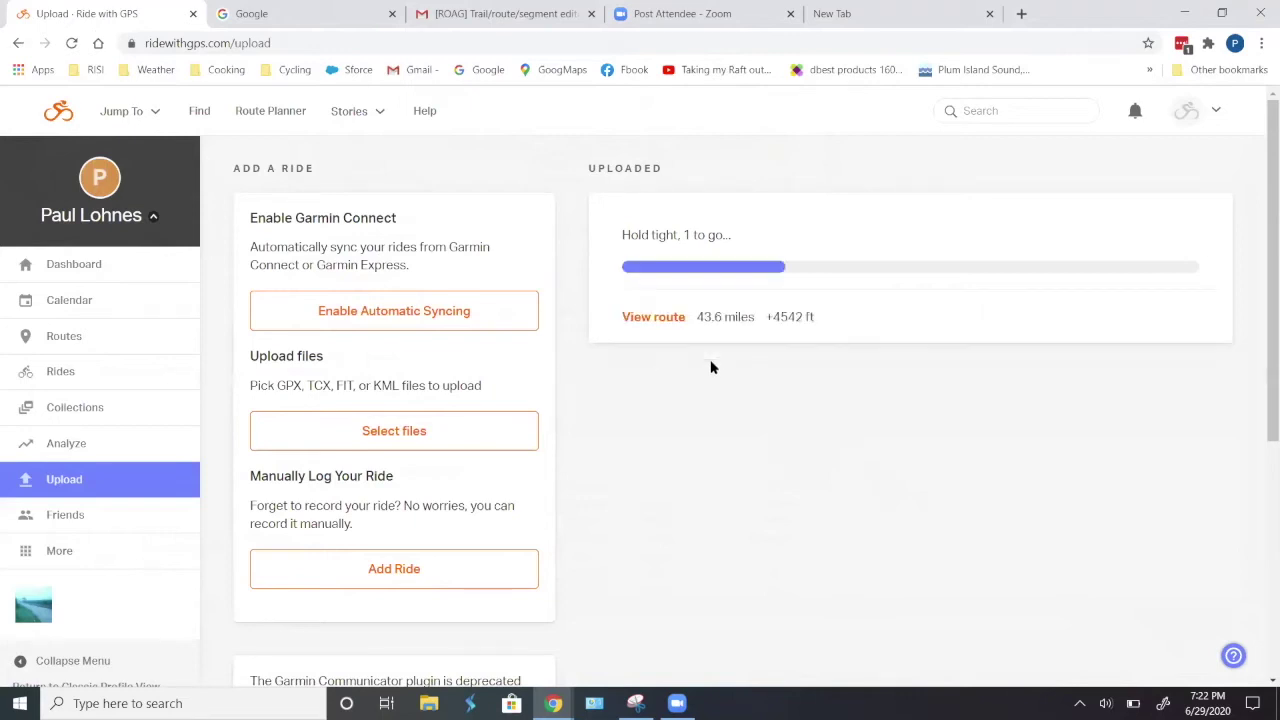
View the uploaded Amherst Gravel route on the map and open it in the route editor.
{"action": "left_click", "coordinate": [633, 311]}
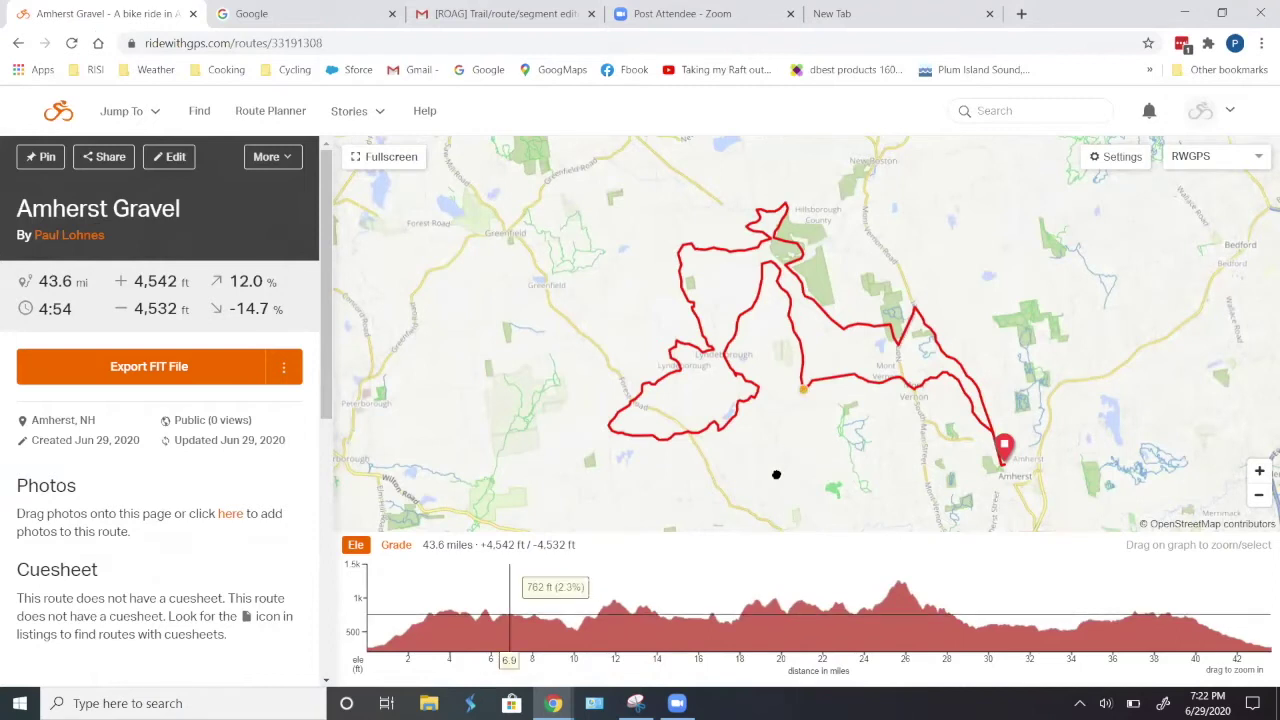
{"action": "left_click_drag", "start_coordinate": [776, 474], "coordinate": [740, 550]}
{"action": "left_click_drag", "start_coordinate": [766, 509], "coordinate": [797, 474]}
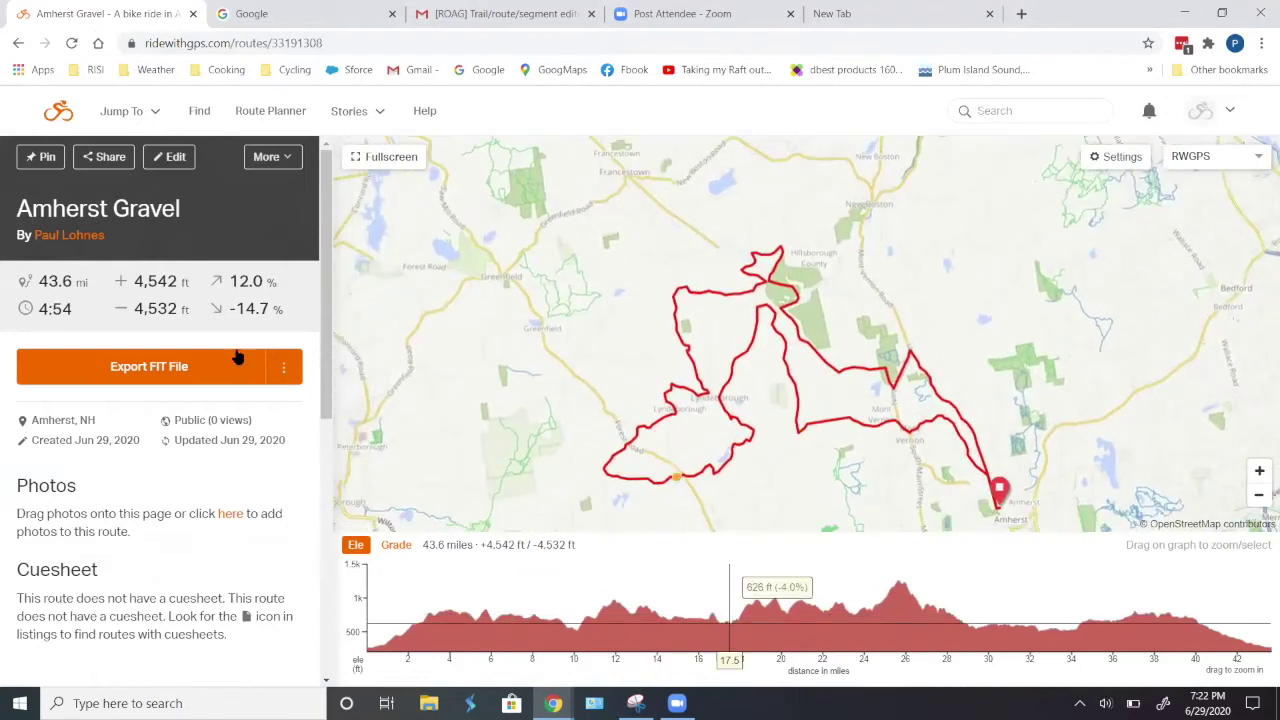
{"action": "left_click", "coordinate": [173, 160]}
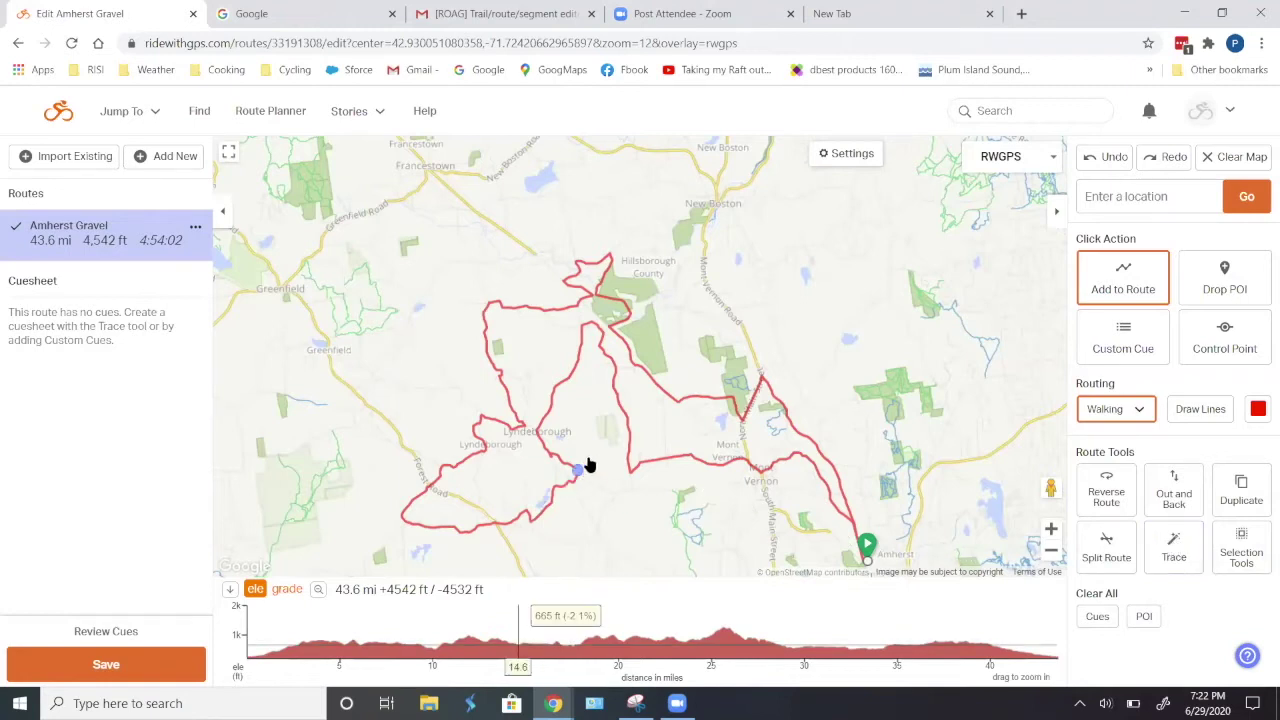
Try to reroute the untraced Amherst Gravel route from Center Road toward Curtis Corner, and undo the change.
{"action": "scroll", "coordinate": [640, 491], "scroll_direction": "up", "scroll_amount": 1}
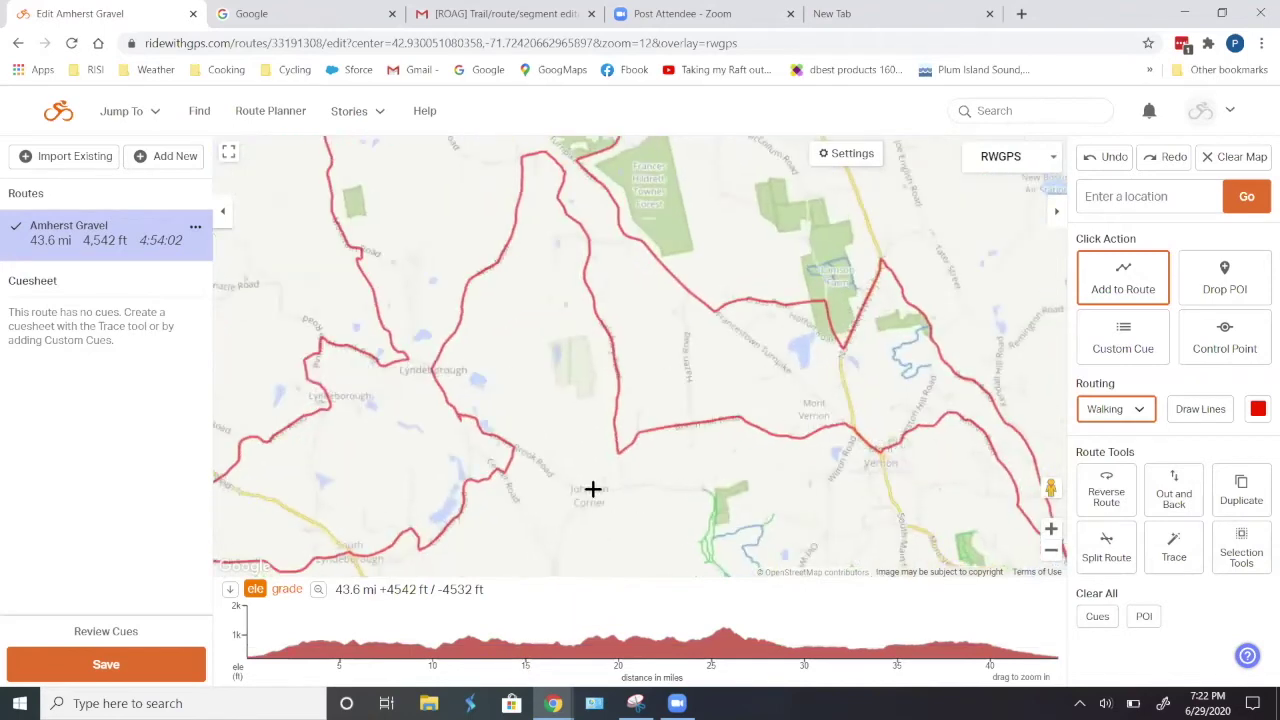
{"action": "left_click_drag", "start_coordinate": [677, 488], "coordinate": [686, 400]}
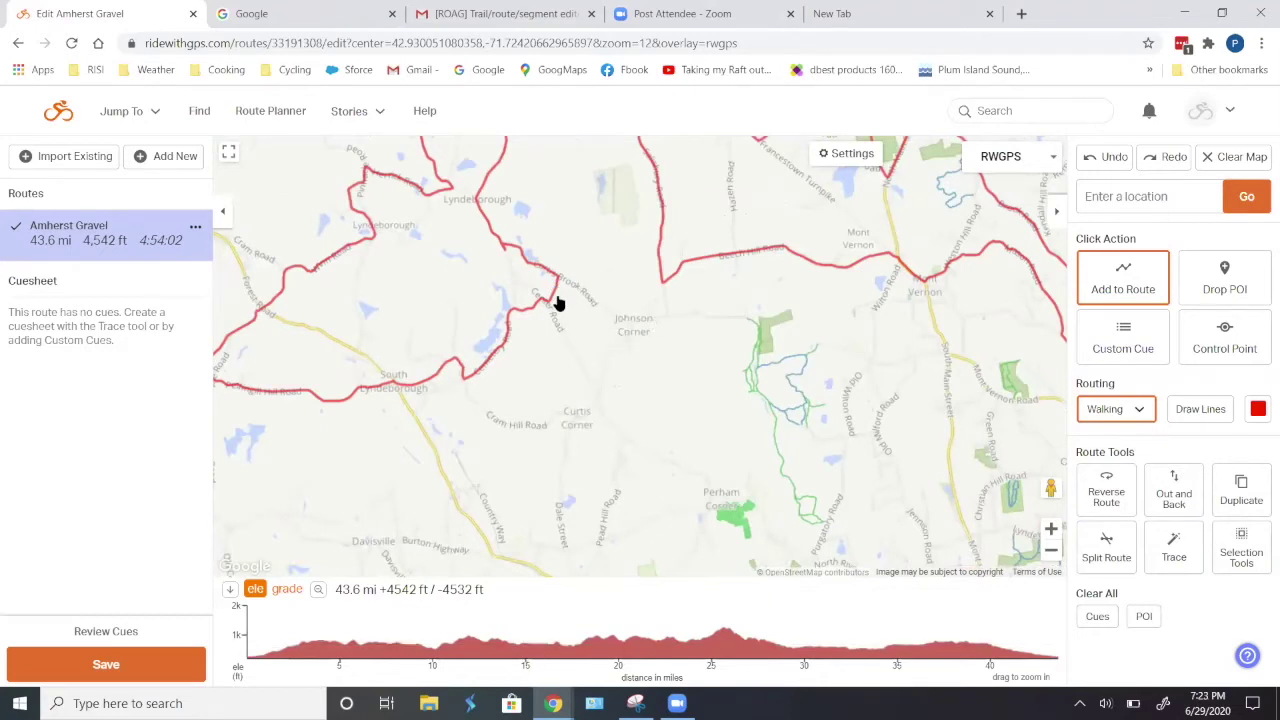
{"action": "left_click_drag", "start_coordinate": [557, 295], "coordinate": [605, 354]}
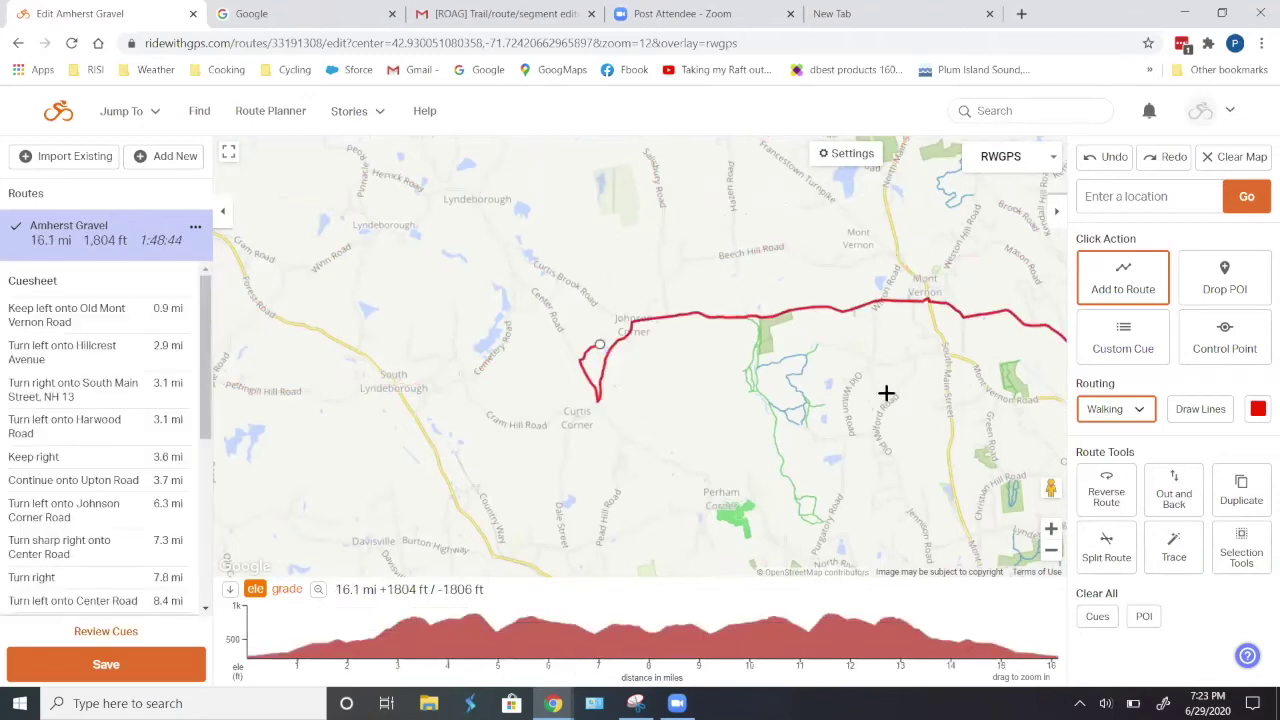
{"action": "scroll", "coordinate": [880, 397], "scroll_direction": "down", "scroll_amount": 1}
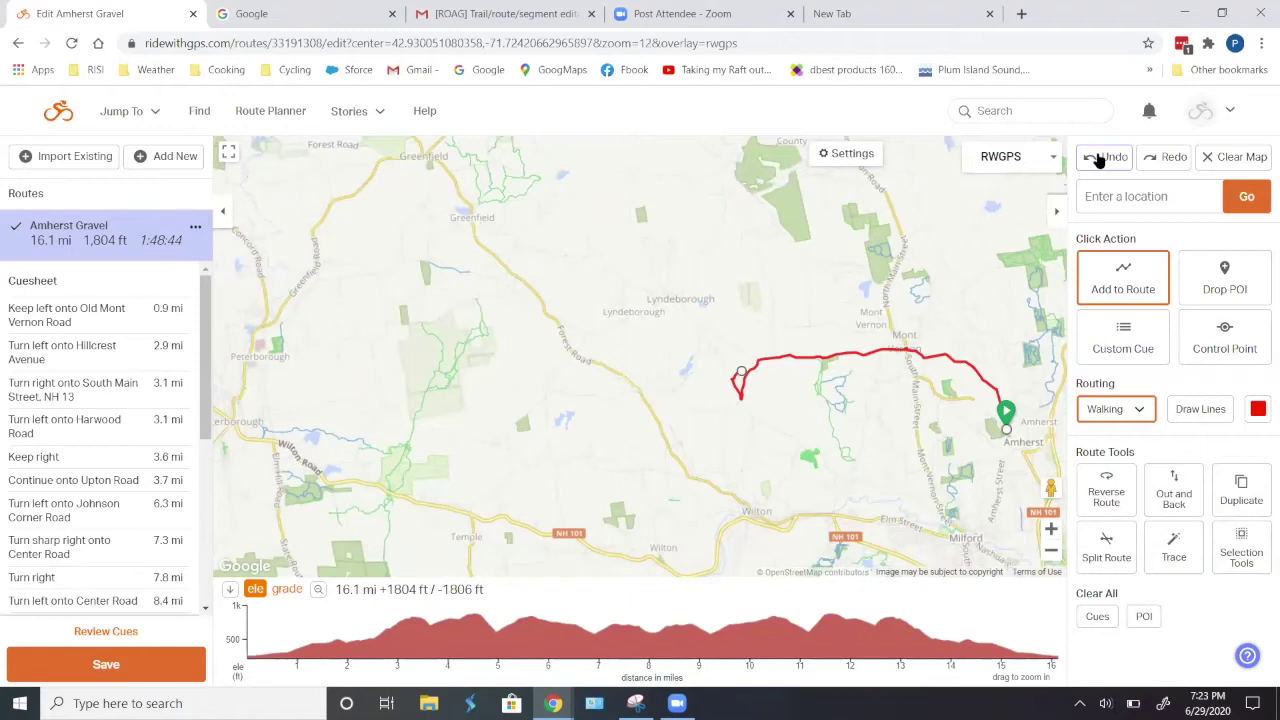
{"action": "left_click", "coordinate": [1098, 160]}
Auto-trace the Amherst Gravel route to generate a cuesheet, inspect the traced route and accept it.
{"action": "left_click", "coordinate": [1175, 551]}
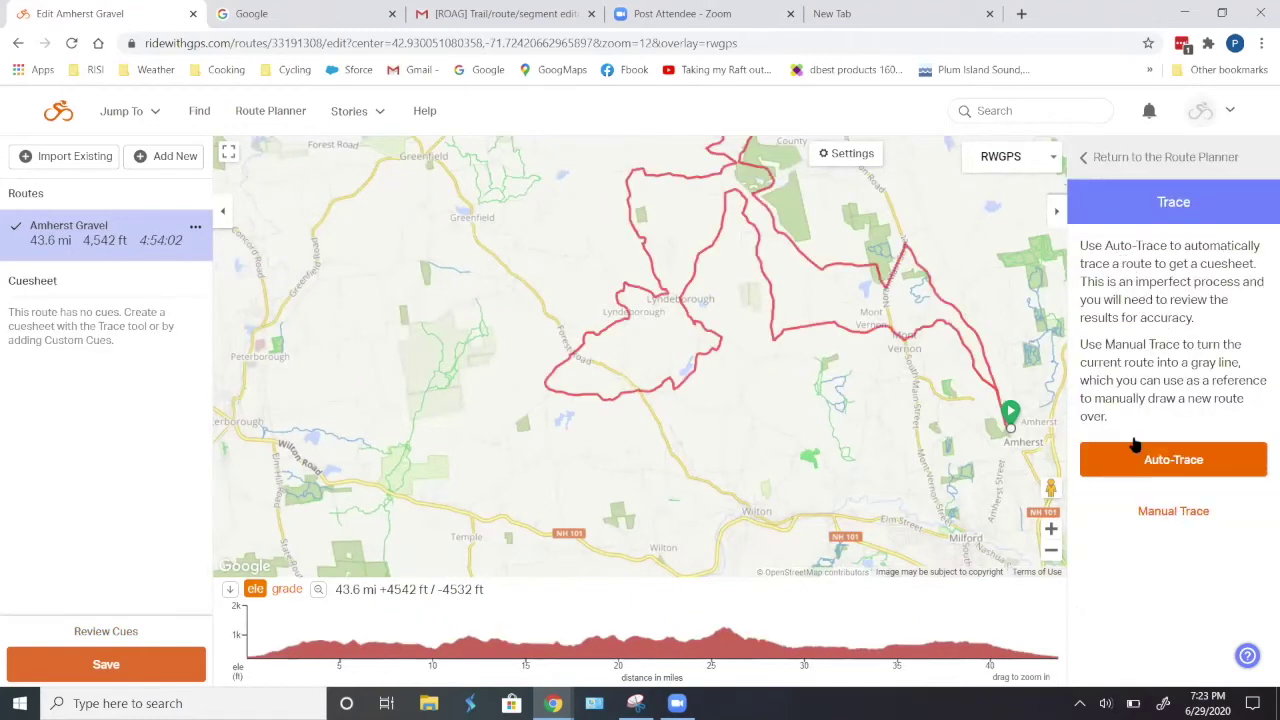
{"action": "left_click", "coordinate": [1167, 463]}
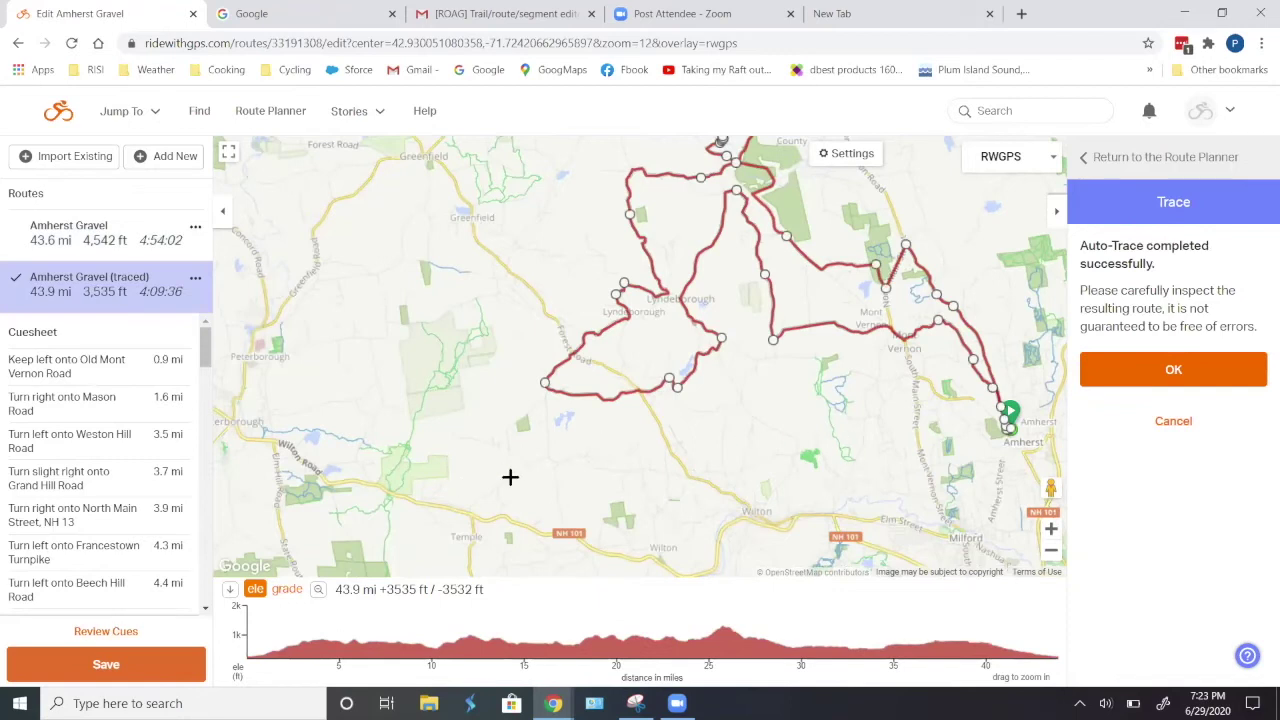
{"action": "mouse_move", "coordinate": [85, 427]}
{"action": "scroll", "coordinate": [762, 410], "scroll_direction": "up", "scroll_amount": 1}
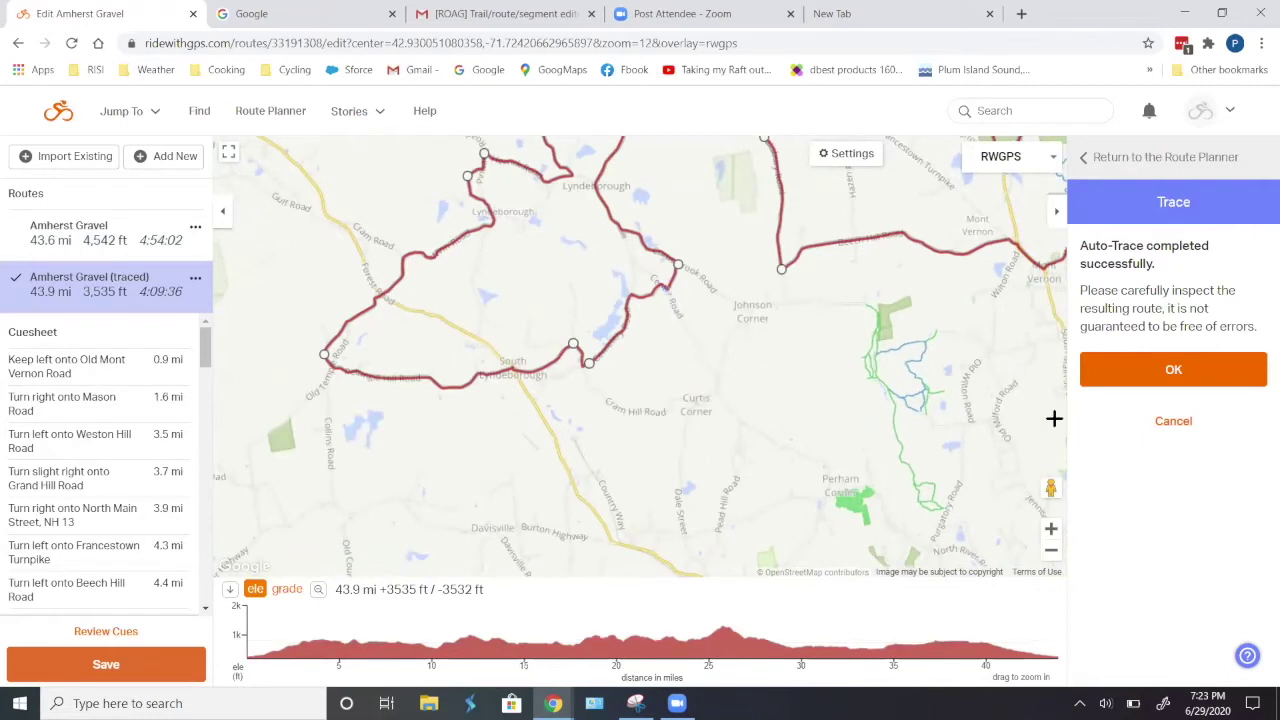
{"action": "left_click", "coordinate": [1177, 370]}
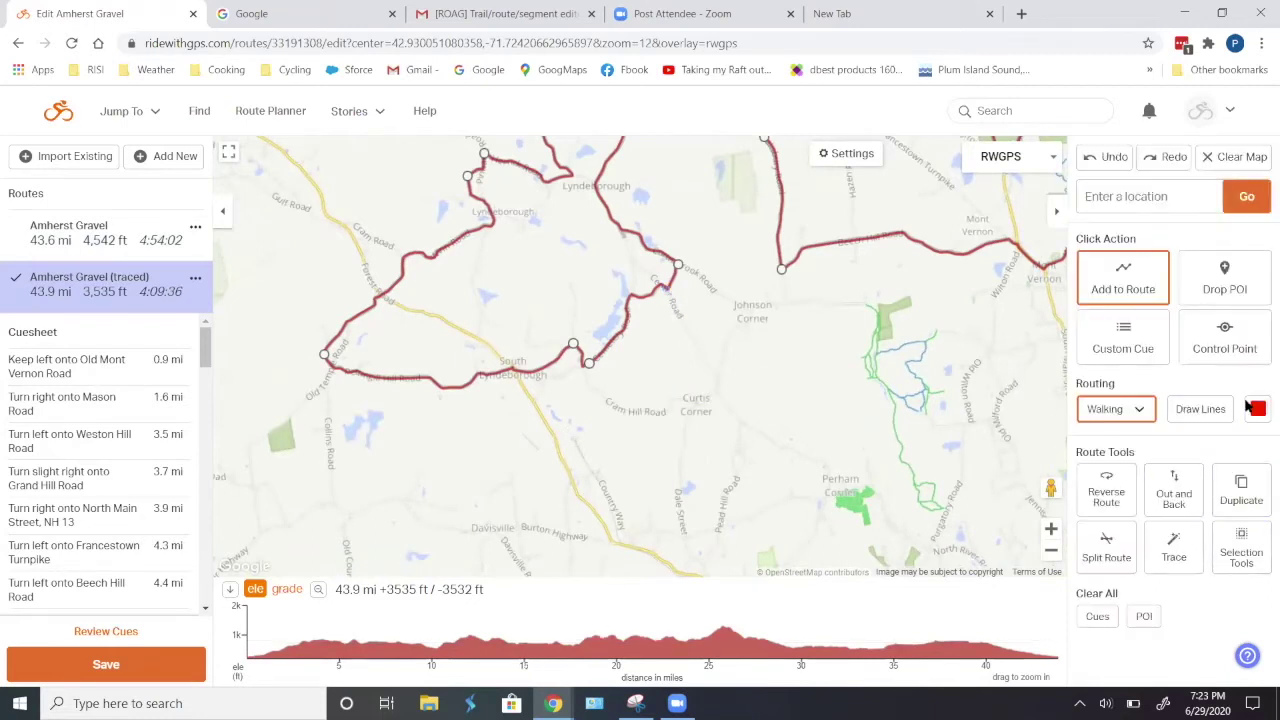
Add a control point beside the lake west of Center Road and reroute the adjoining stretch southeast between Johnson Corner and Curtis Corner.
{"action": "left_click", "coordinate": [1217, 341]}
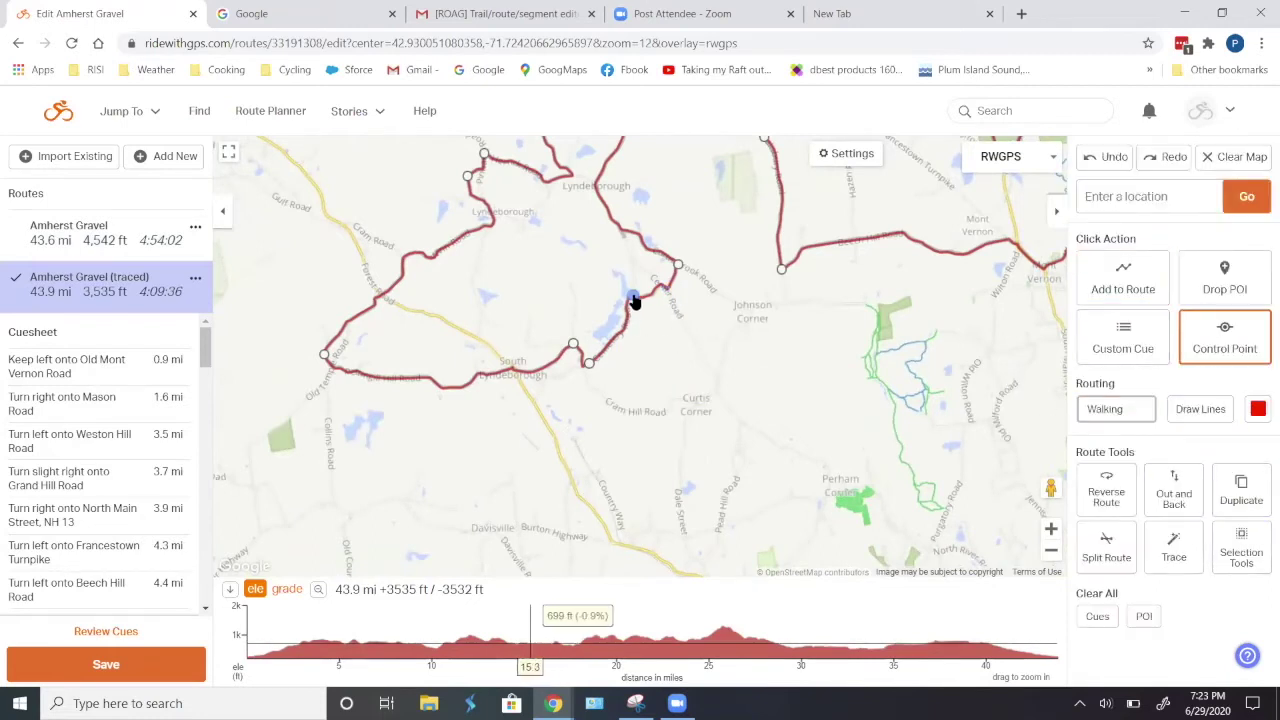
{"action": "mouse_move", "coordinate": [669, 288]}
{"action": "left_mouse_down"}
{"action": "mouse_move", "coordinate": [732, 342]}
{"action": "mouse_move", "coordinate": [723, 352]}
{"action": "left_mouse_up"}
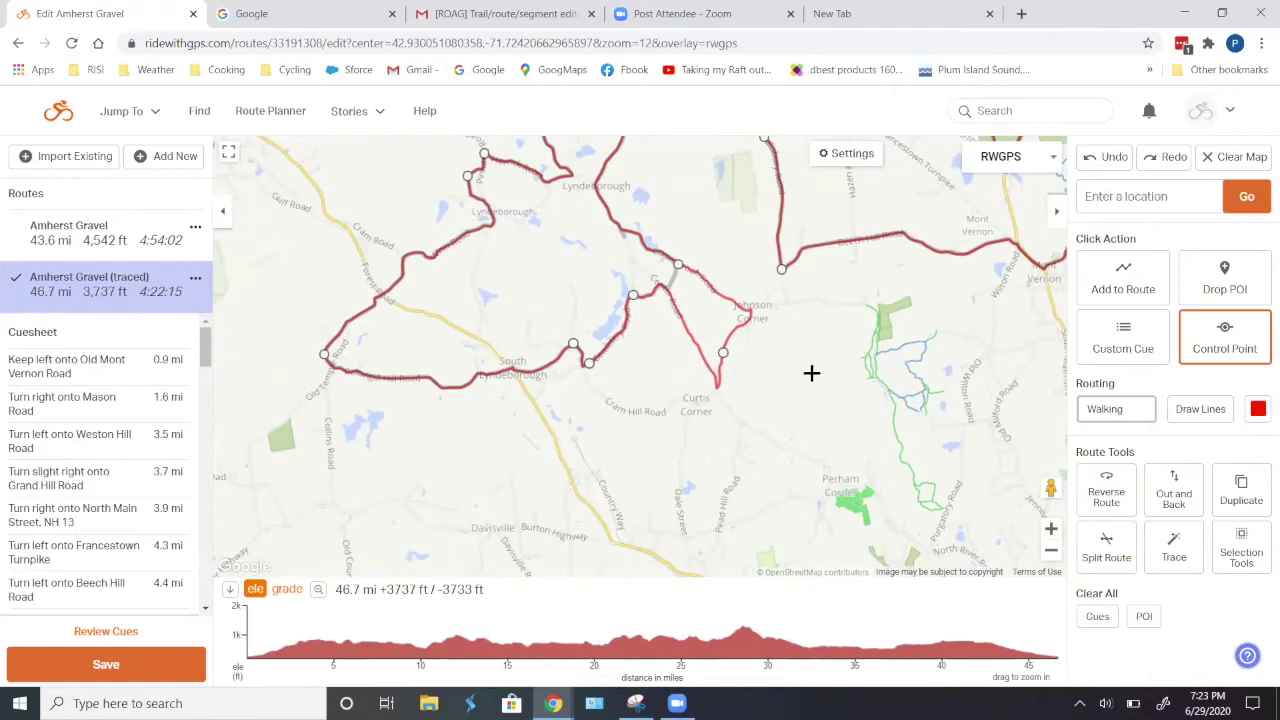
{"action": "scroll", "coordinate": [812, 385], "scroll_direction": "down", "scroll_amount": 1}
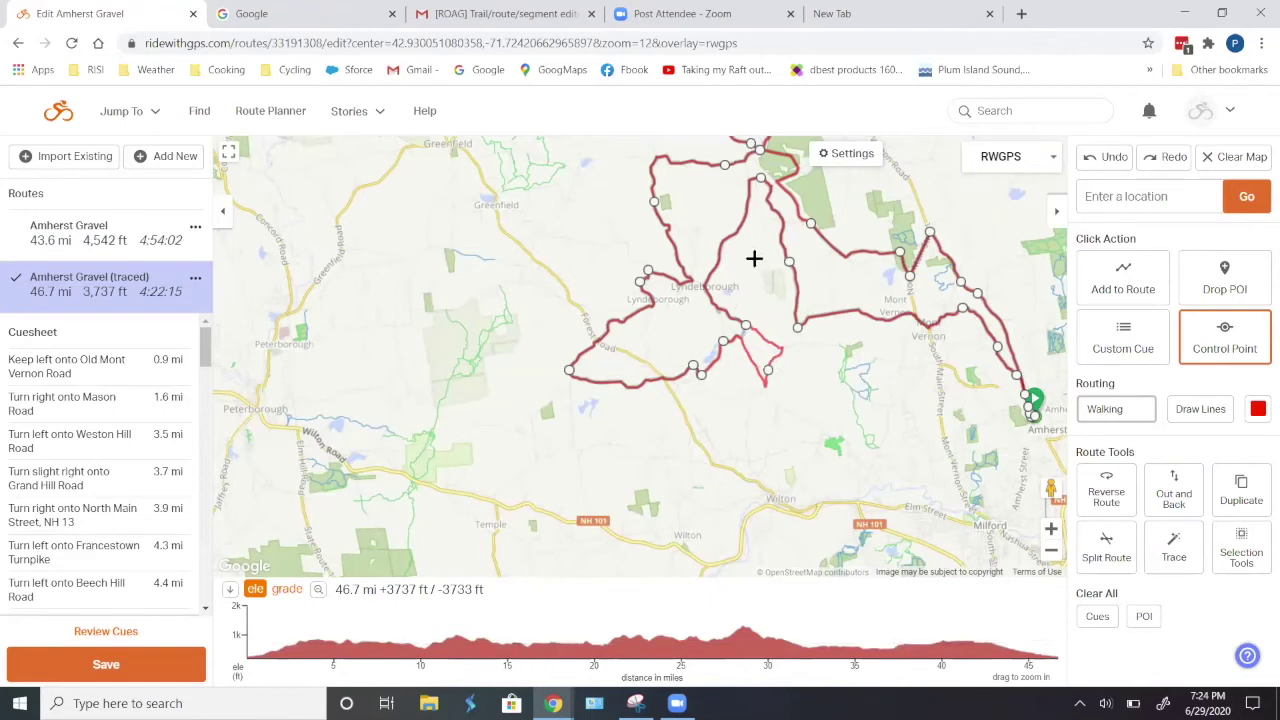
{"action": "left_click_drag", "start_coordinate": [752, 286], "coordinate": [719, 429]}
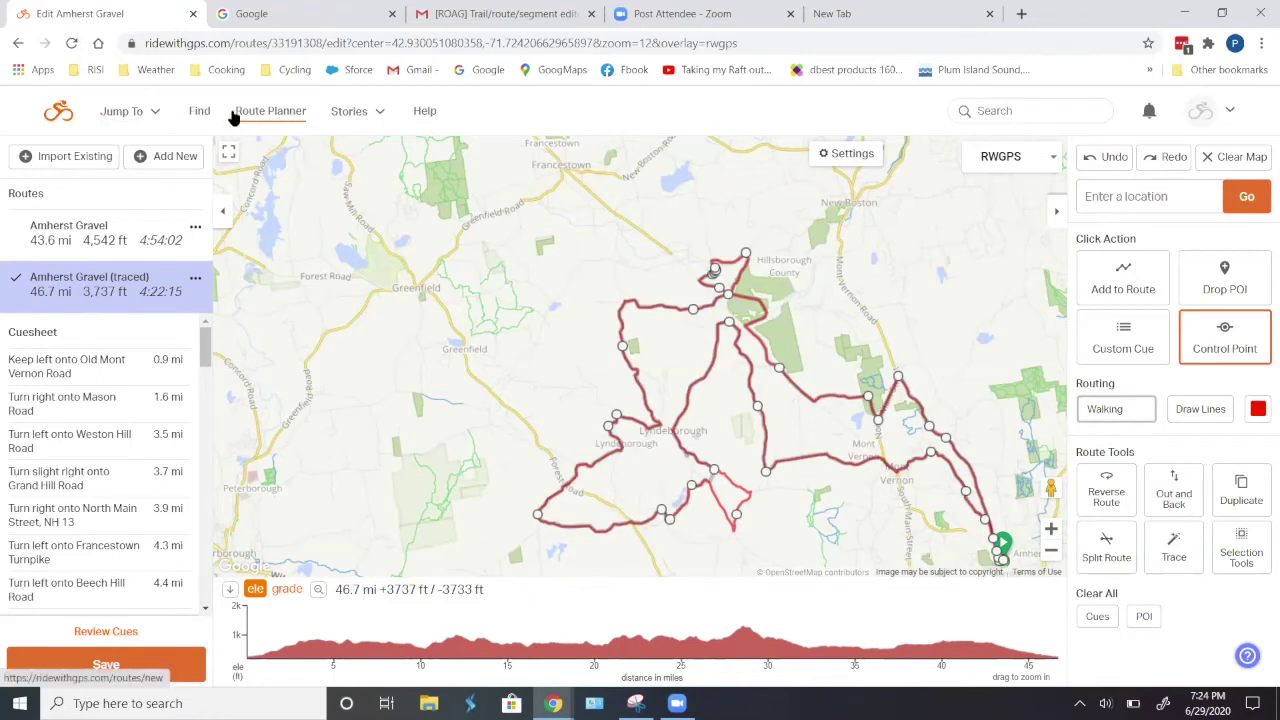
Leave the editor without saving and search for routes within 50 miles of MA, US using the keyword GRAVEL.
{"action": "left_click", "coordinate": [197, 111]}
{"action": "left_click", "coordinate": [720, 138]}
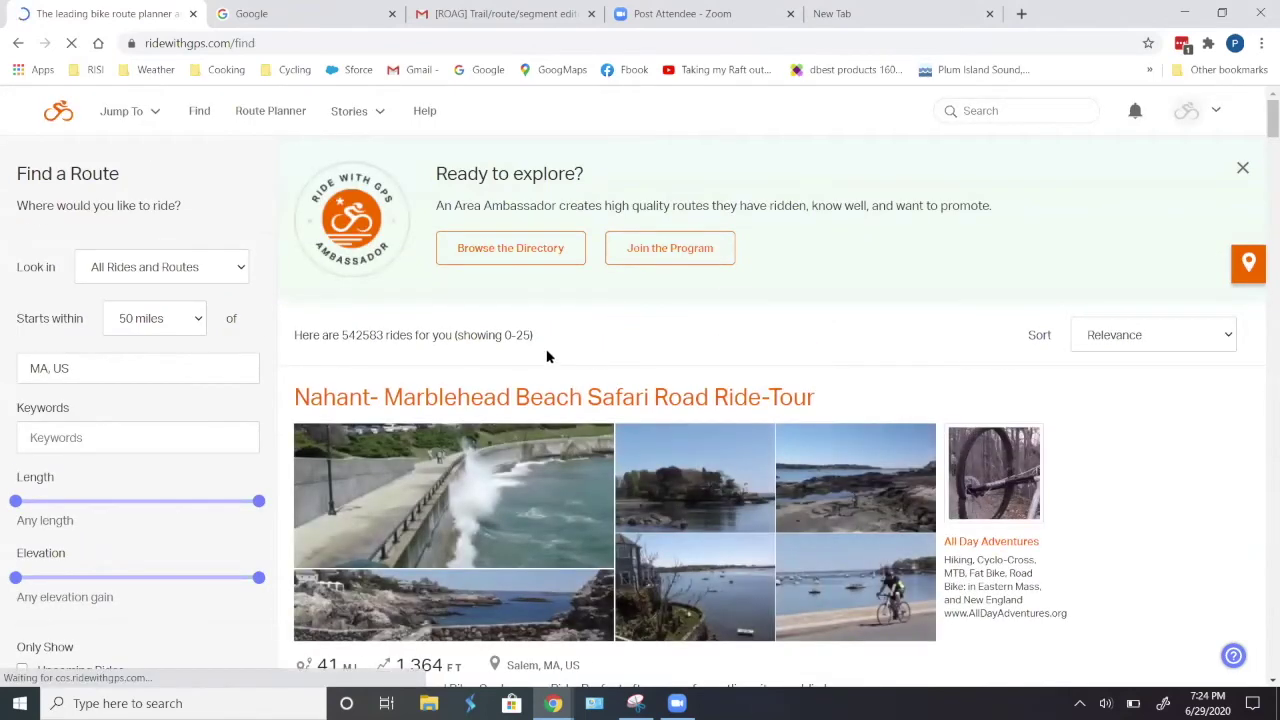
{"action": "left_click", "coordinate": [66, 437]}
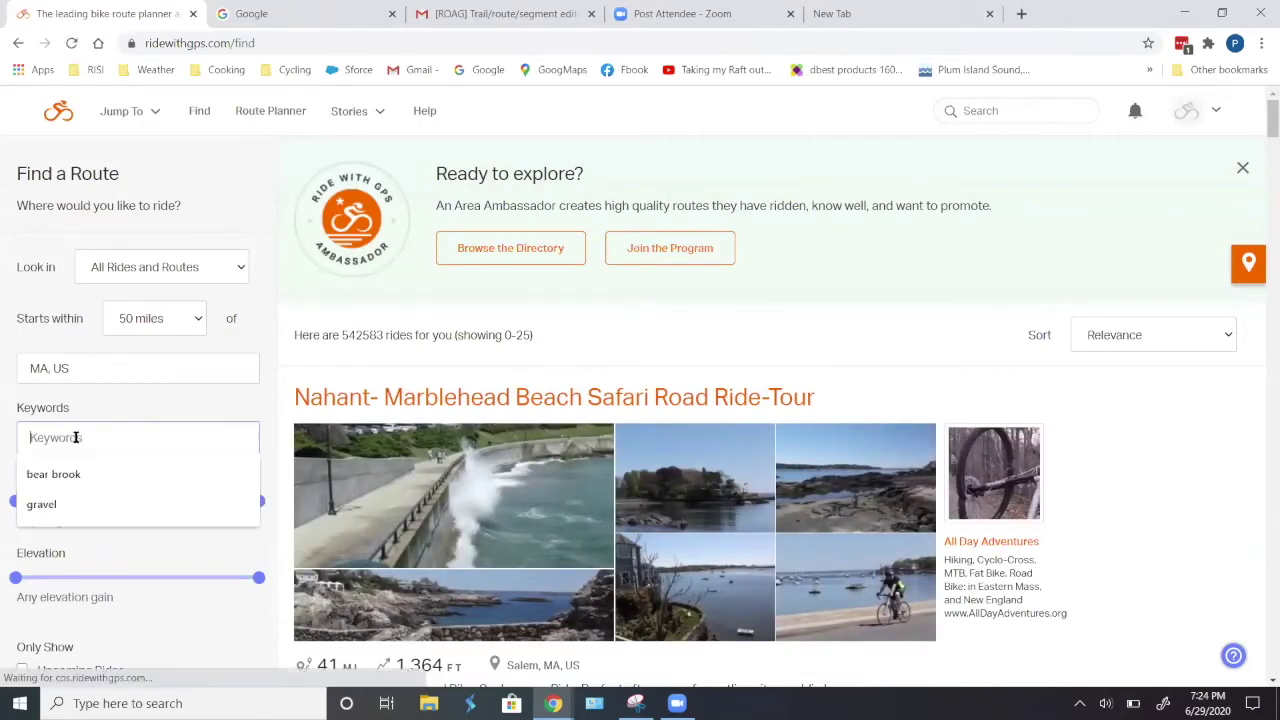
{"action": "type", "text": "GRAVEL"}
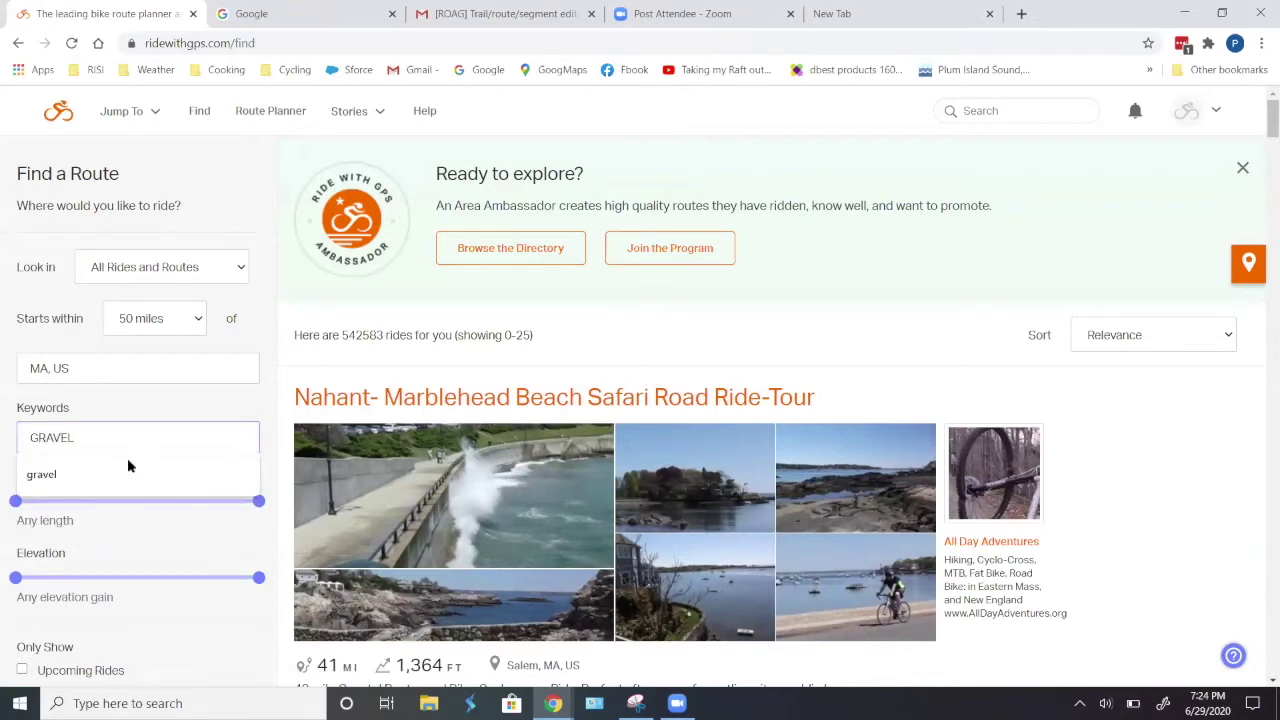
{"action": "key", "text": "Return"}
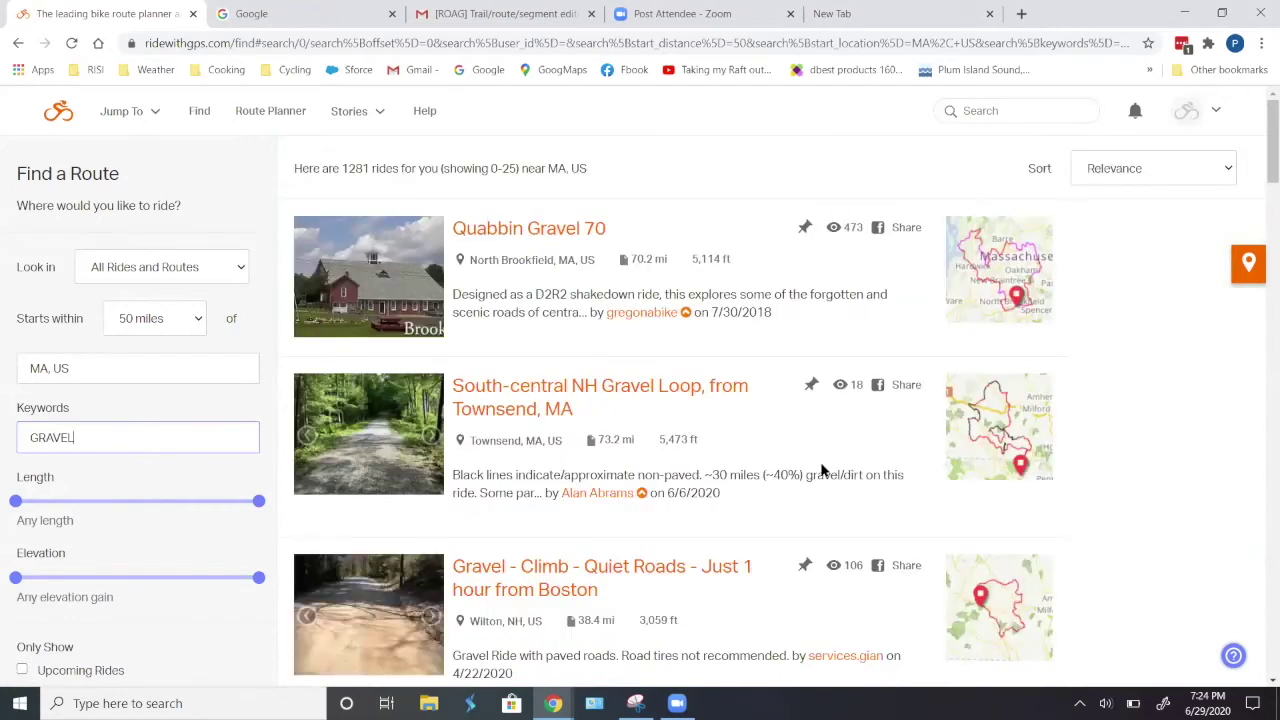
Open the "Quabbin roads and gravel" ride from the search results, copy it to My Routes as Private, and view the copy.
{"action": "scroll", "coordinate": [819, 482], "scroll_direction": "down", "scroll_amount": 3}
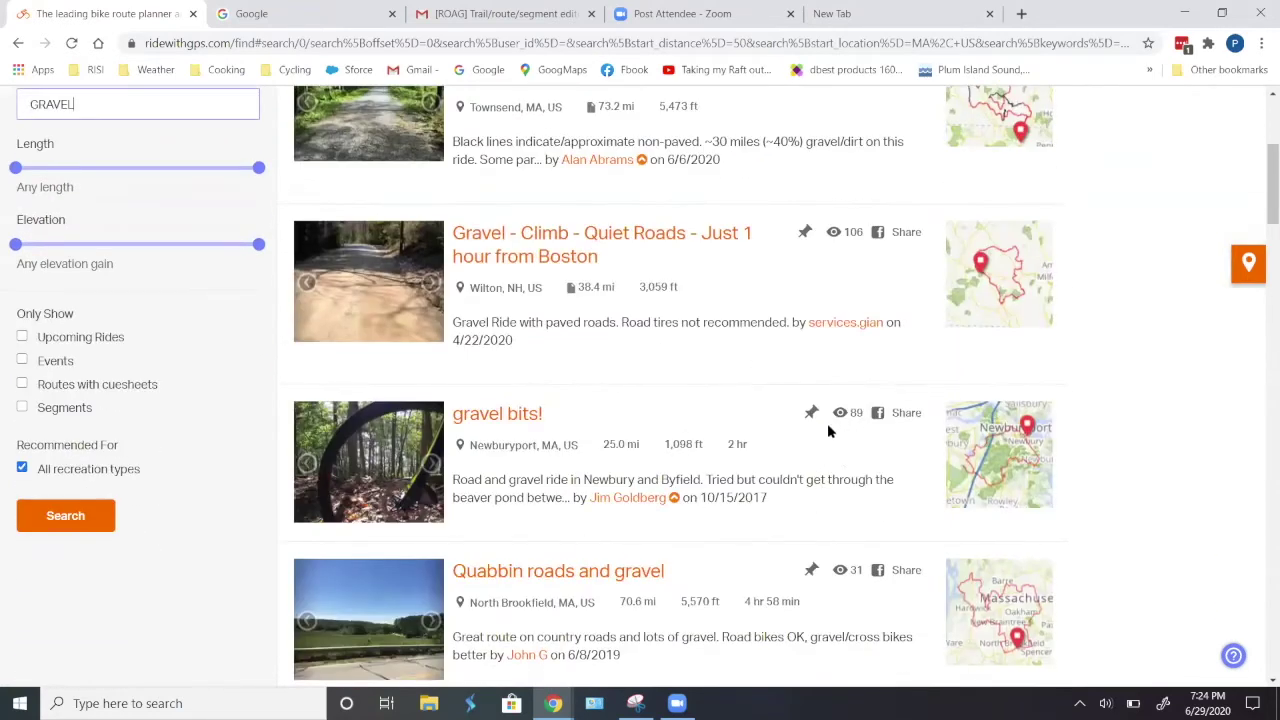
{"action": "scroll", "coordinate": [830, 437], "scroll_direction": "down", "scroll_amount": 2}
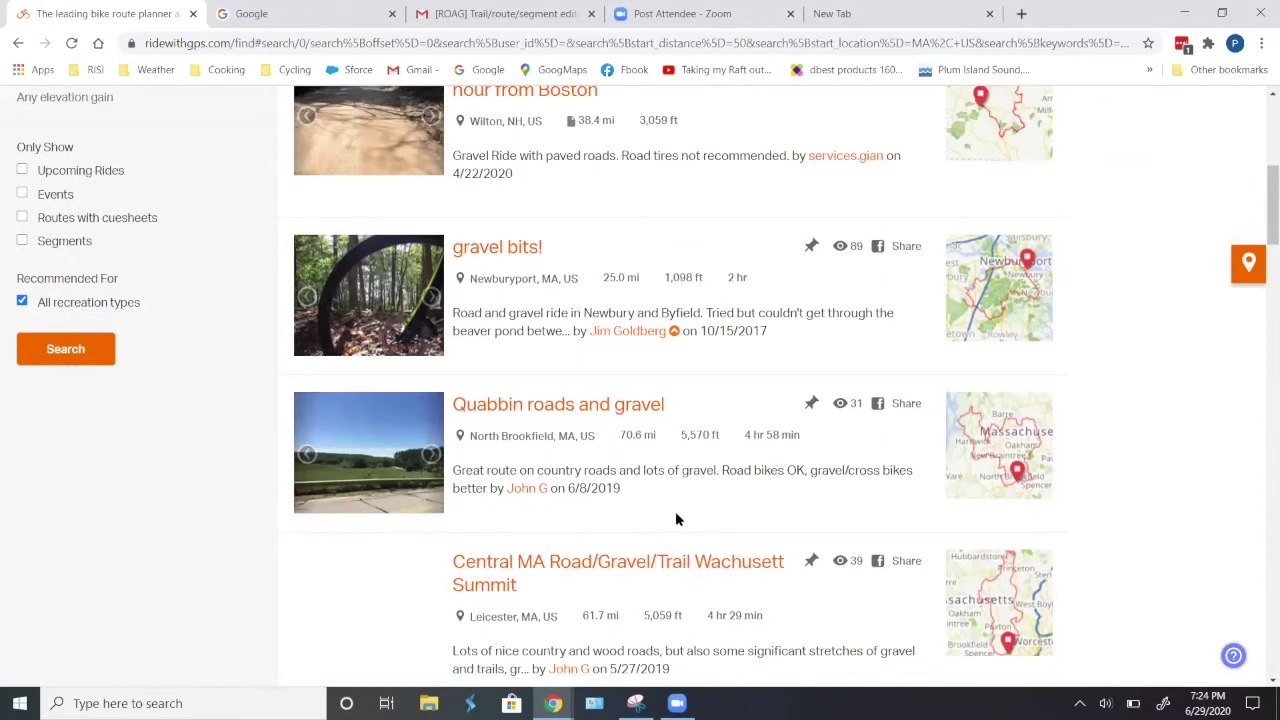
{"action": "left_click", "coordinate": [568, 406]}
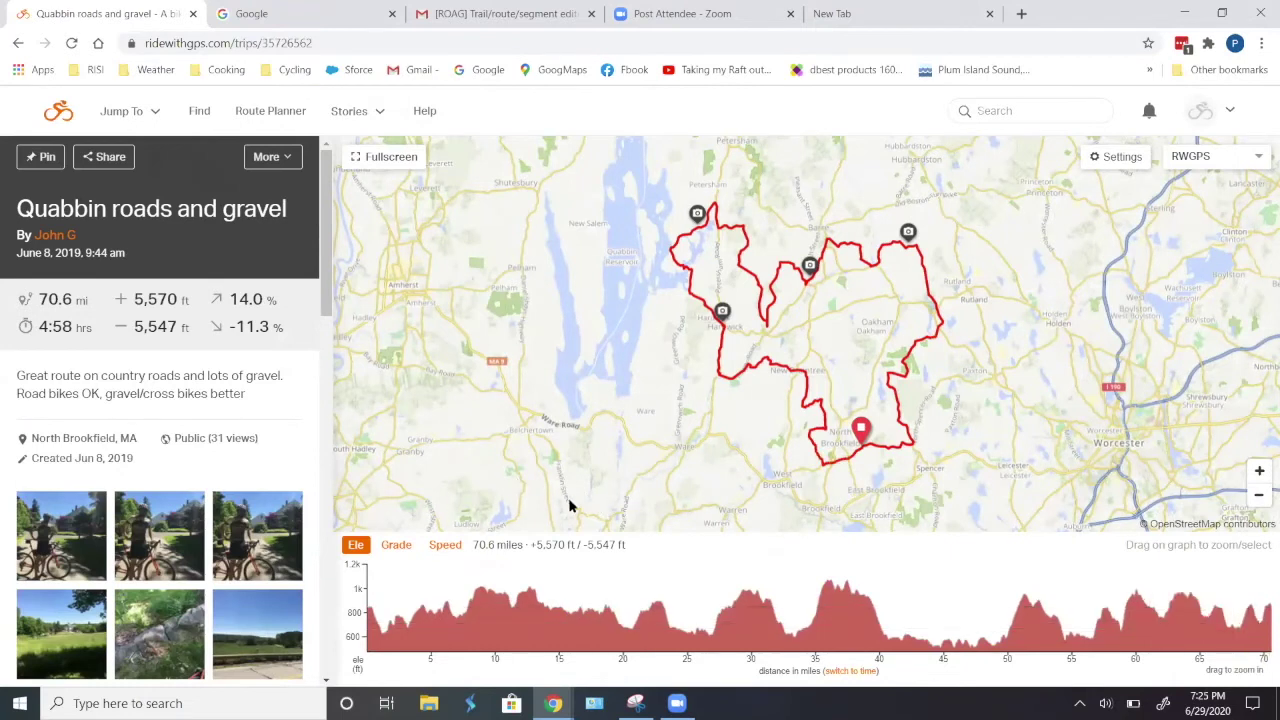
{"action": "left_click", "coordinate": [287, 160]}
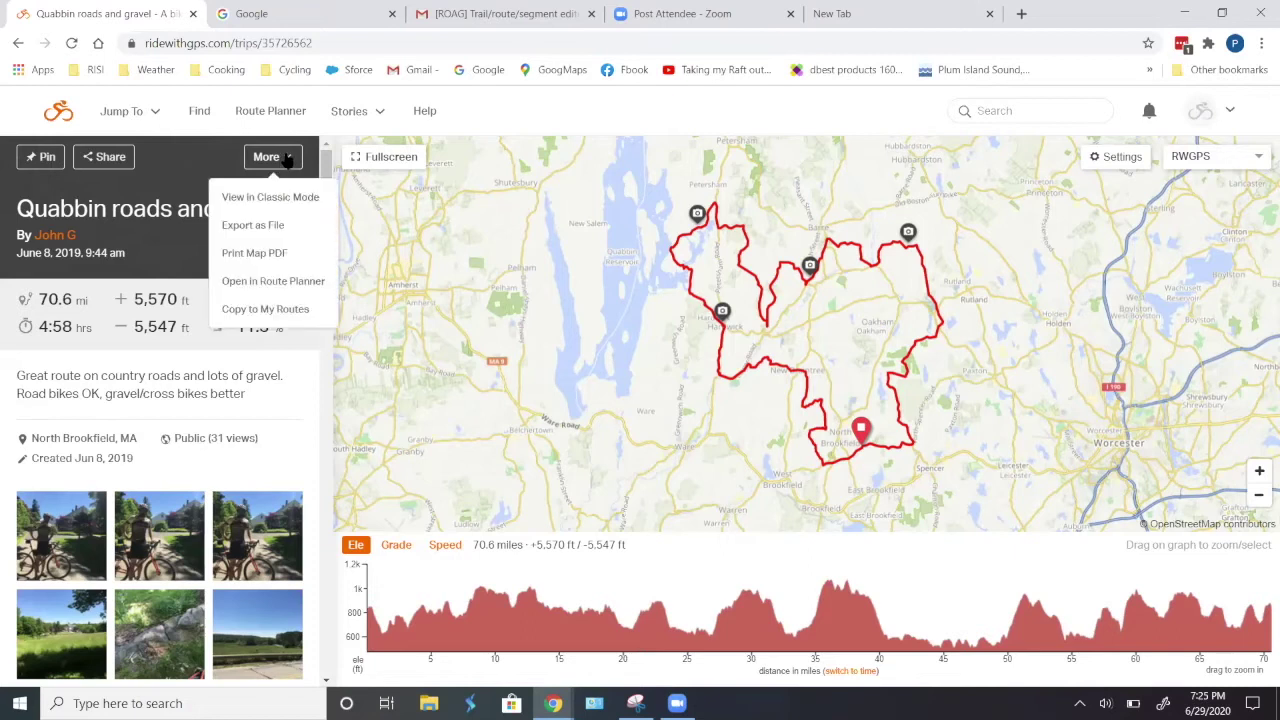
{"action": "left_click", "coordinate": [265, 309]}
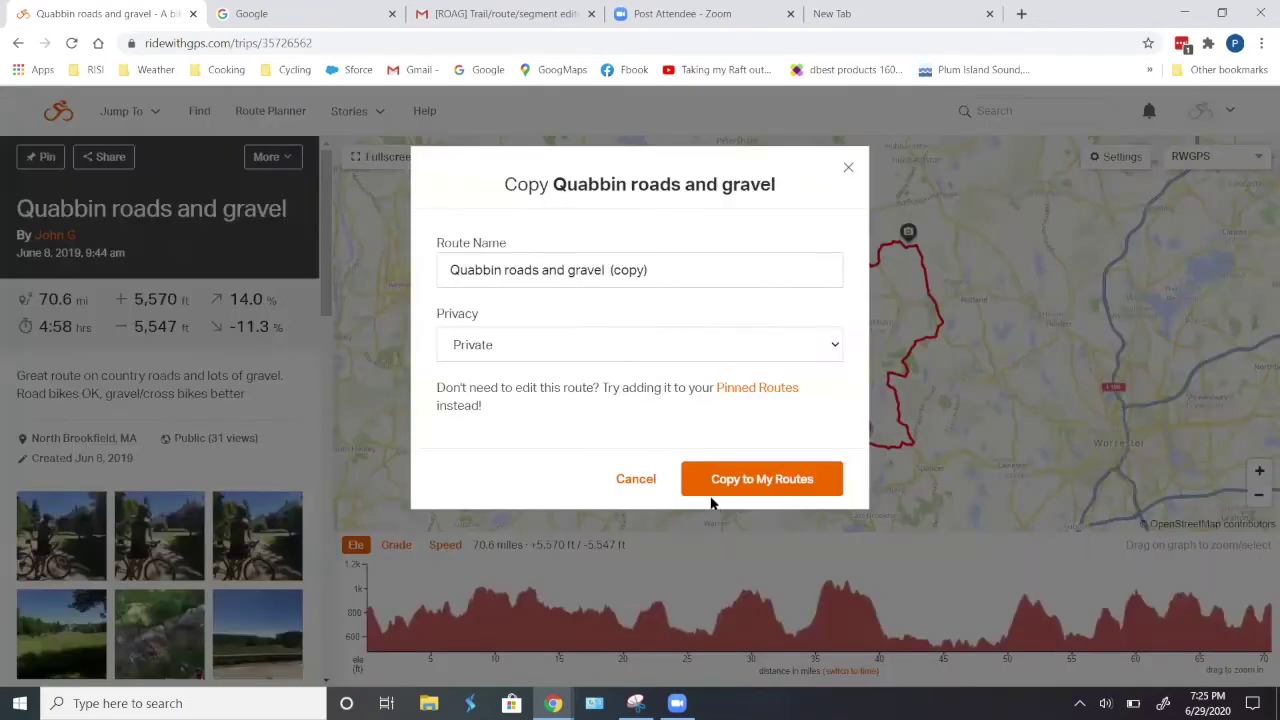
{"action": "left_click", "coordinate": [763, 480]}
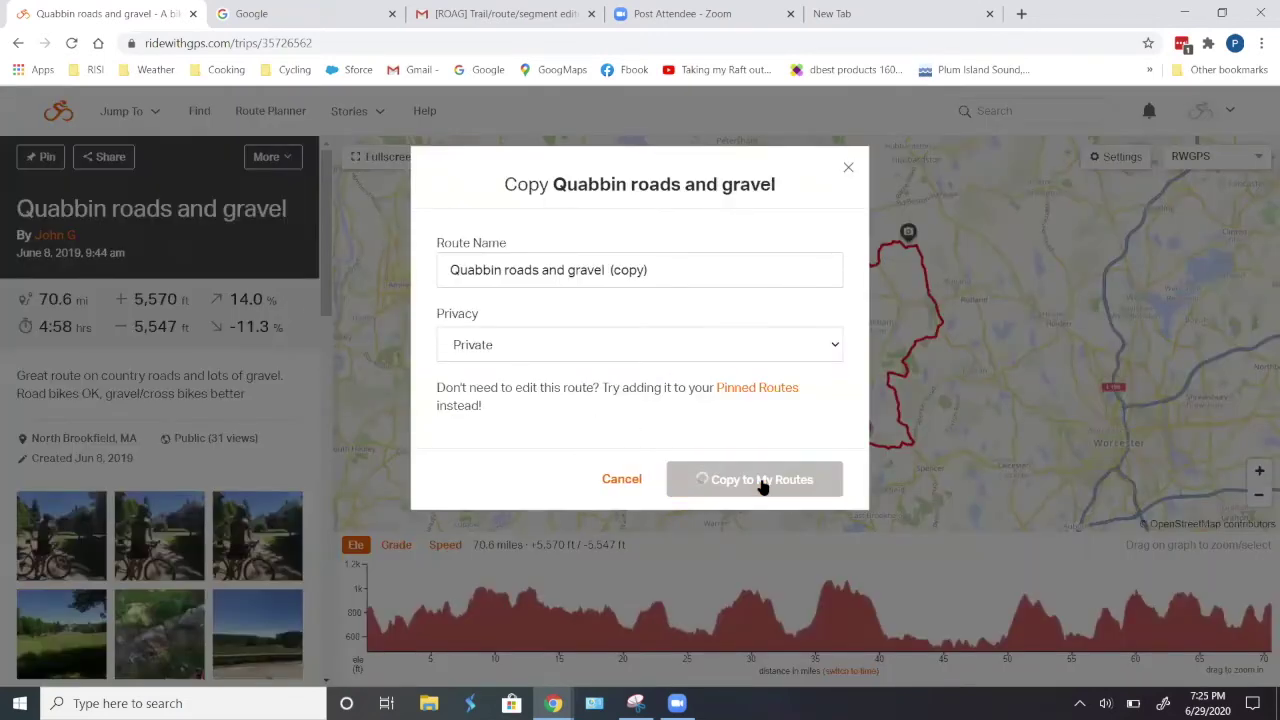
{"action": "left_click", "coordinate": [784, 370]}
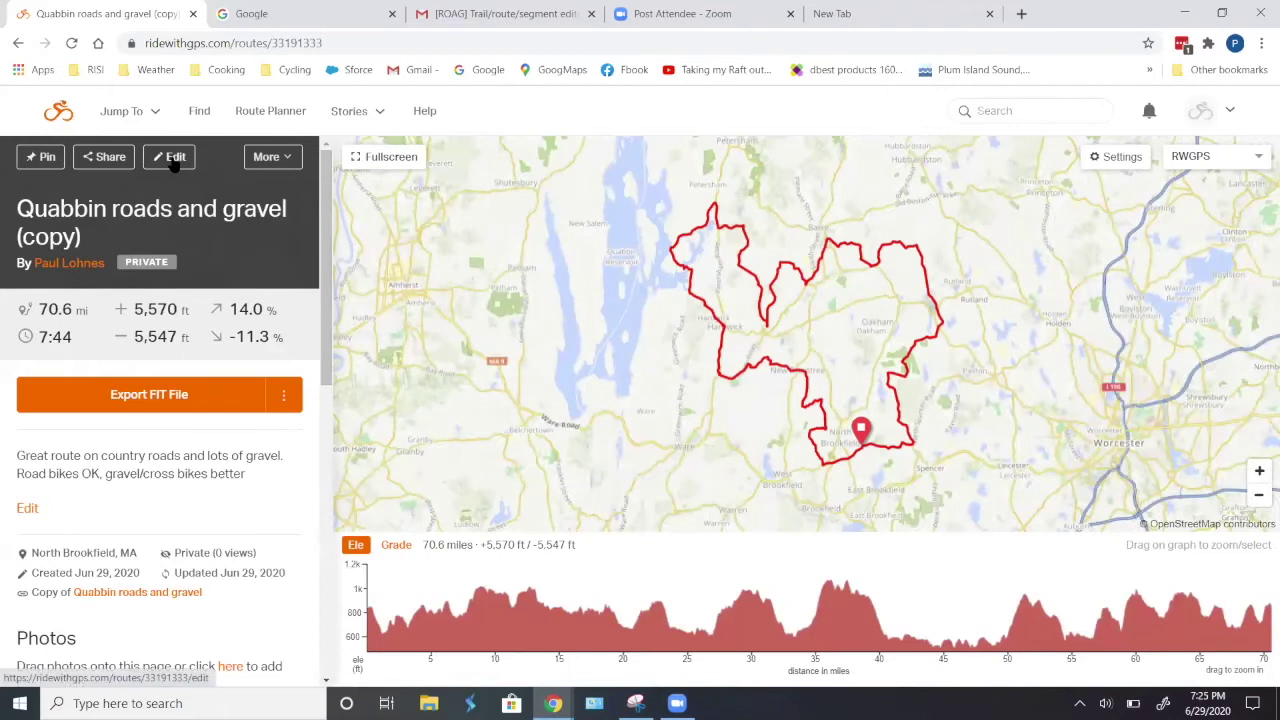
Open the Quabbin roads and gravel copy for editing and inspect its track and cuesheet.
{"action": "left_click", "coordinate": [172, 160]}
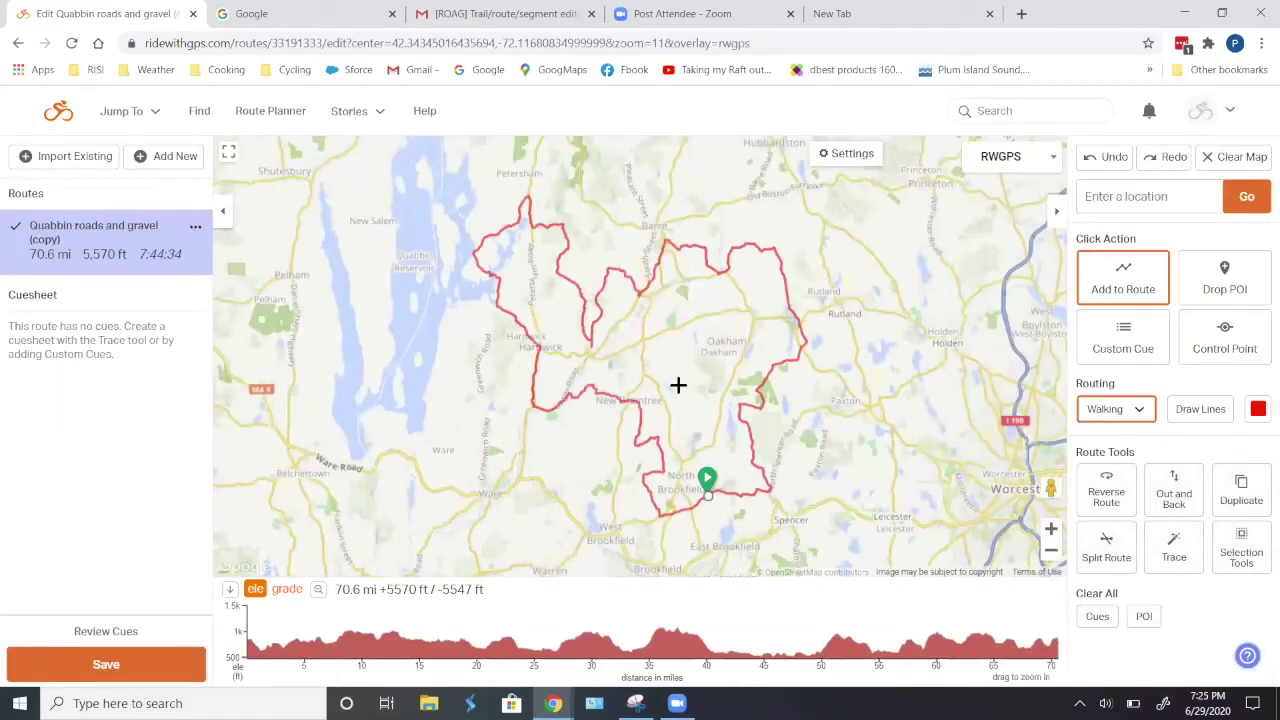
{"action": "scroll", "coordinate": [671, 319], "scroll_direction": "up", "scroll_amount": 1}
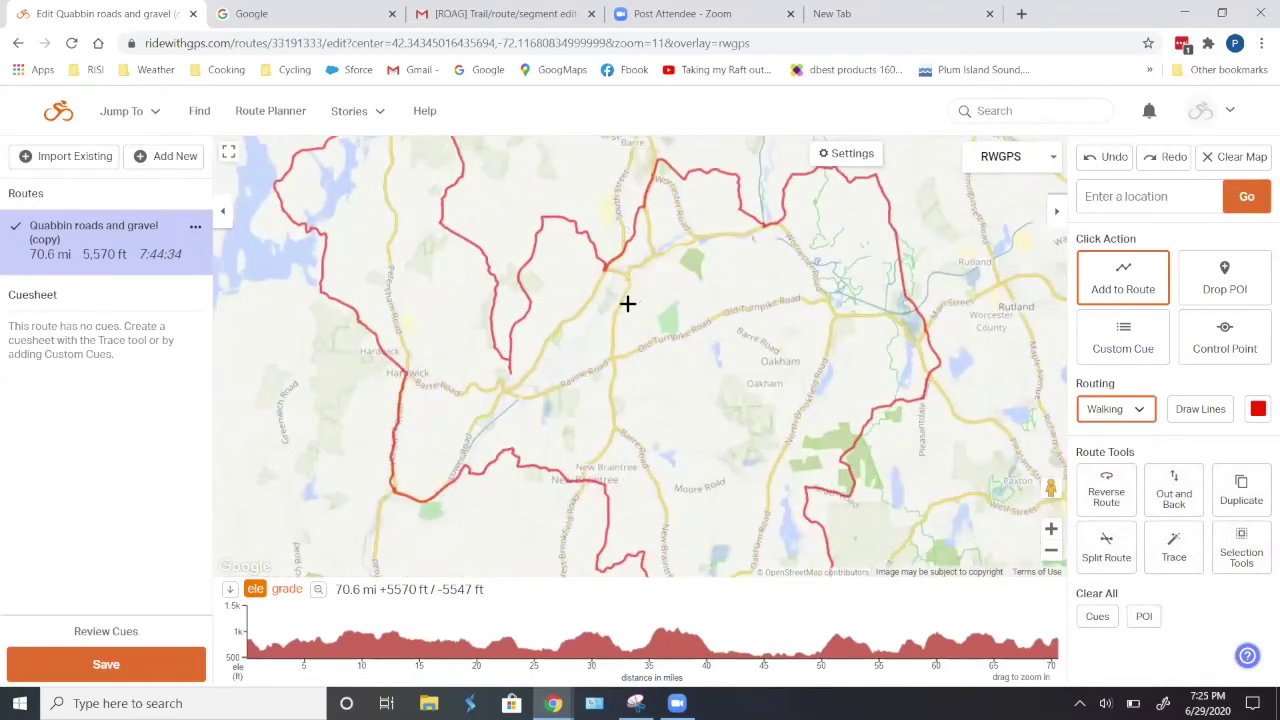
{"action": "scroll", "coordinate": [628, 295], "scroll_direction": "down", "scroll_amount": 1}
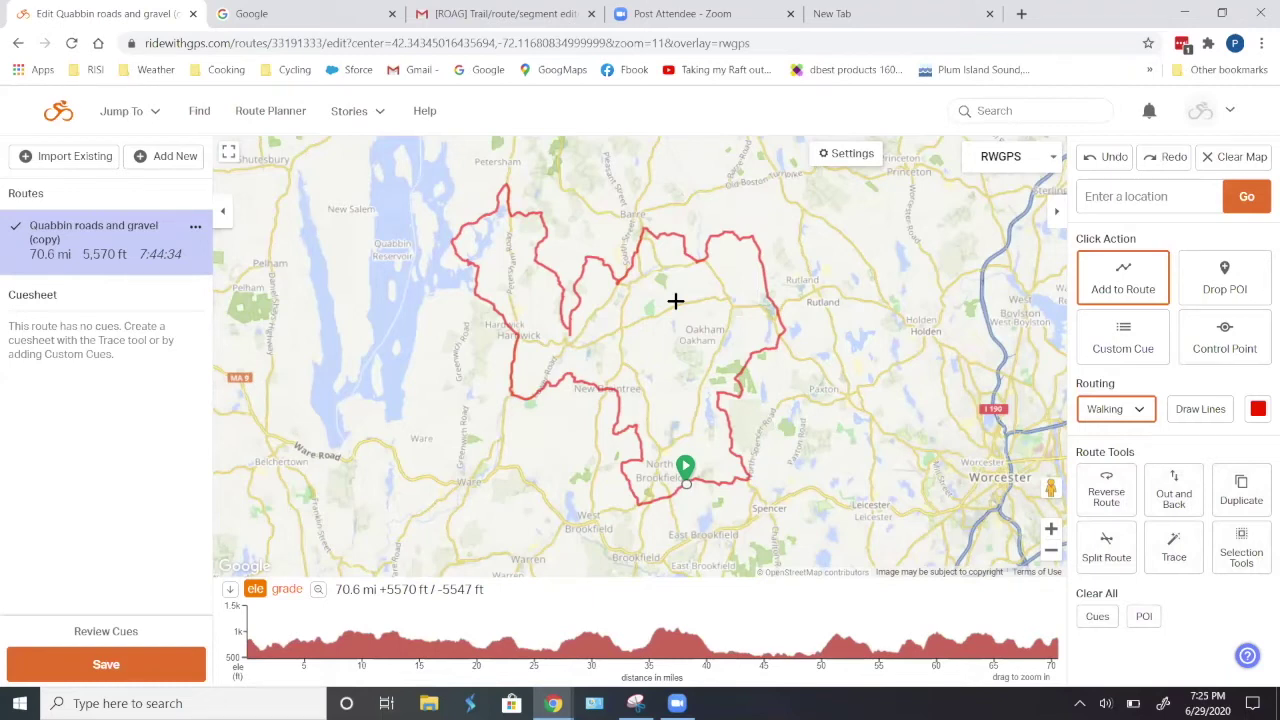
Return to the GRAVEL search results and filter them to show only routes with cuesheets.
{"action": "left_click", "coordinate": [17, 45]}
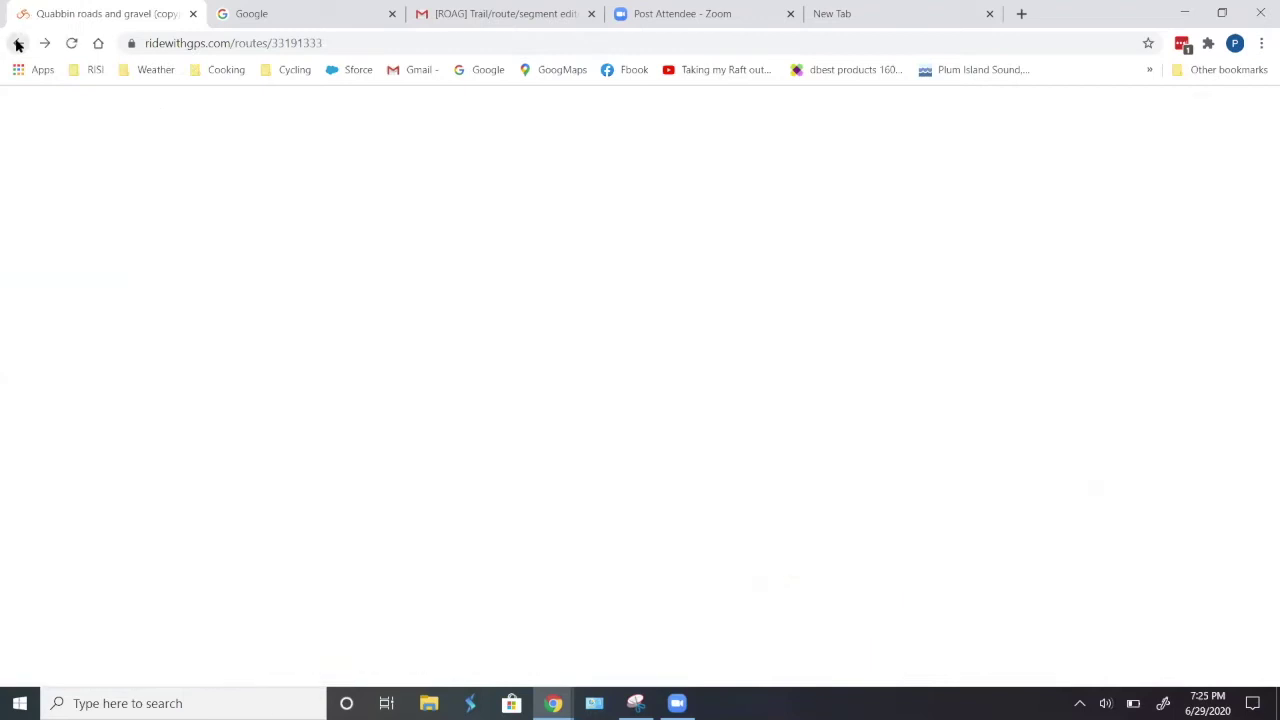
{"action": "left_click", "coordinate": [17, 45]}
{"action": "left_click", "coordinate": [17, 45]}
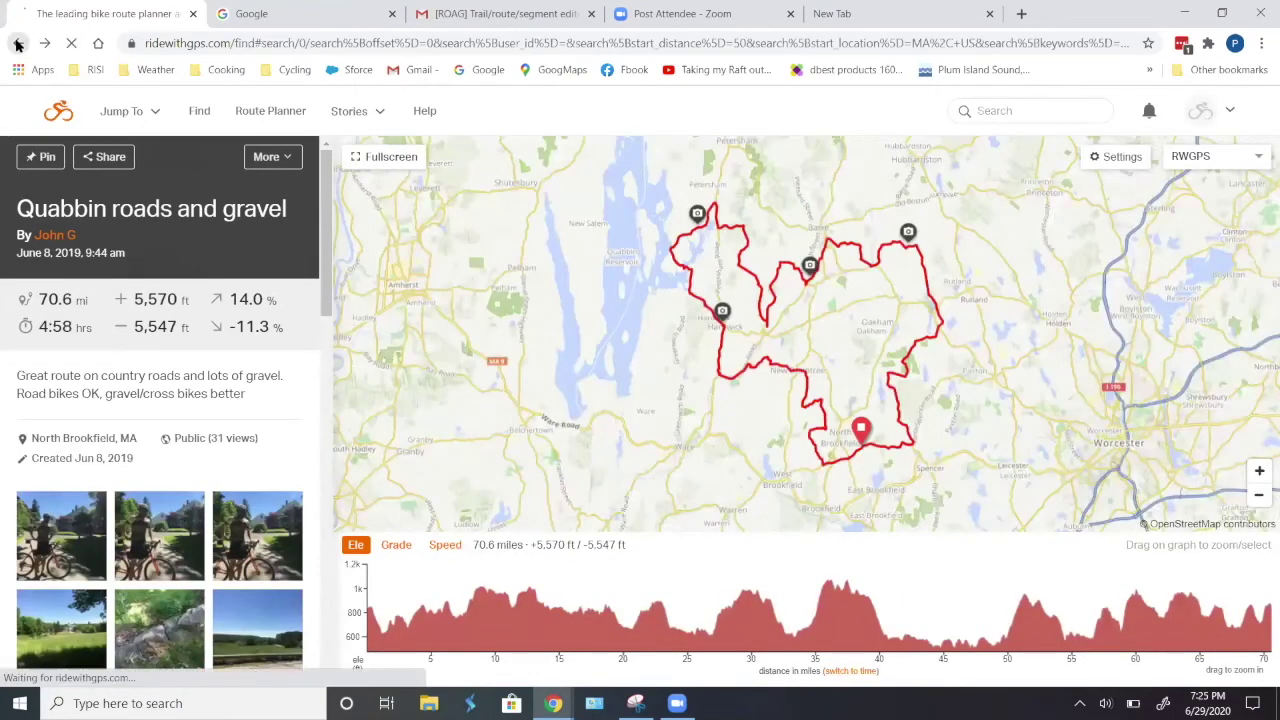
{"action": "scroll", "coordinate": [751, 397], "scroll_direction": "up", "scroll_amount": 5}
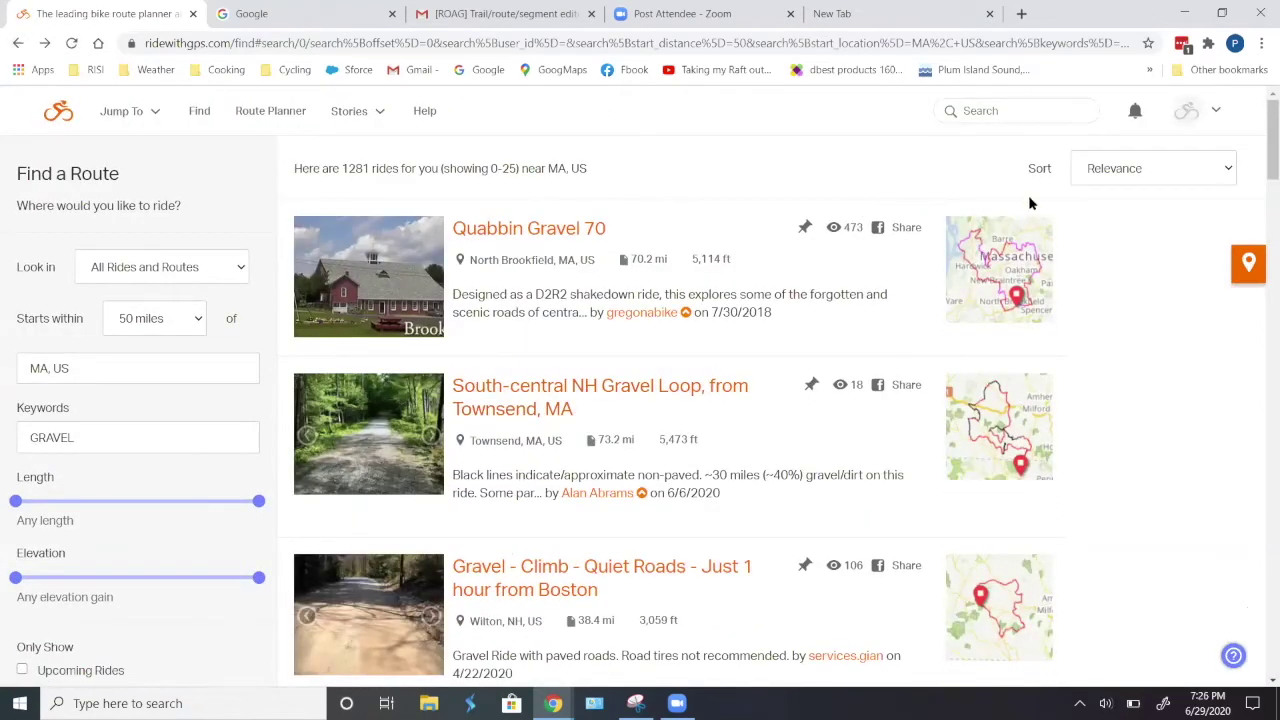
{"action": "scroll", "coordinate": [243, 478], "scroll_direction": "down", "scroll_amount": 4}
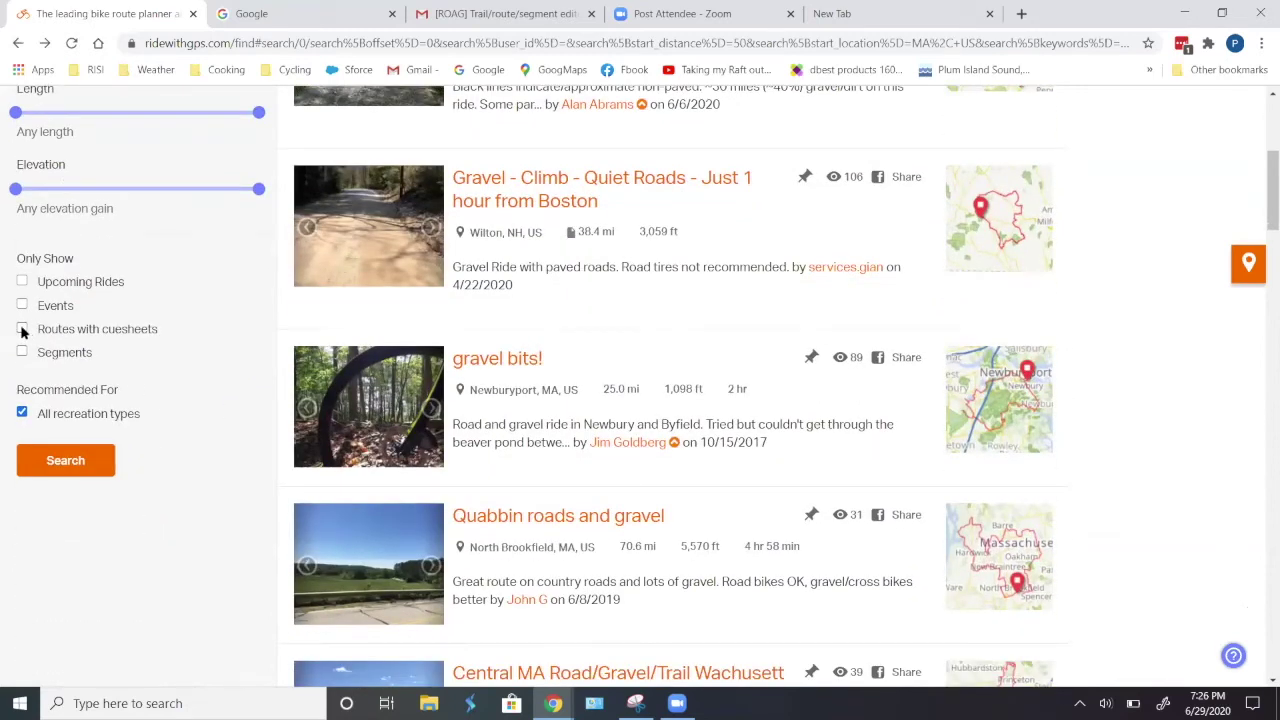
{"action": "left_click", "coordinate": [22, 330]}
{"action": "left_click", "coordinate": [66, 464]}
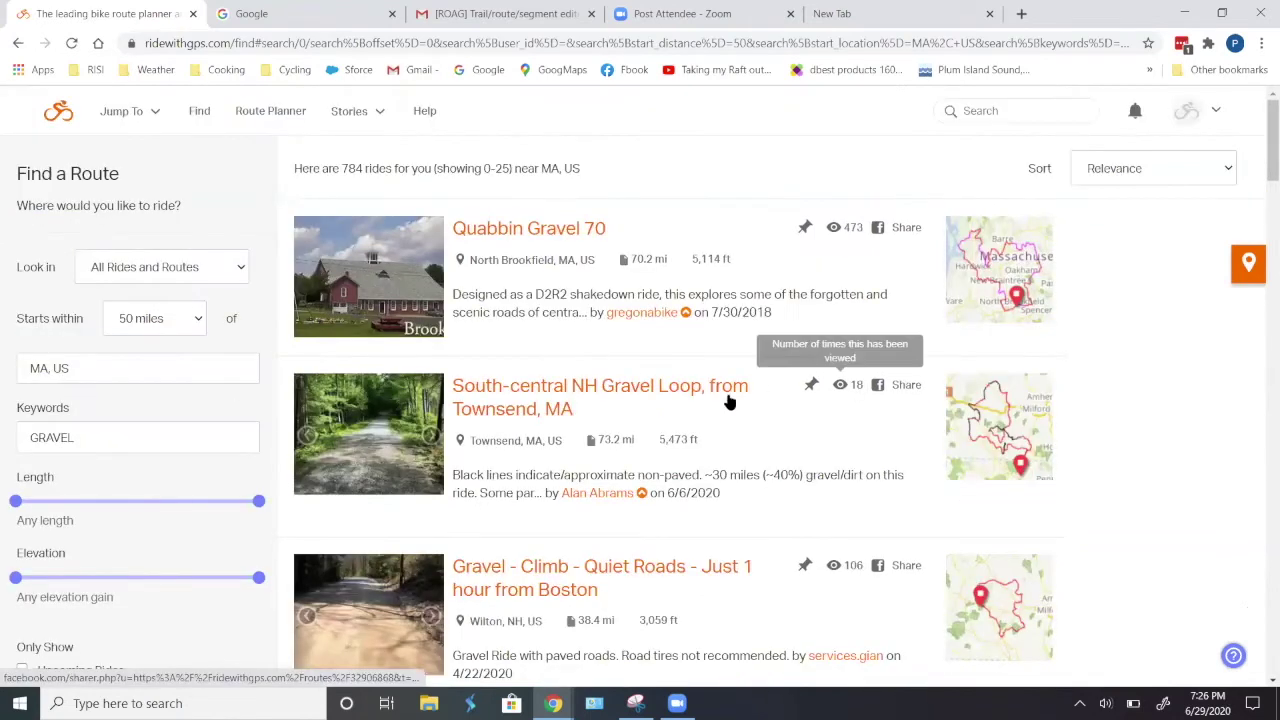
Open the "Quabbin Gravel 70" route, copy it to My Routes as Private, and view the copy.
{"action": "left_click", "coordinate": [533, 232]}
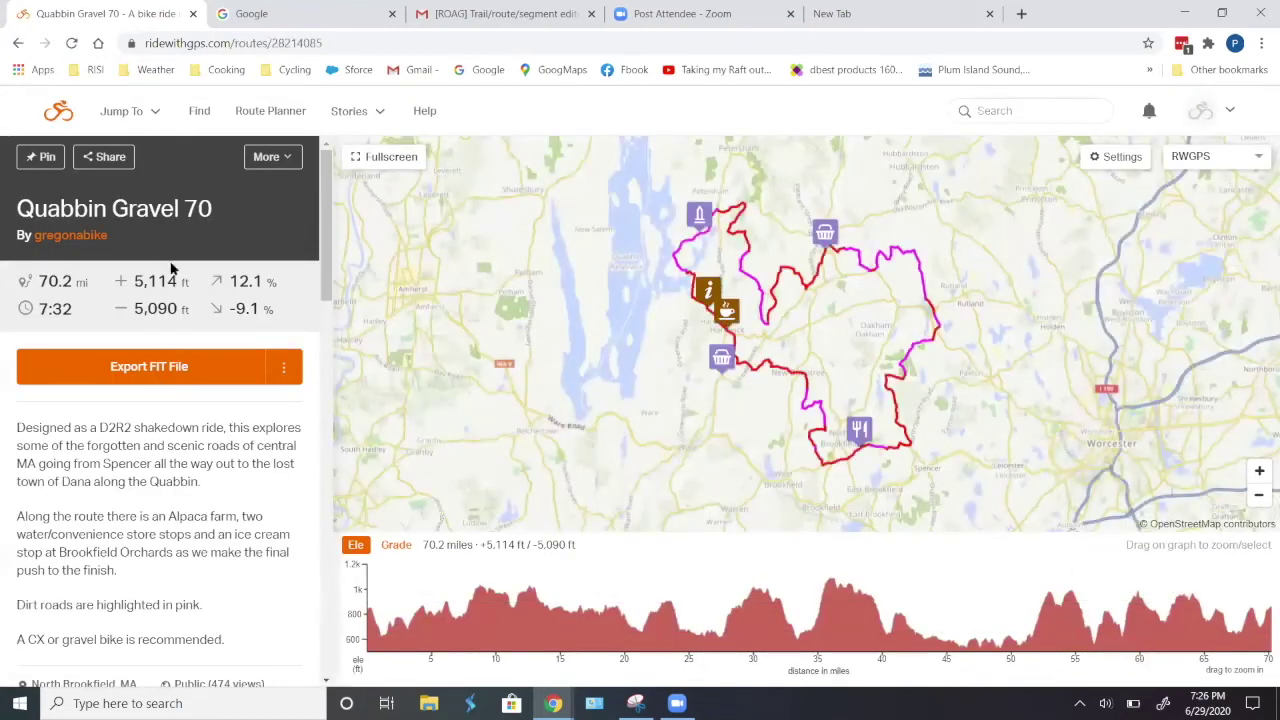
{"action": "left_click", "coordinate": [271, 160]}
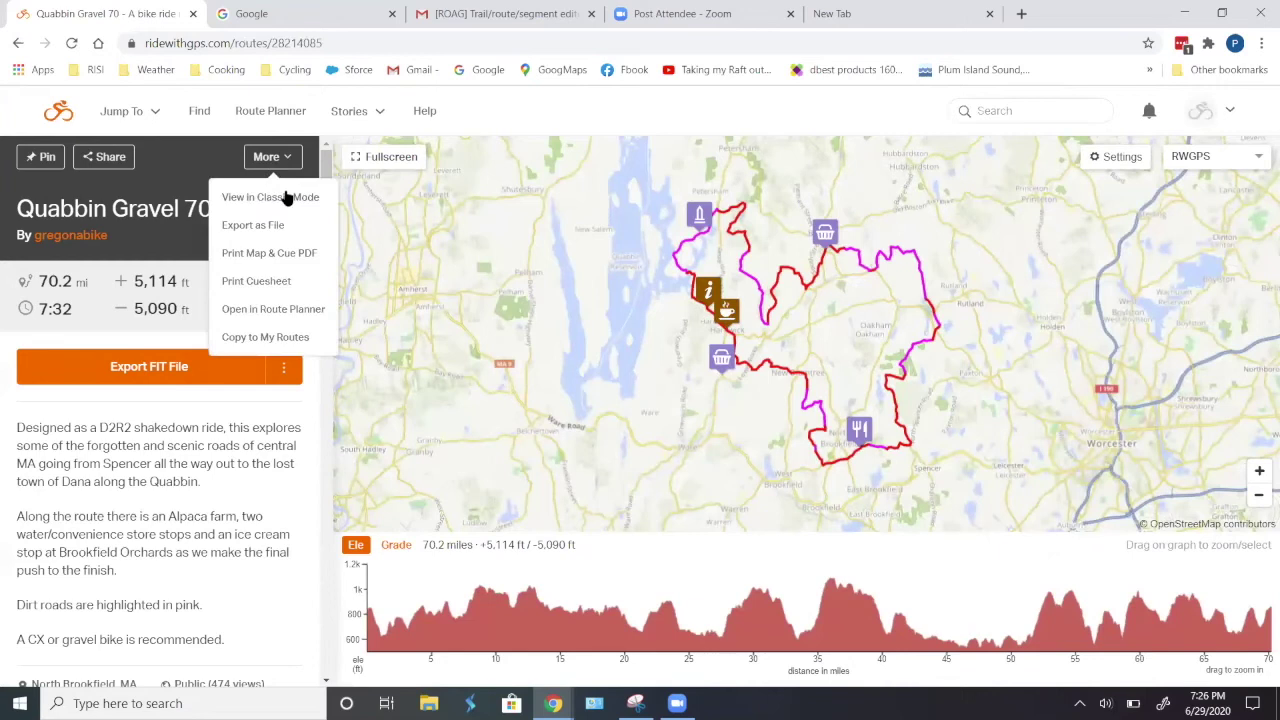
{"action": "left_click", "coordinate": [268, 340]}
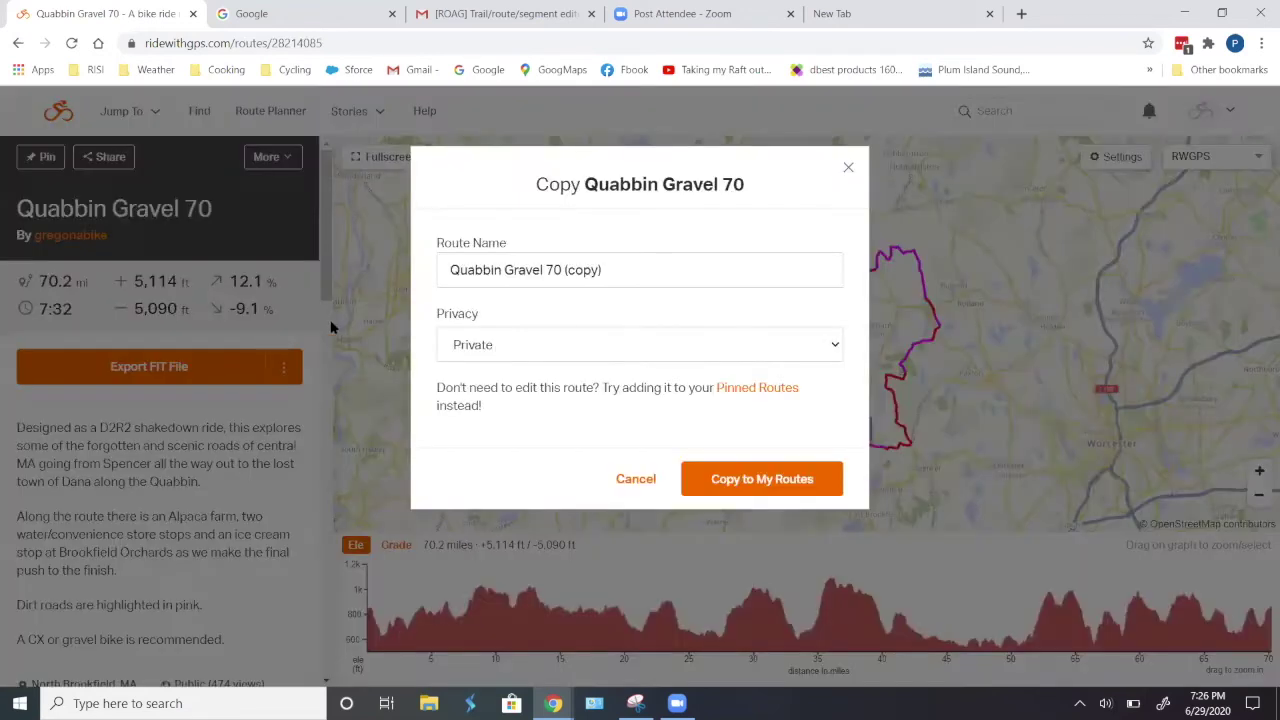
{"action": "left_click", "coordinate": [766, 481]}
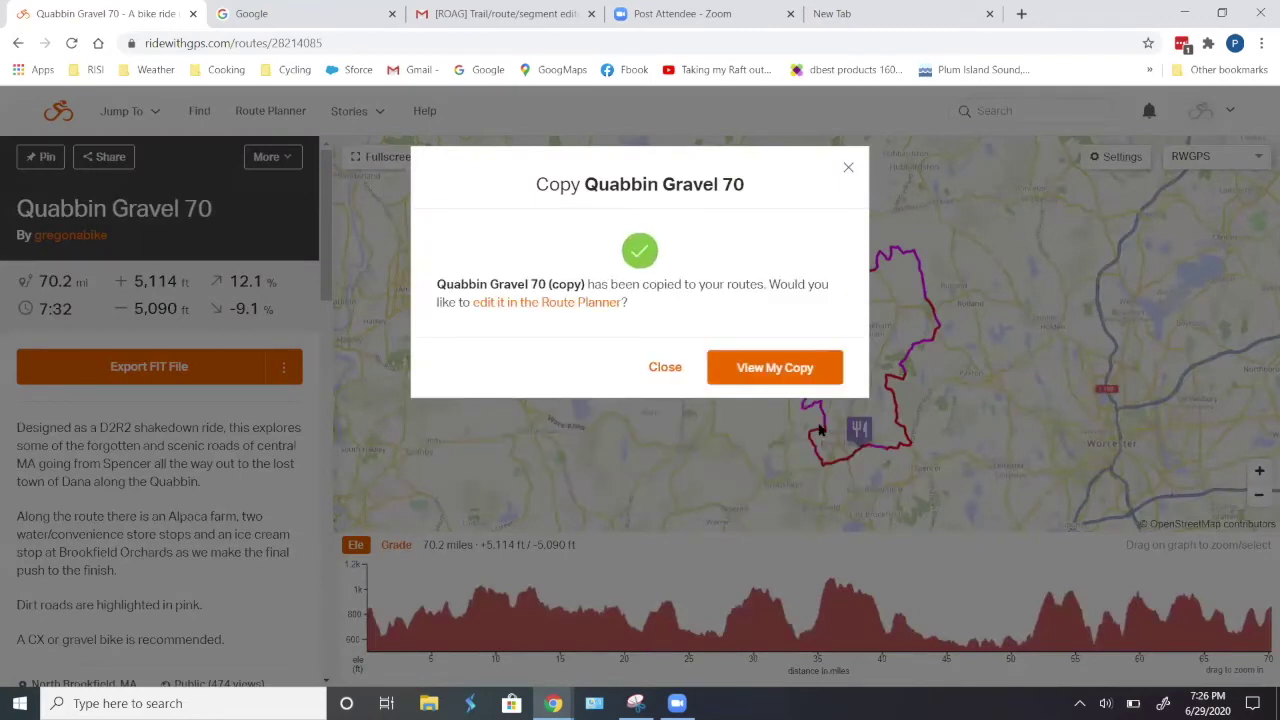
{"action": "left_click", "coordinate": [773, 375]}
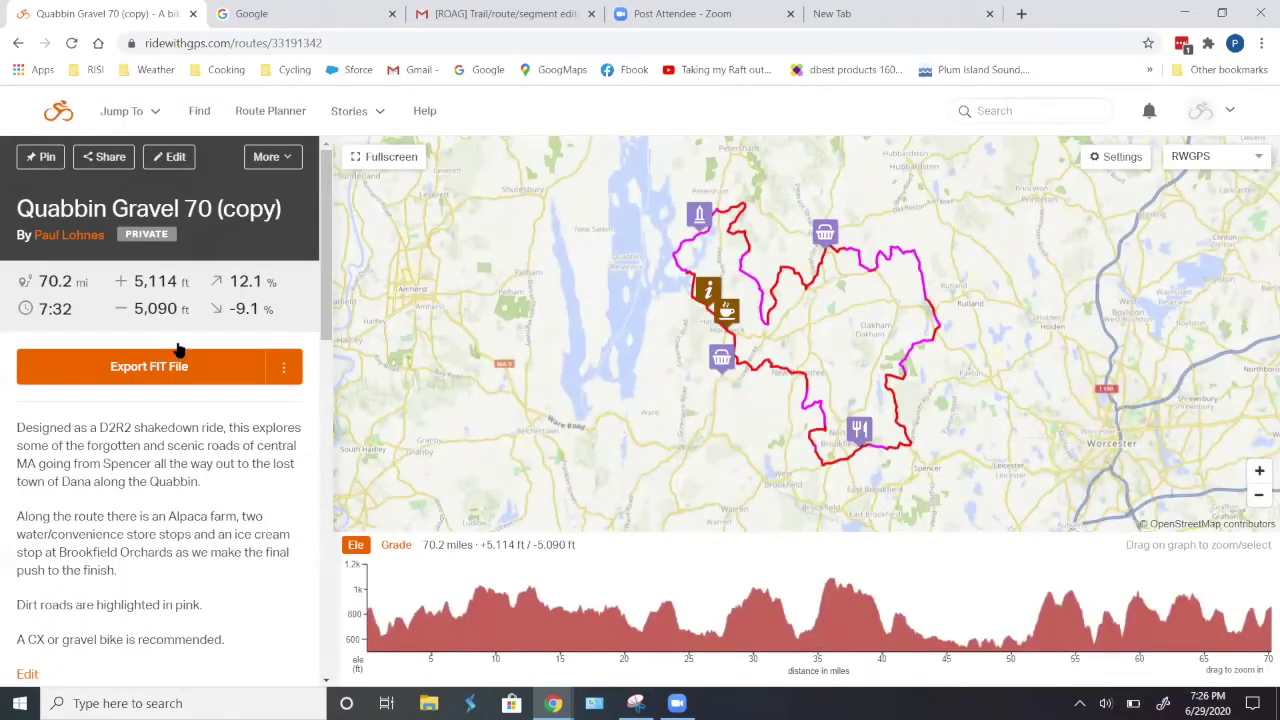
Open the Quabbin Gravel 70 copy for editing and place a Convenience Store POI on the pink stretch southwest of Rutland.
{"action": "left_click", "coordinate": [176, 157]}
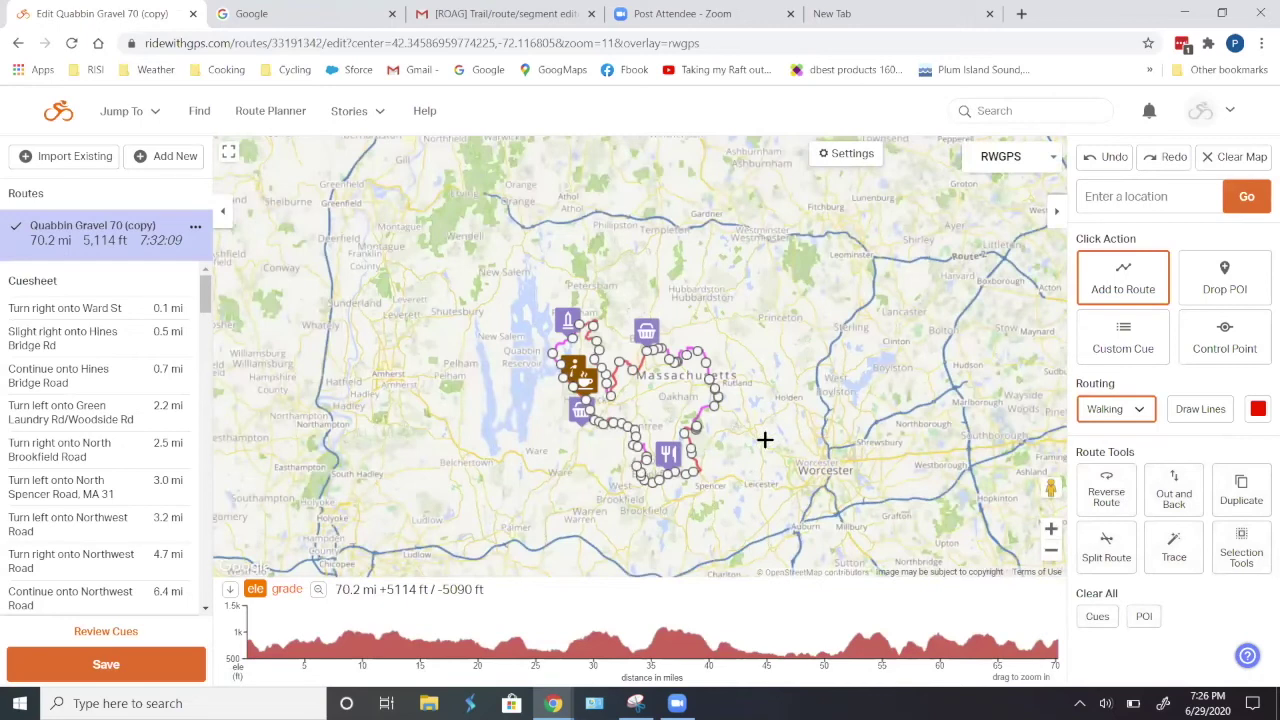
{"action": "scroll", "coordinate": [771, 443], "scroll_direction": "up", "scroll_amount": 2}
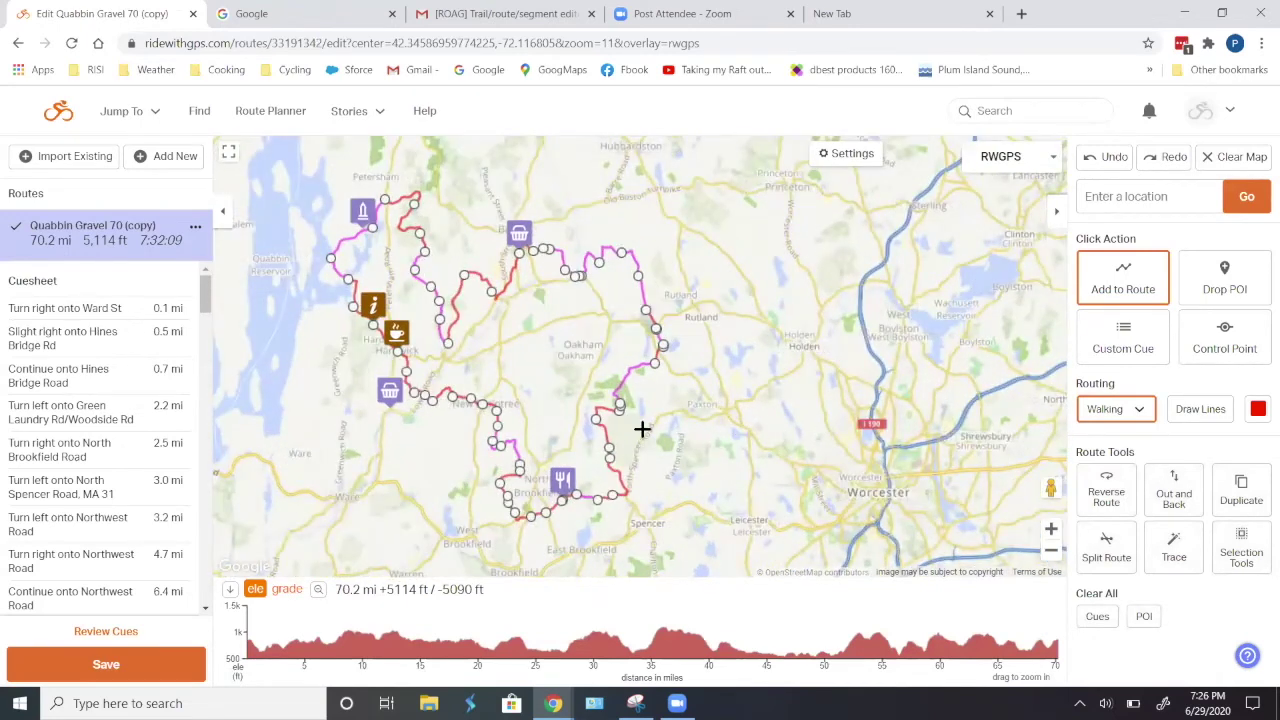
{"action": "scroll", "coordinate": [674, 380], "scroll_direction": "up", "scroll_amount": 3}
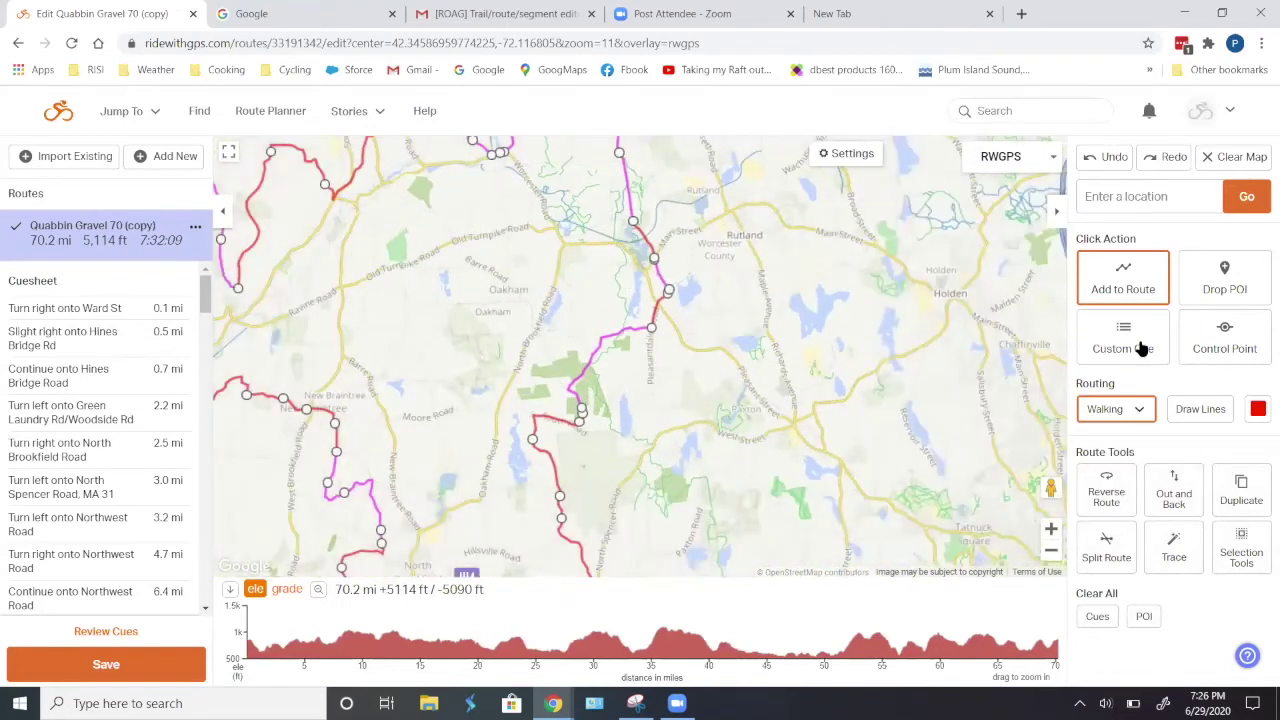
{"action": "left_click", "coordinate": [1229, 288]}
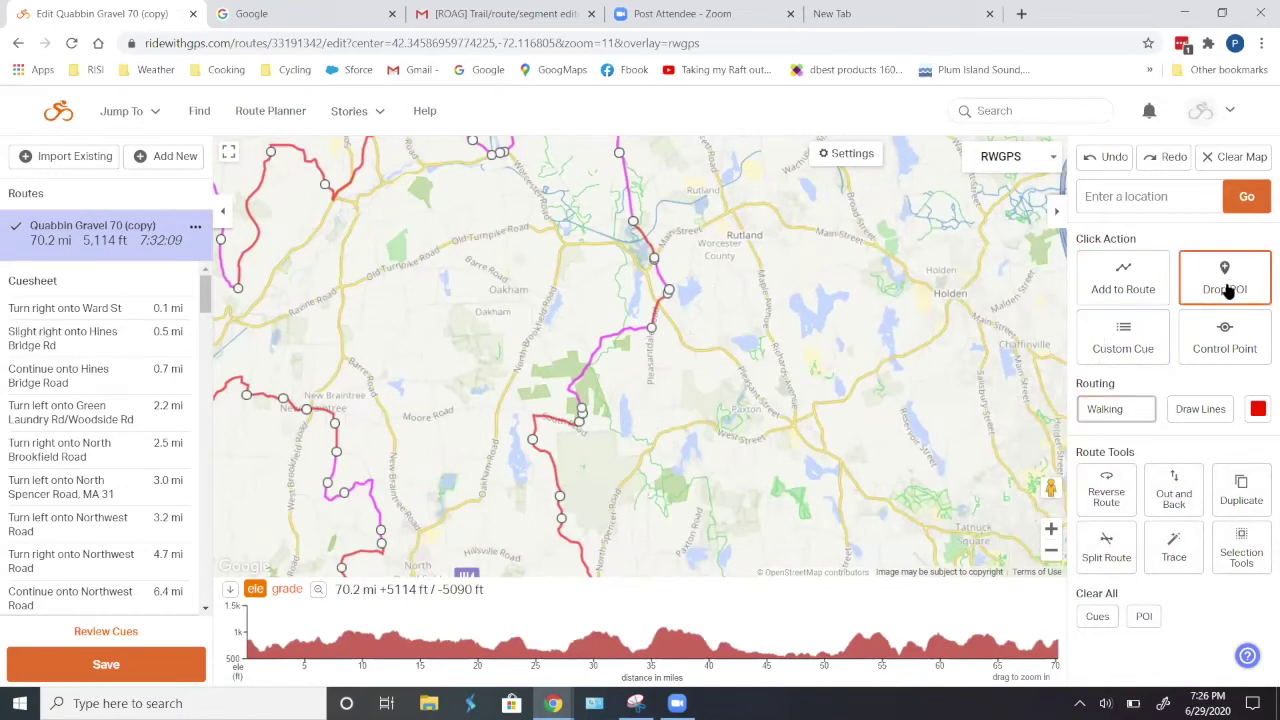
{"action": "left_click", "coordinate": [596, 352]}
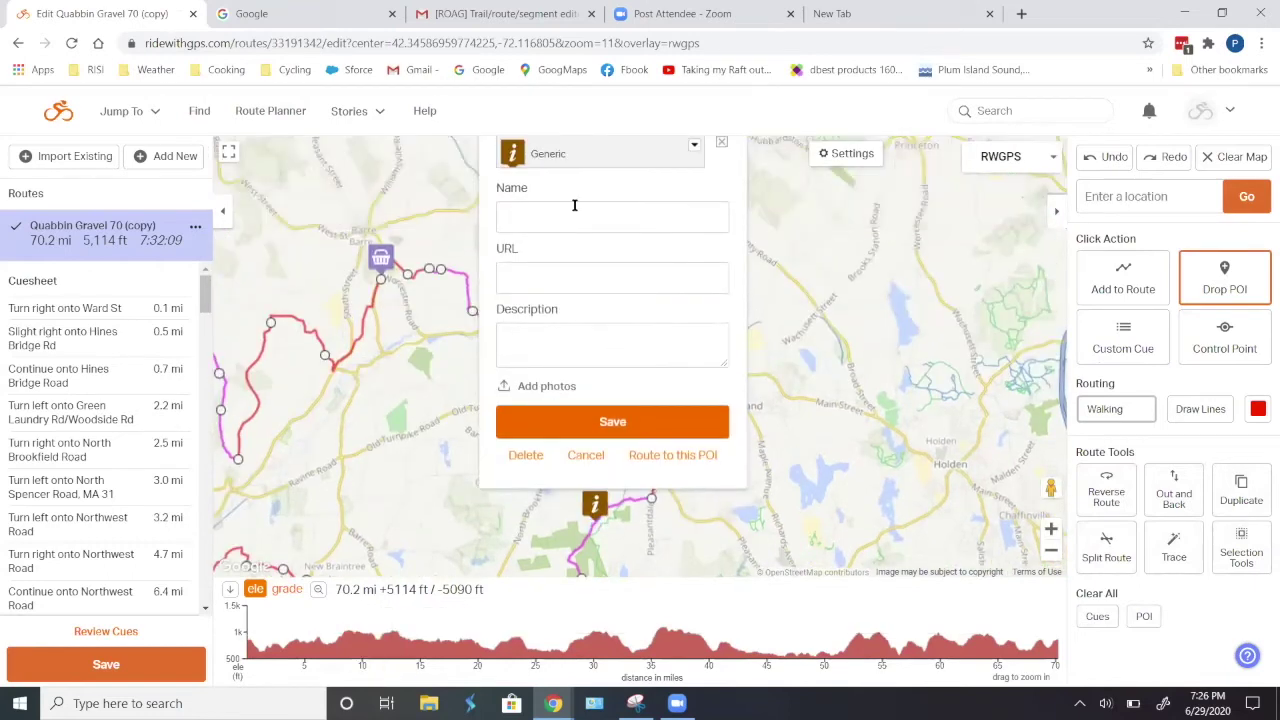
{"action": "left_click", "coordinate": [691, 151]}
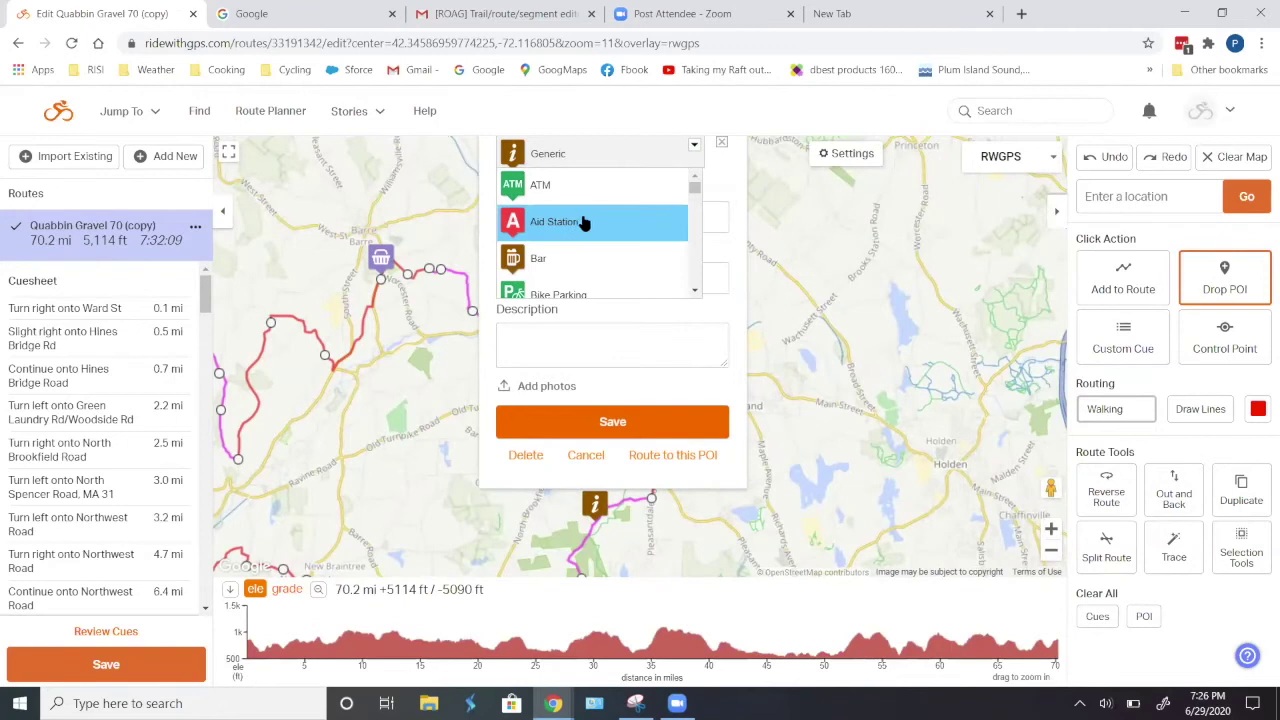
{"action": "scroll", "coordinate": [572, 262], "scroll_direction": "down", "scroll_amount": 1}
{"action": "scroll", "coordinate": [574, 262], "scroll_direction": "down", "scroll_amount": 4}
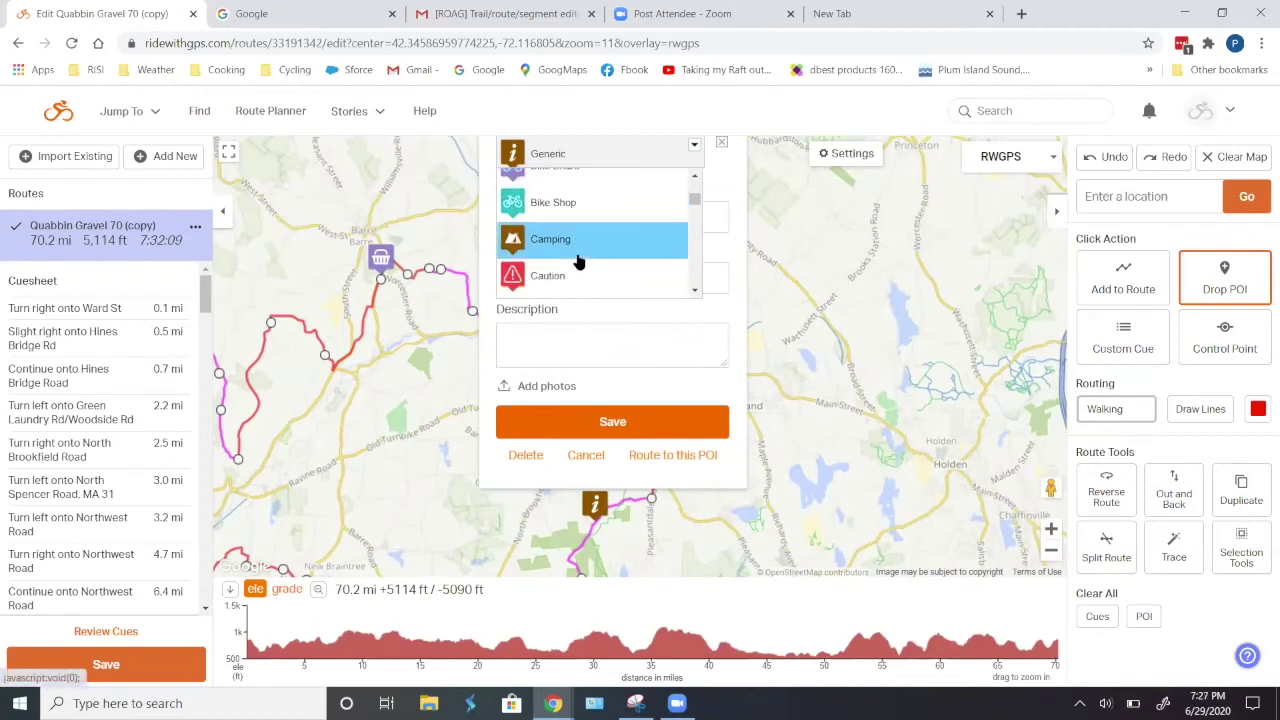
{"action": "scroll", "coordinate": [590, 258], "scroll_direction": "down", "scroll_amount": 2}
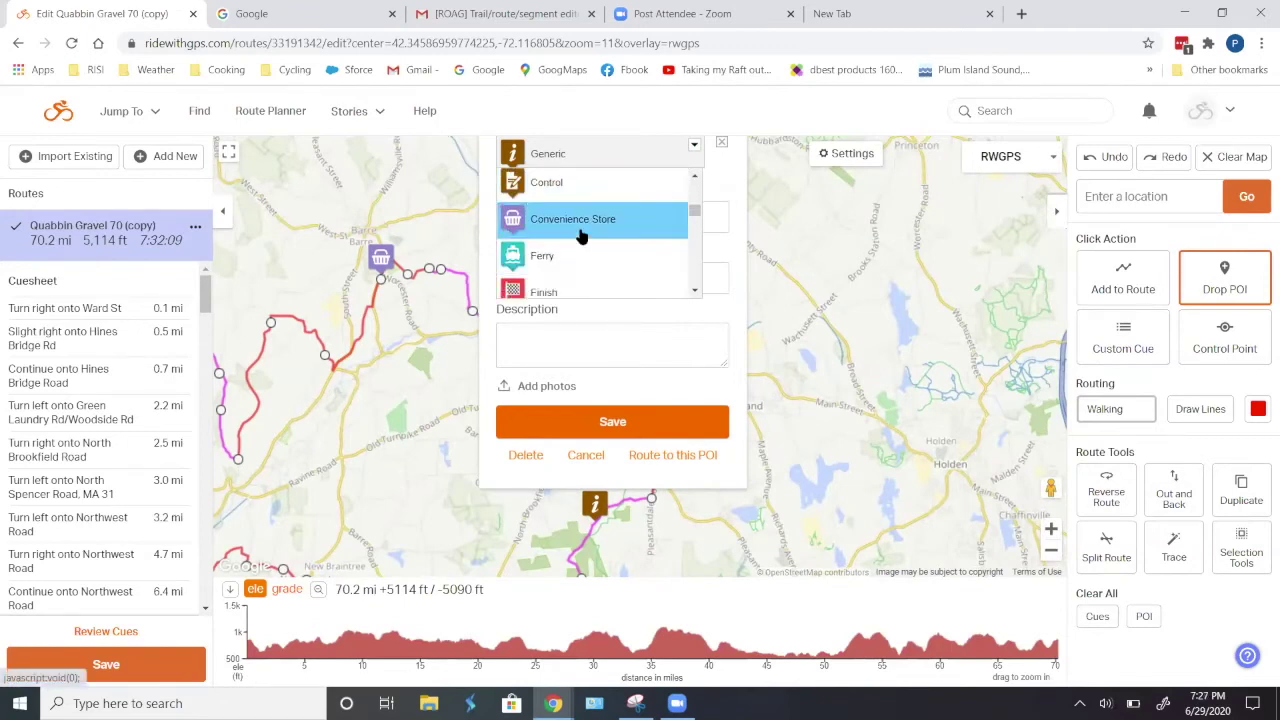
{"action": "left_click", "coordinate": [583, 226]}
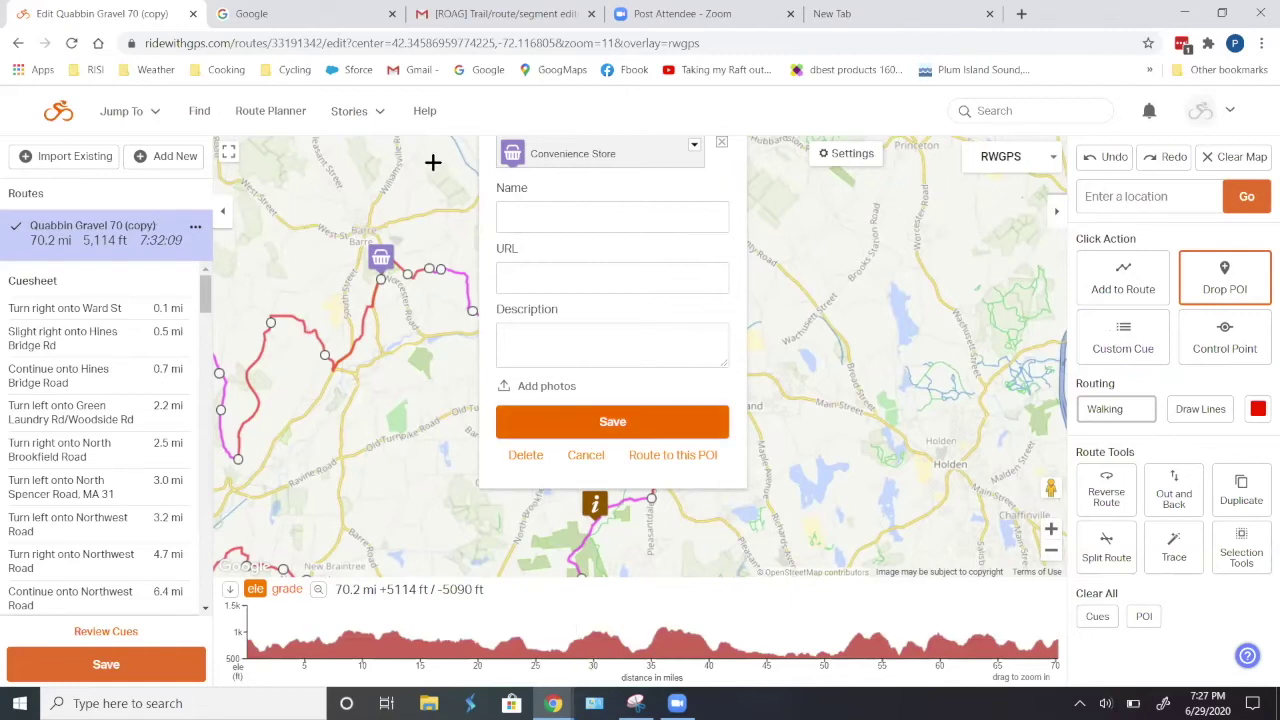
Leave the editor without saving and open "SoRo v5 Butterfly 6.20.20" from the saved routes list.
{"action": "mouse_move", "coordinate": [141, 115]}
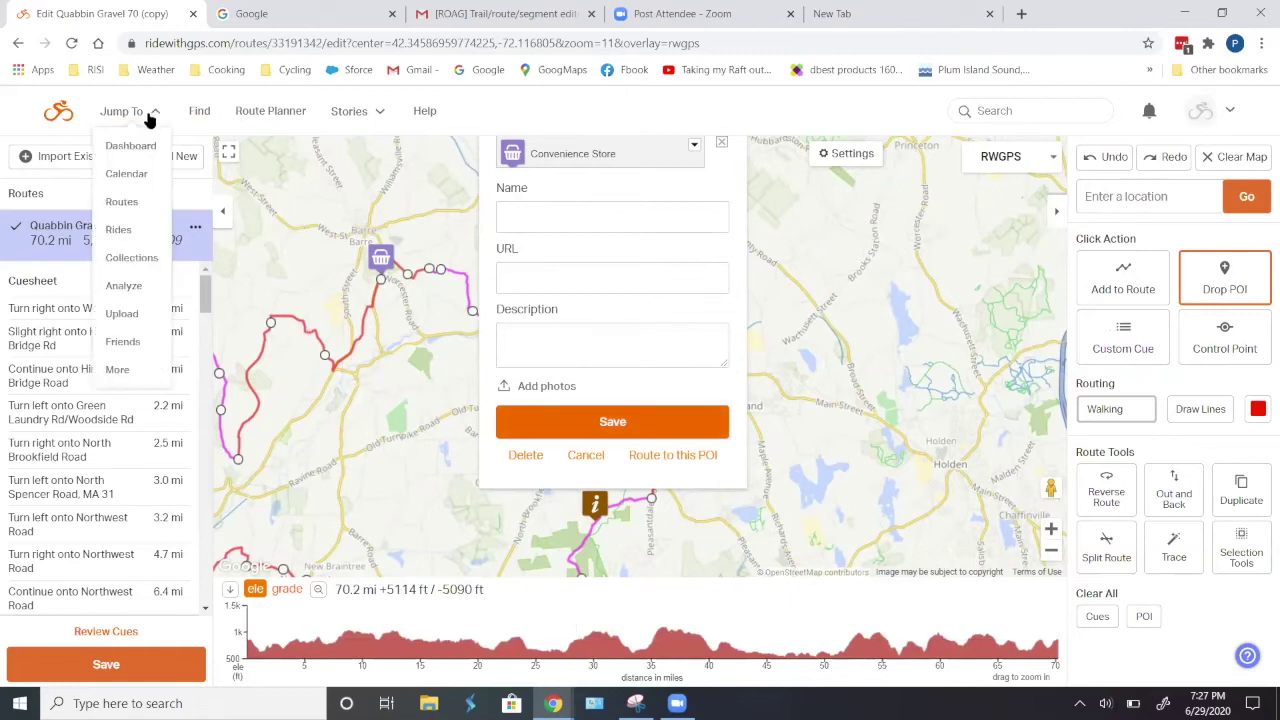
{"action": "left_click", "coordinate": [124, 204]}
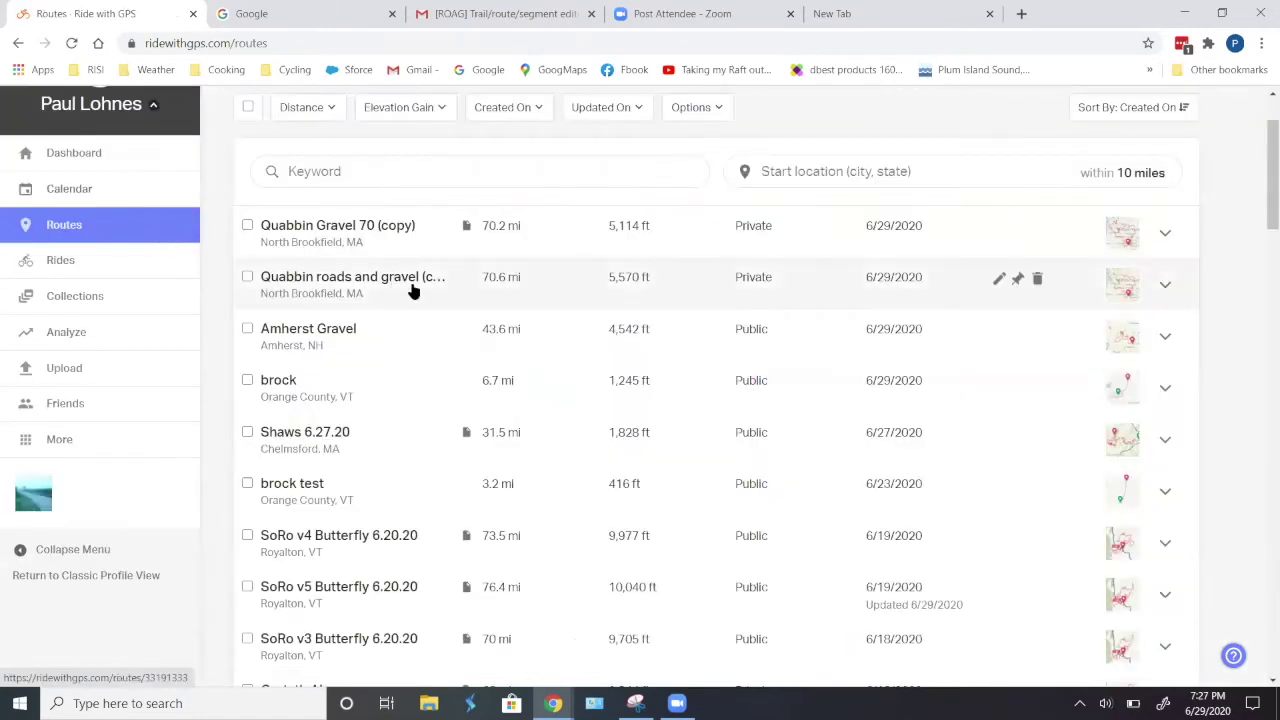
{"action": "scroll", "coordinate": [490, 365], "scroll_direction": "down", "scroll_amount": 2}
{"action": "scroll", "coordinate": [483, 388], "scroll_direction": "down", "scroll_amount": 1}
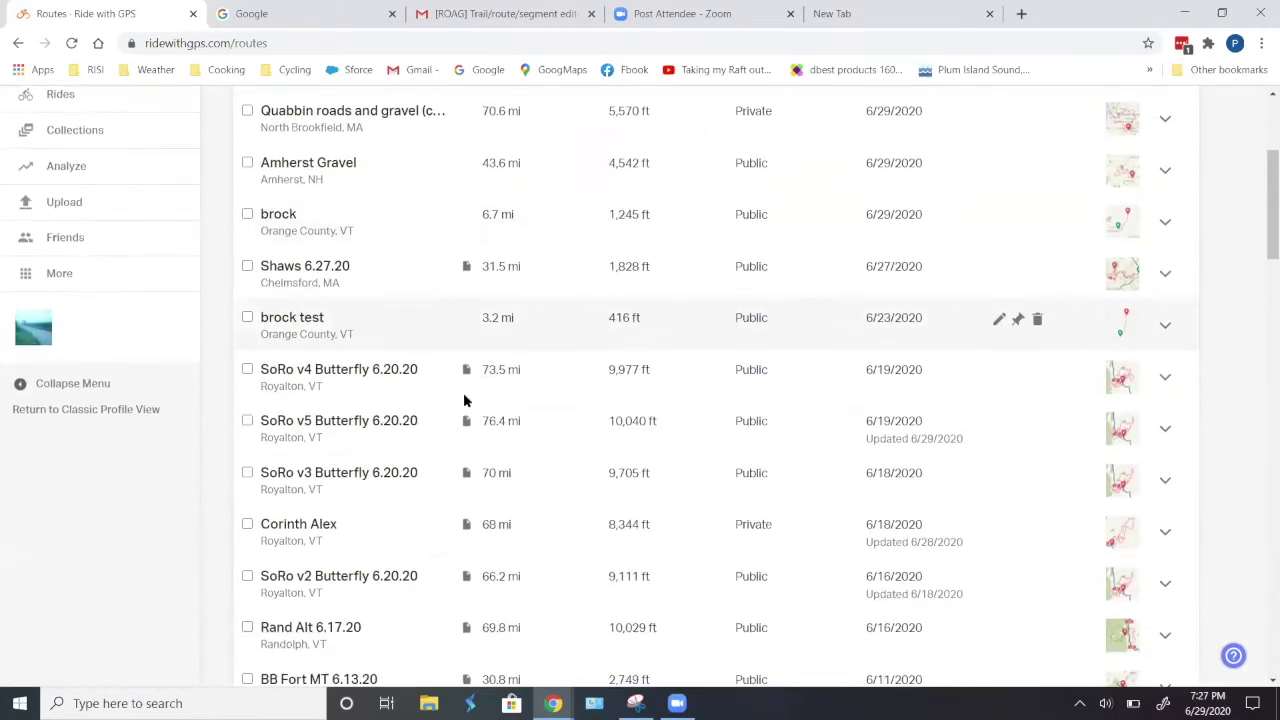
{"action": "left_click", "coordinate": [349, 420]}
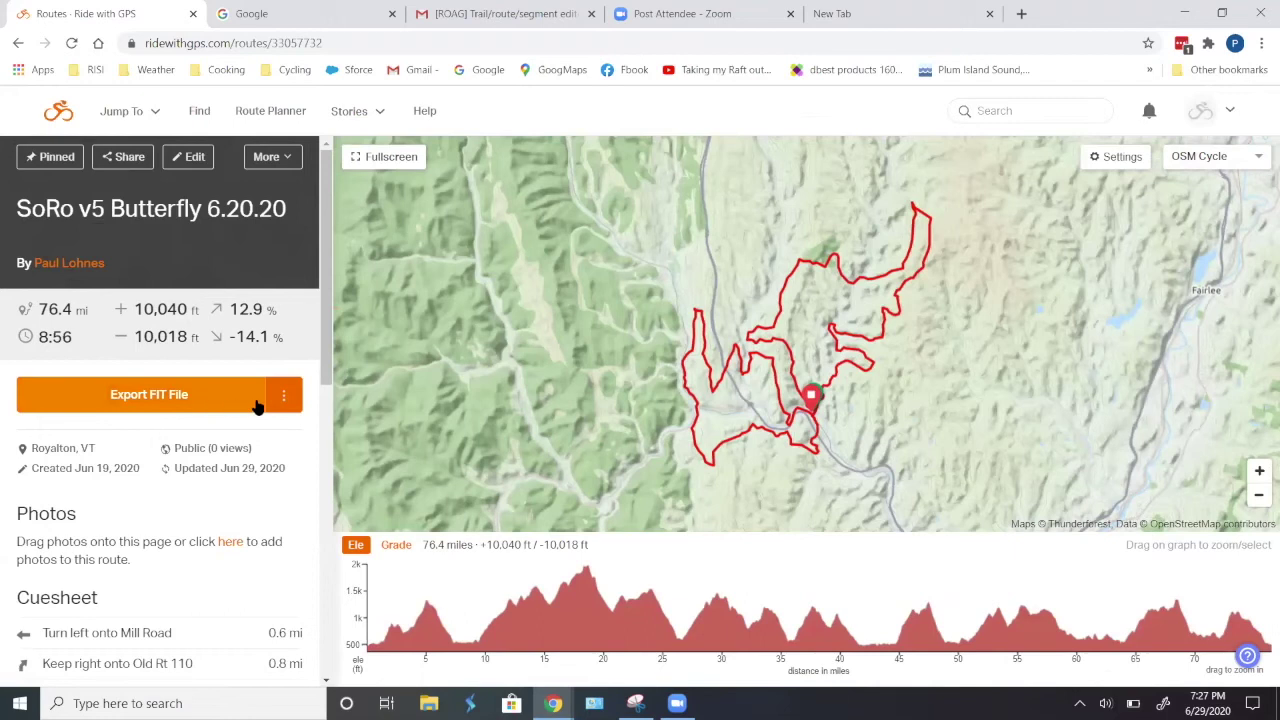
Try to reach the other export formats from the route's FIT file export dialog.
{"action": "left_click", "coordinate": [285, 396]}
{"action": "left_click", "coordinate": [190, 402]}
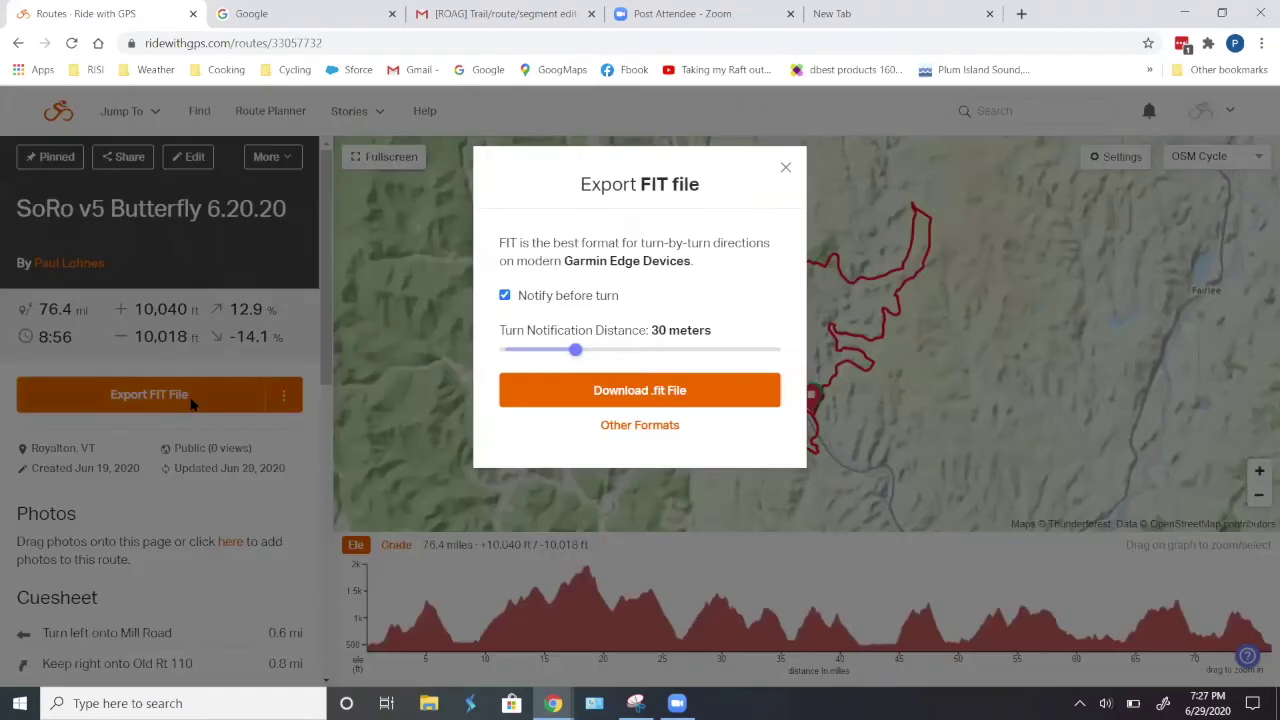
{"action": "left_click", "coordinate": [638, 426]}
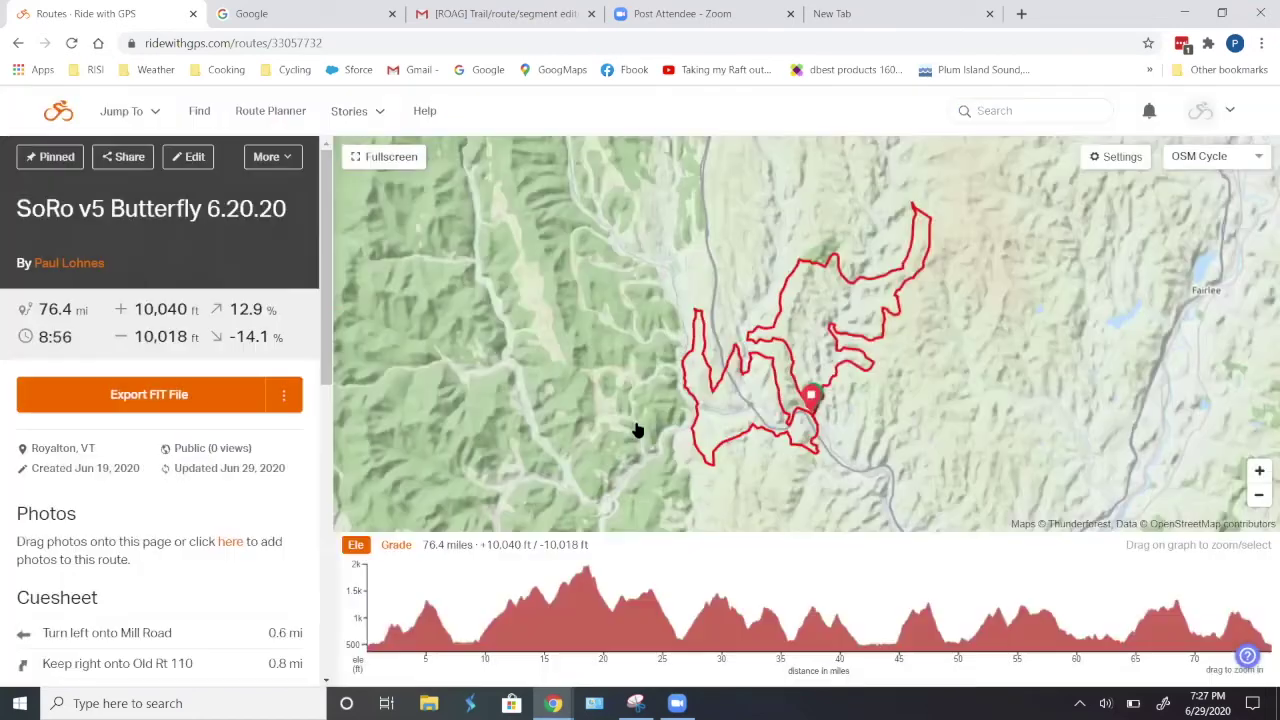
{"action": "left_click", "coordinate": [163, 405]}
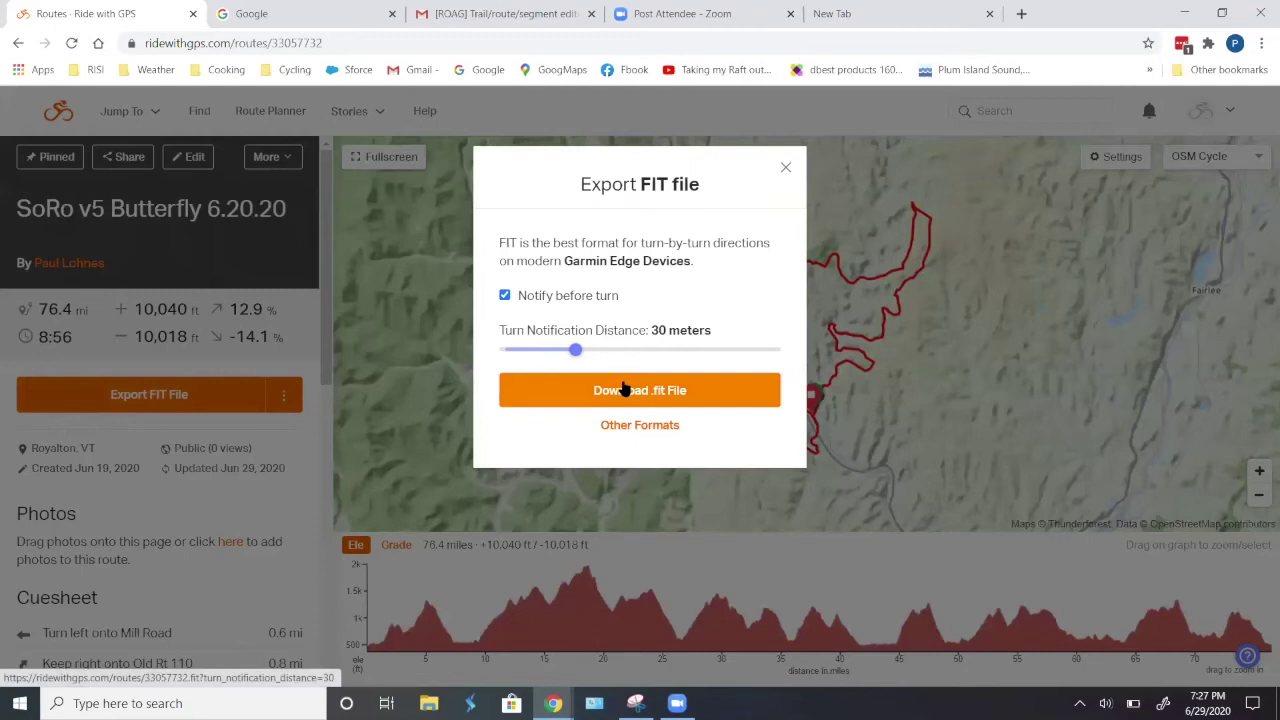
{"action": "left_click", "coordinate": [630, 426]}
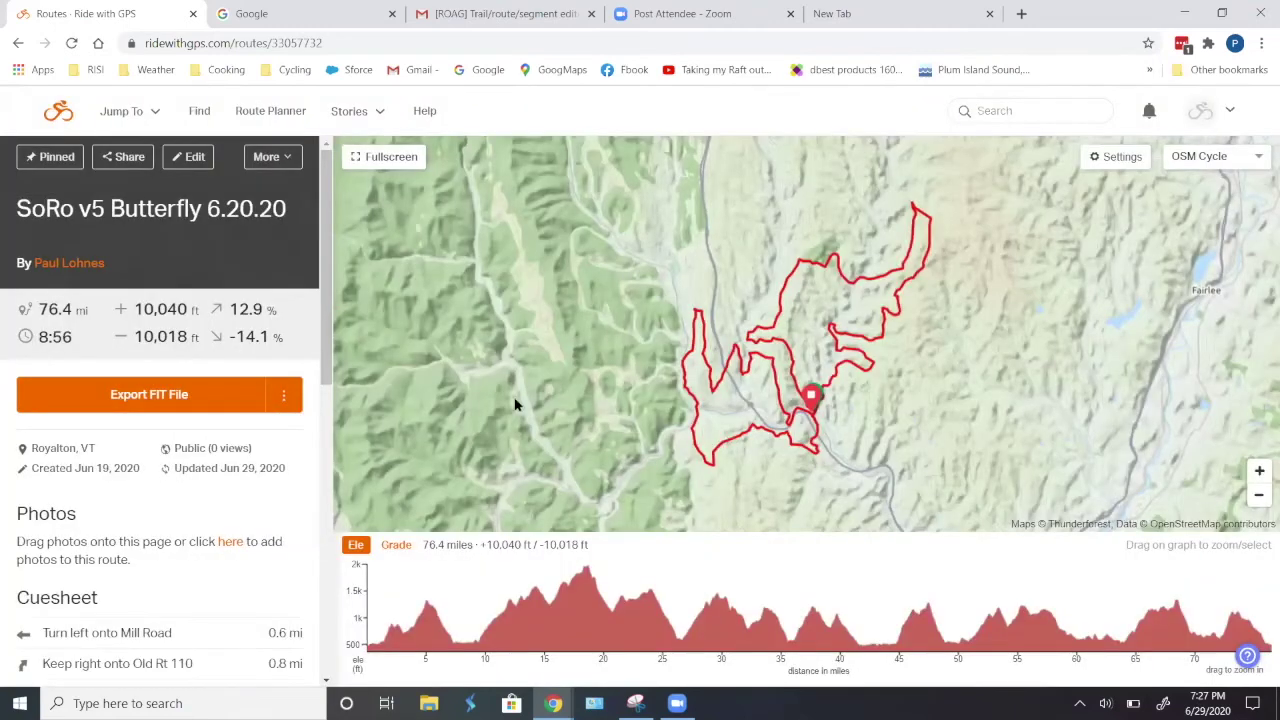
Open the full export options for the route, review the available file formats, and close the dialog.
{"action": "left_click", "coordinate": [285, 398]}
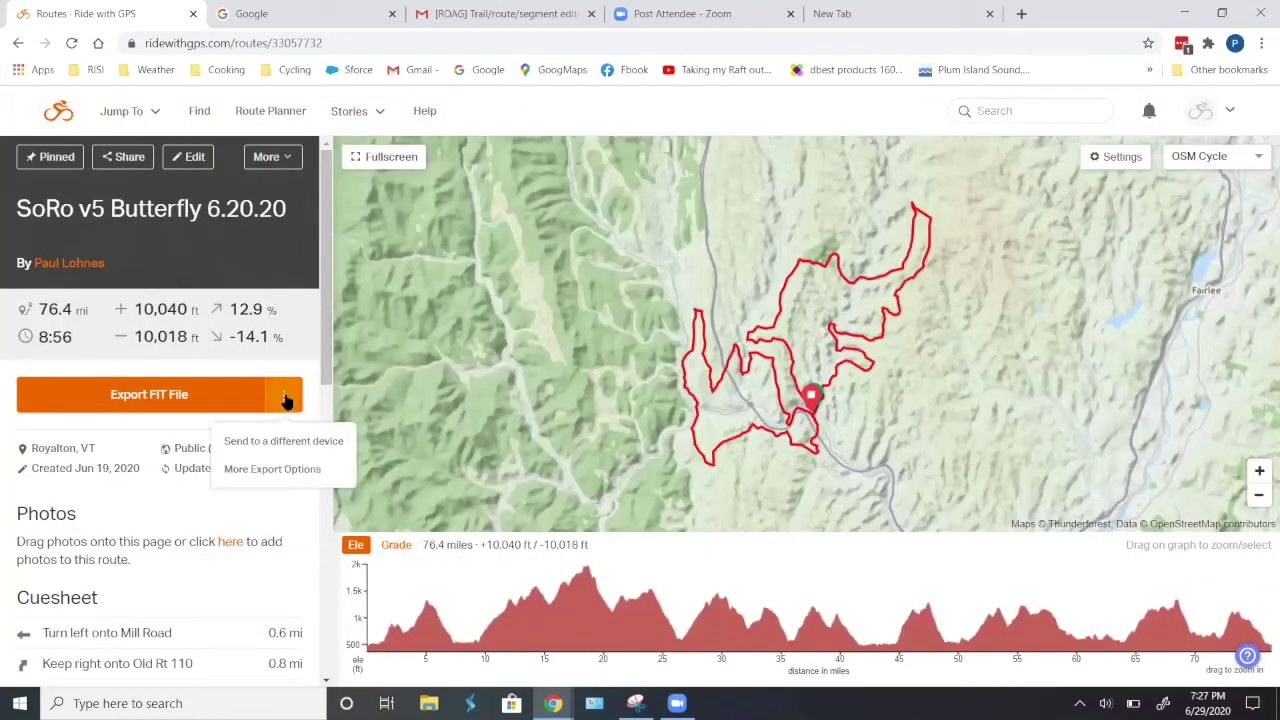
{"action": "left_click", "coordinate": [264, 472]}
{"action": "scroll", "coordinate": [779, 404], "scroll_direction": "down", "scroll_amount": 1}
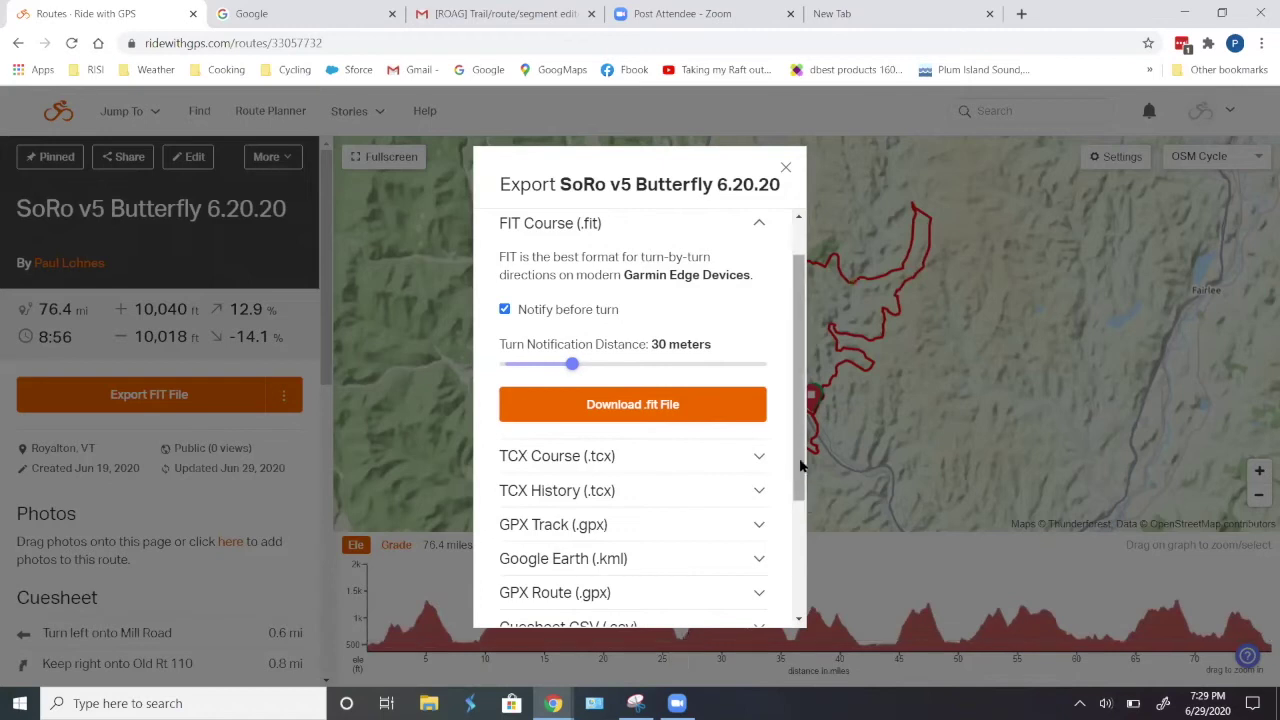
{"action": "left_click_drag", "start_coordinate": [797, 437], "coordinate": [880, 570]}
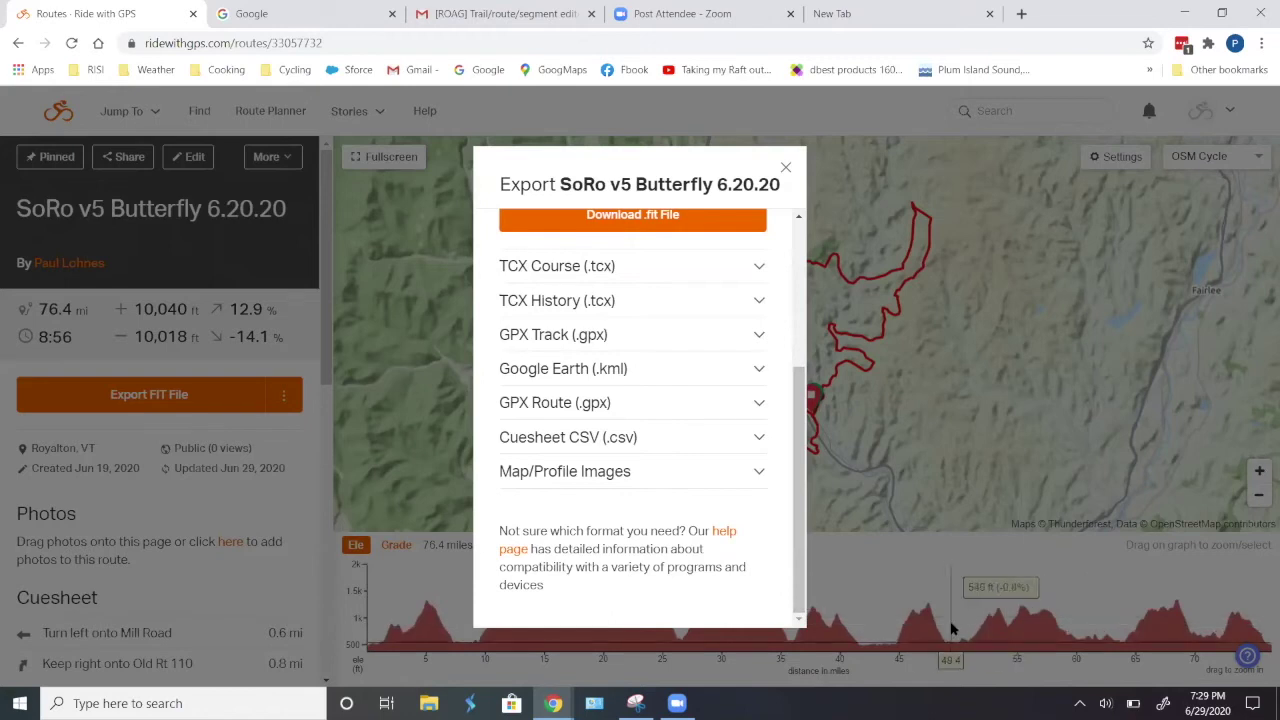
{"action": "left_click", "coordinate": [786, 168]}
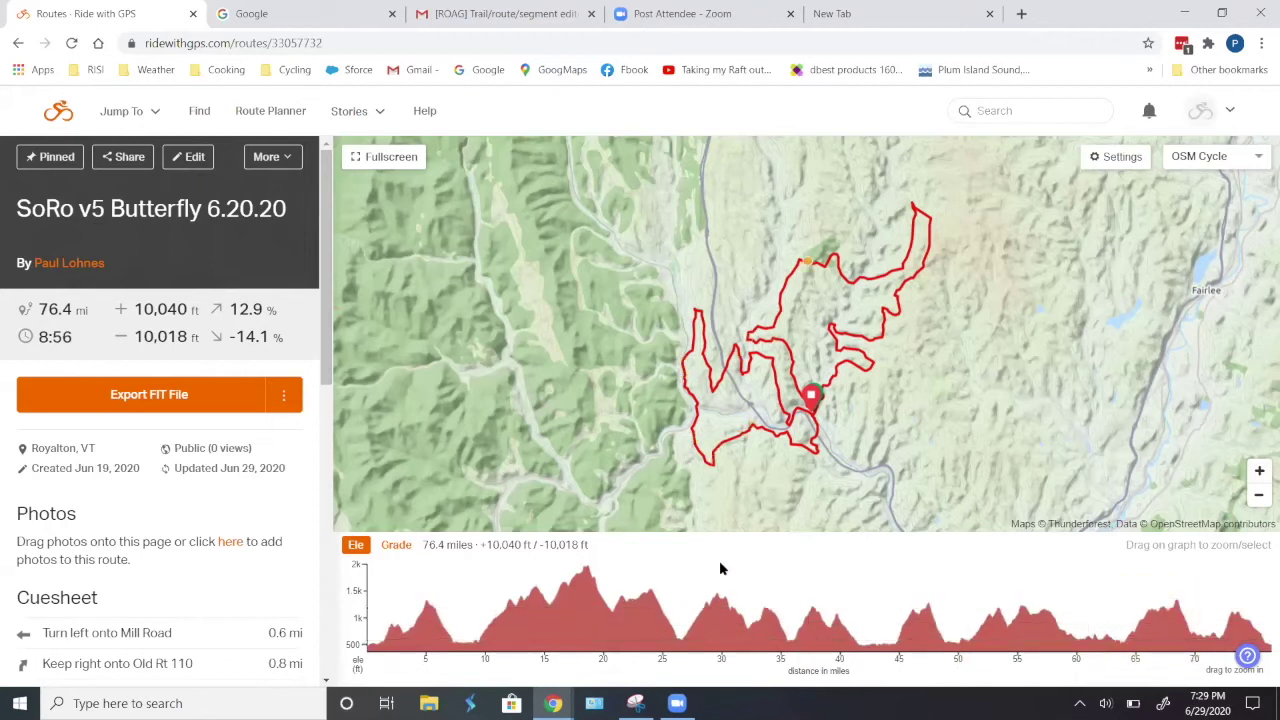
View the route in classic mode with its enlarged elevation and grade graphs, and return to the standard route page.
{"action": "left_click", "coordinate": [285, 160]}
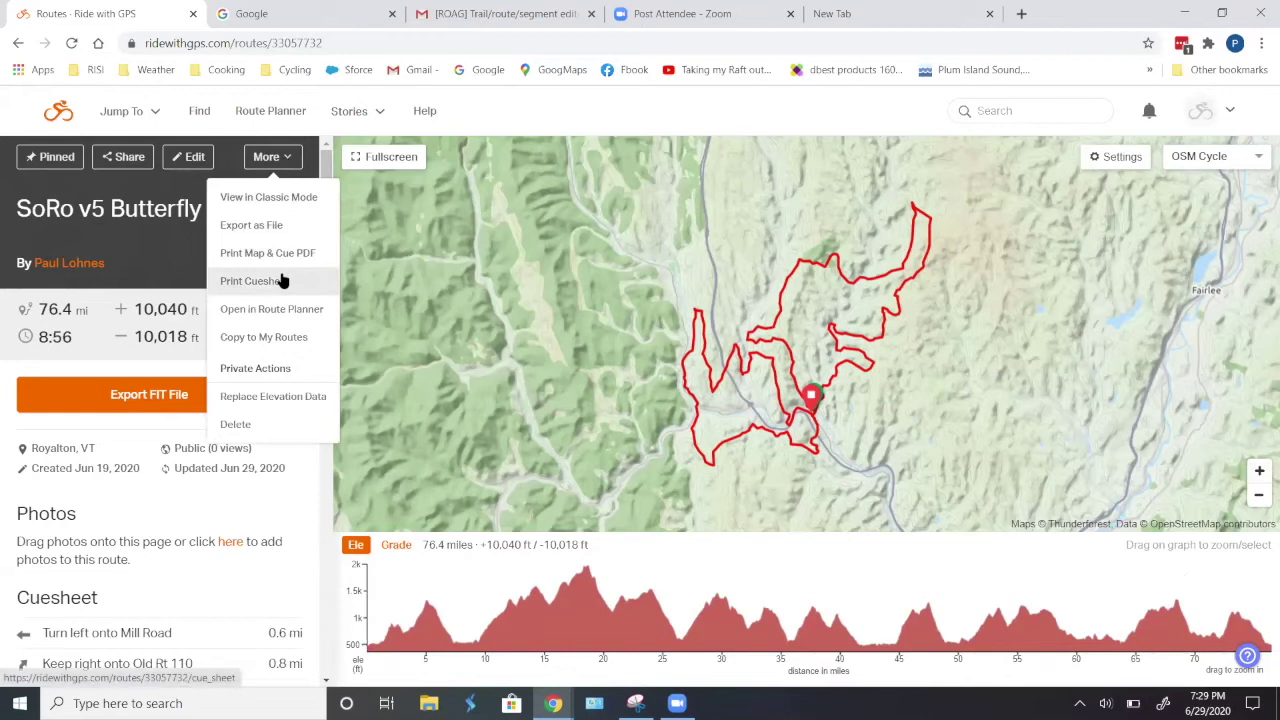
{"action": "left_click", "coordinate": [283, 199]}
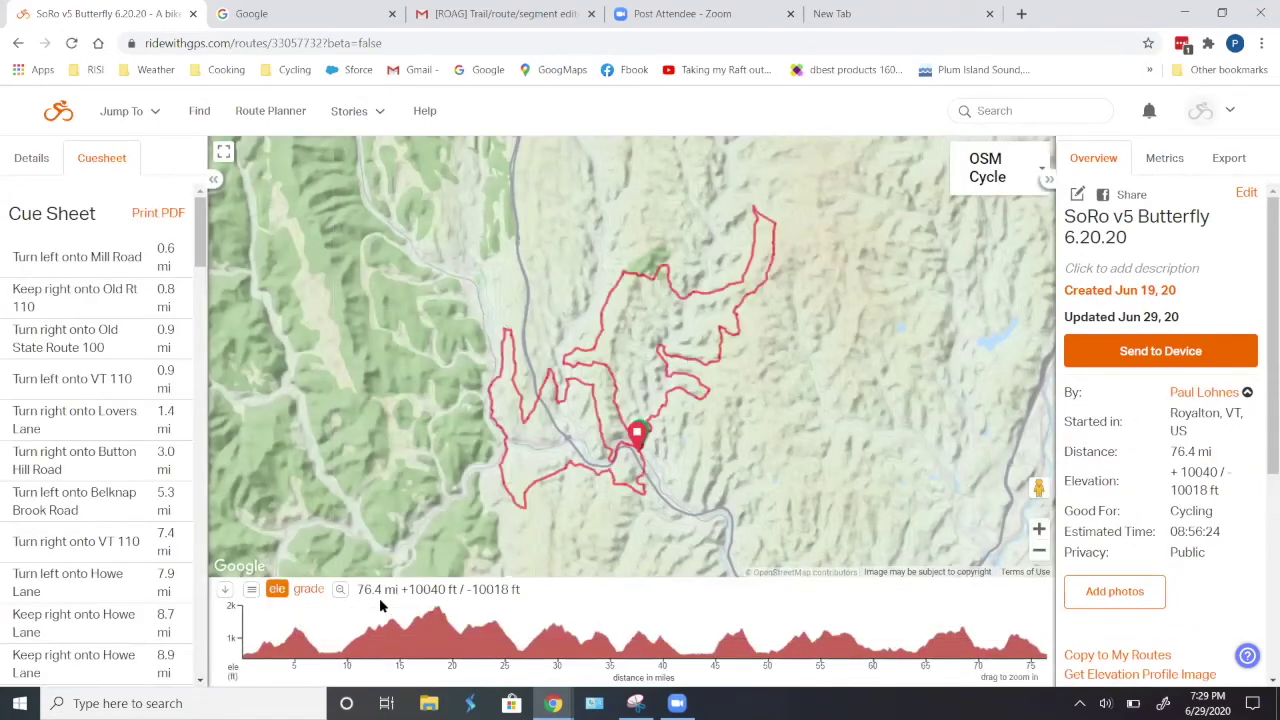
{"action": "left_click", "coordinate": [251, 591]}
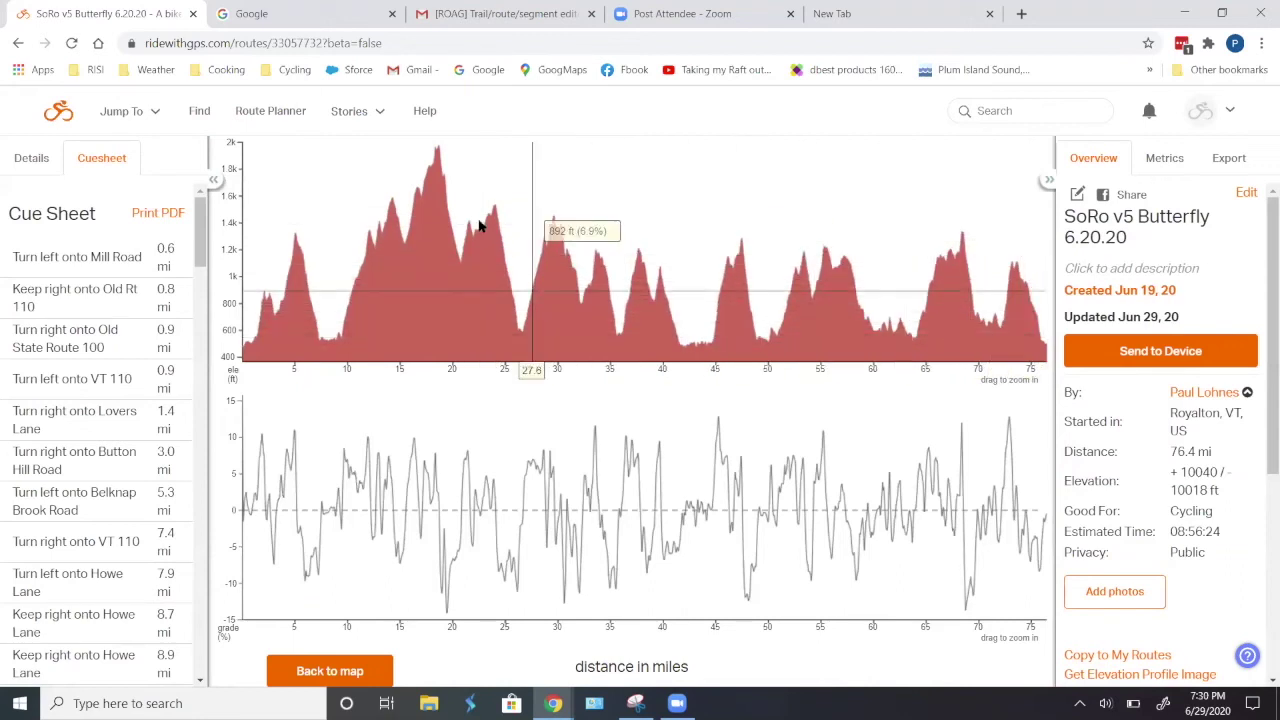
{"action": "left_click", "coordinate": [18, 44]}
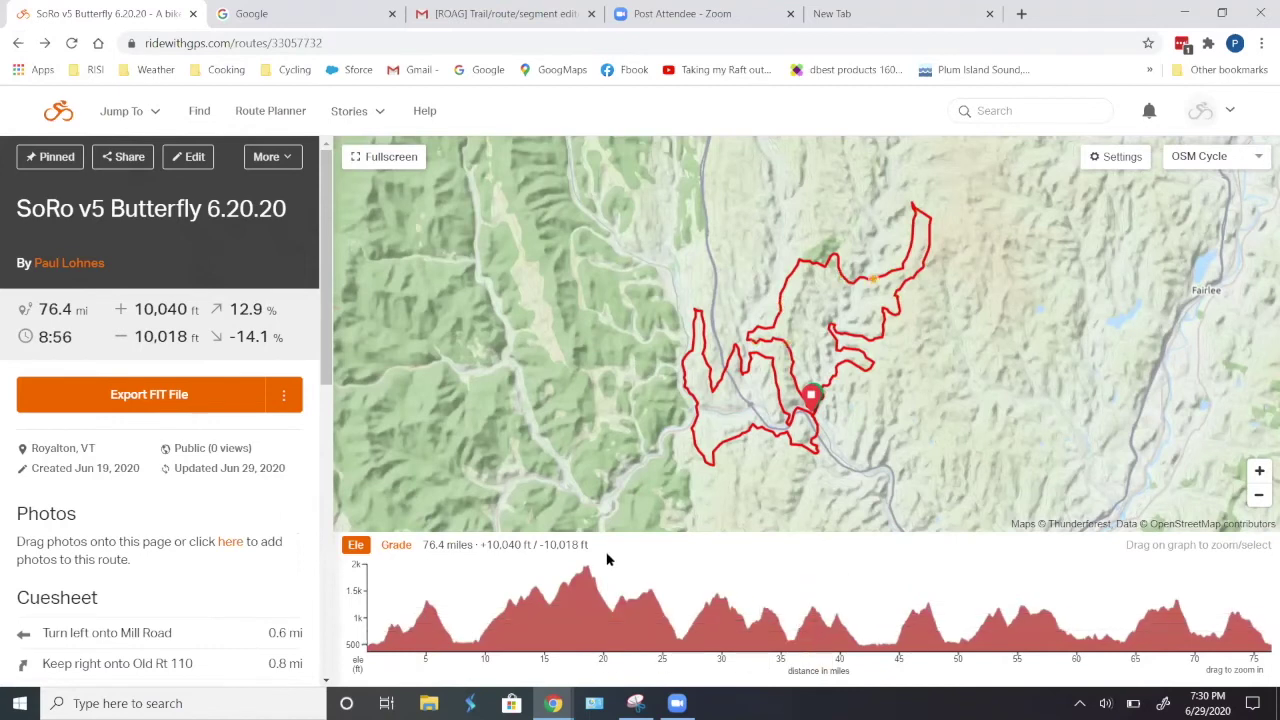
In classic mode, select the climb from about mile 9.2 to 18.8 on the enlarged elevation graph and show it on the map.
{"action": "left_click", "coordinate": [282, 161]}
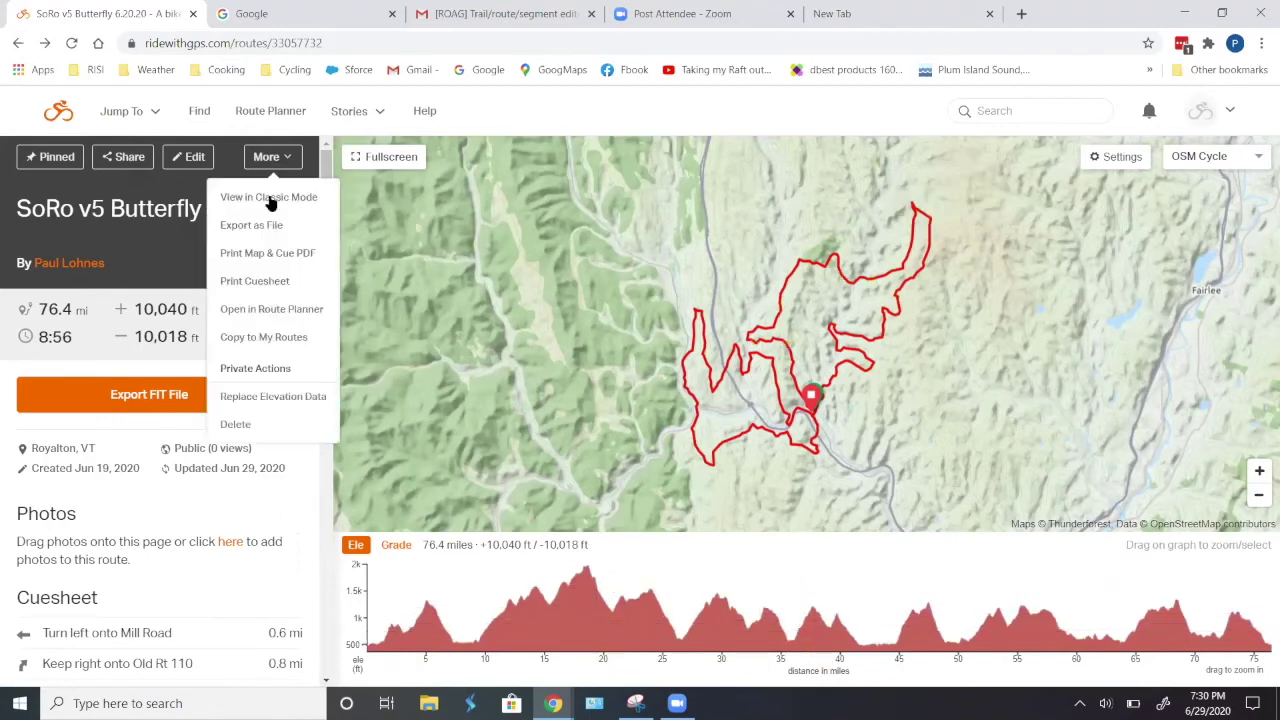
{"action": "left_click", "coordinate": [272, 202]}
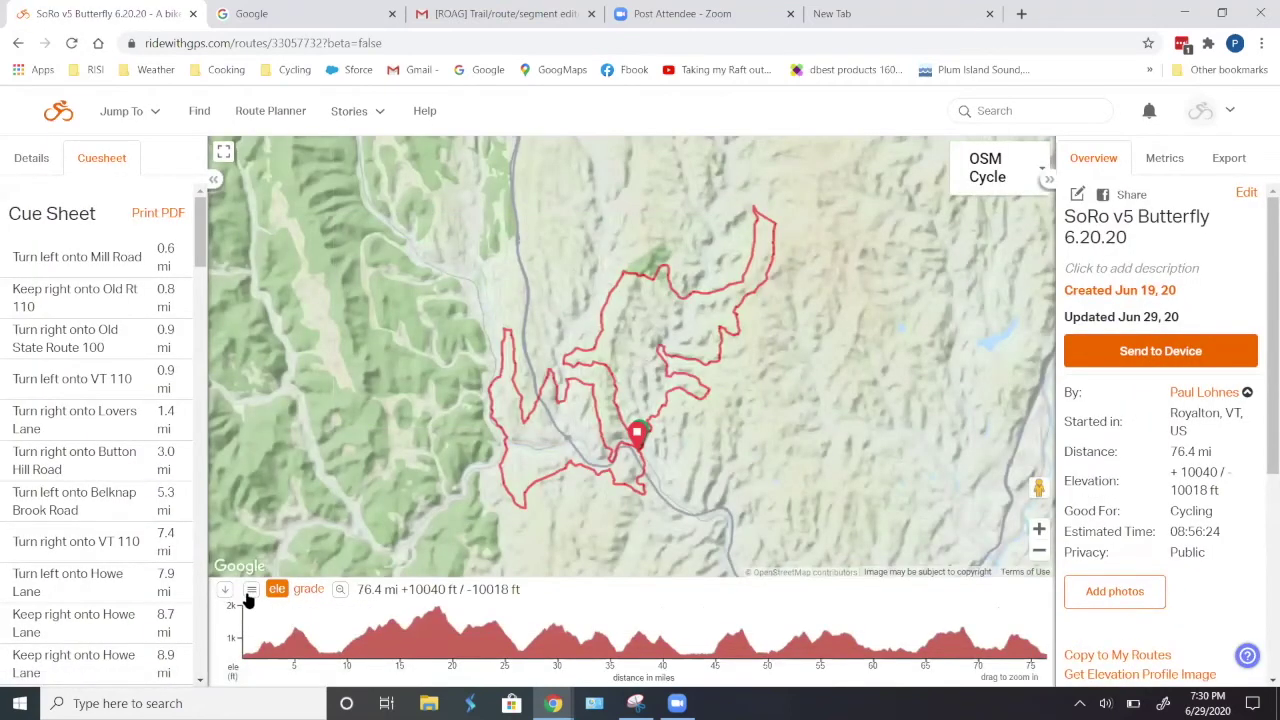
{"action": "left_click", "coordinate": [251, 591]}
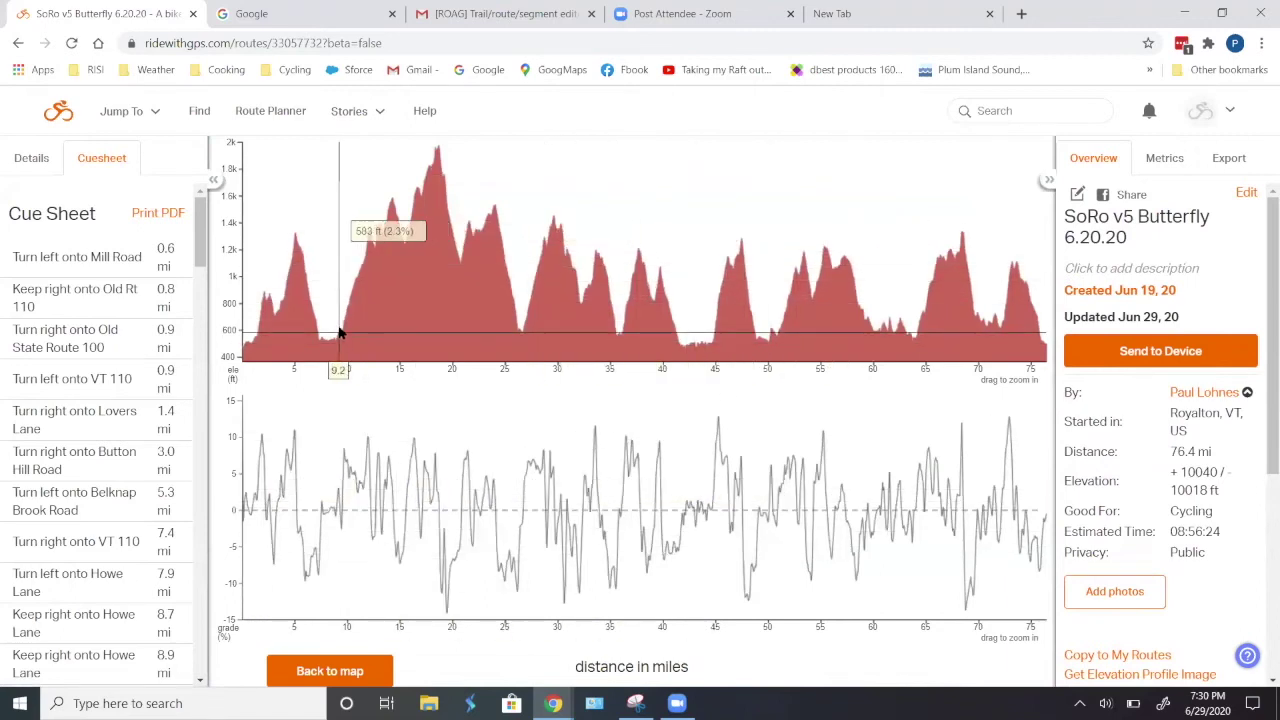
{"action": "left_click_drag", "start_coordinate": [341, 334], "coordinate": [440, 288]}
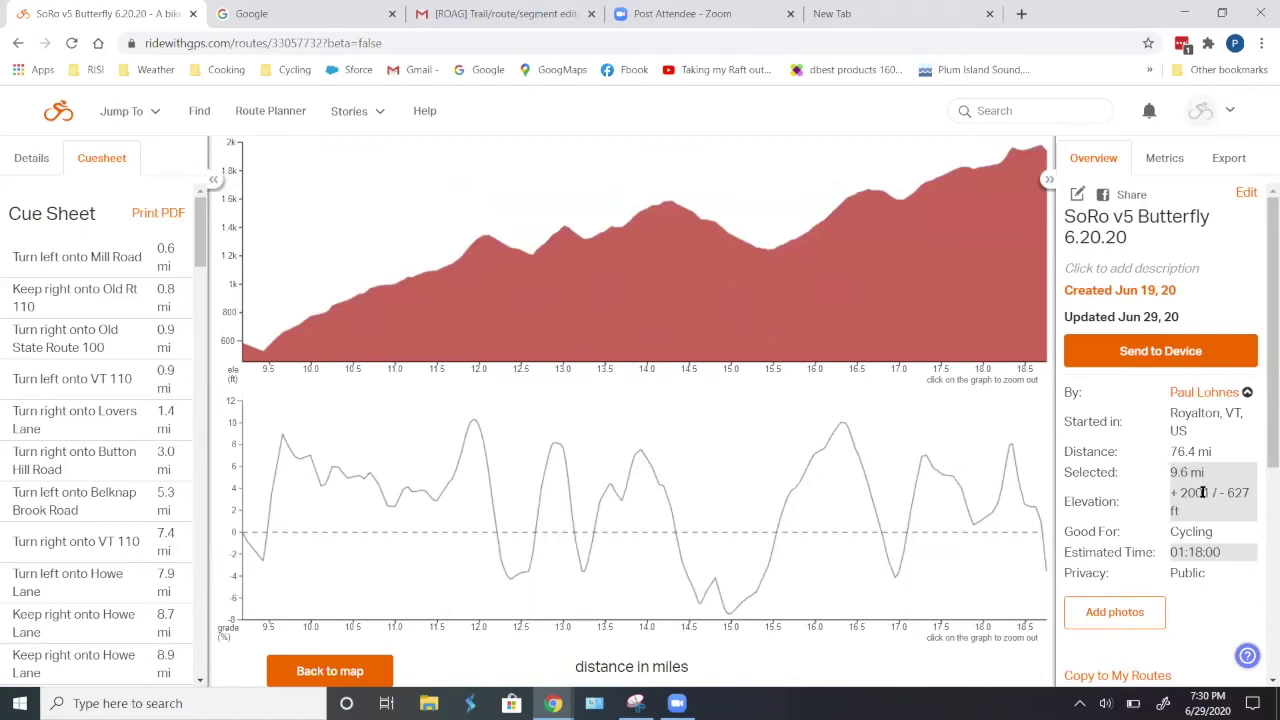
{"action": "left_click", "coordinate": [298, 672]}
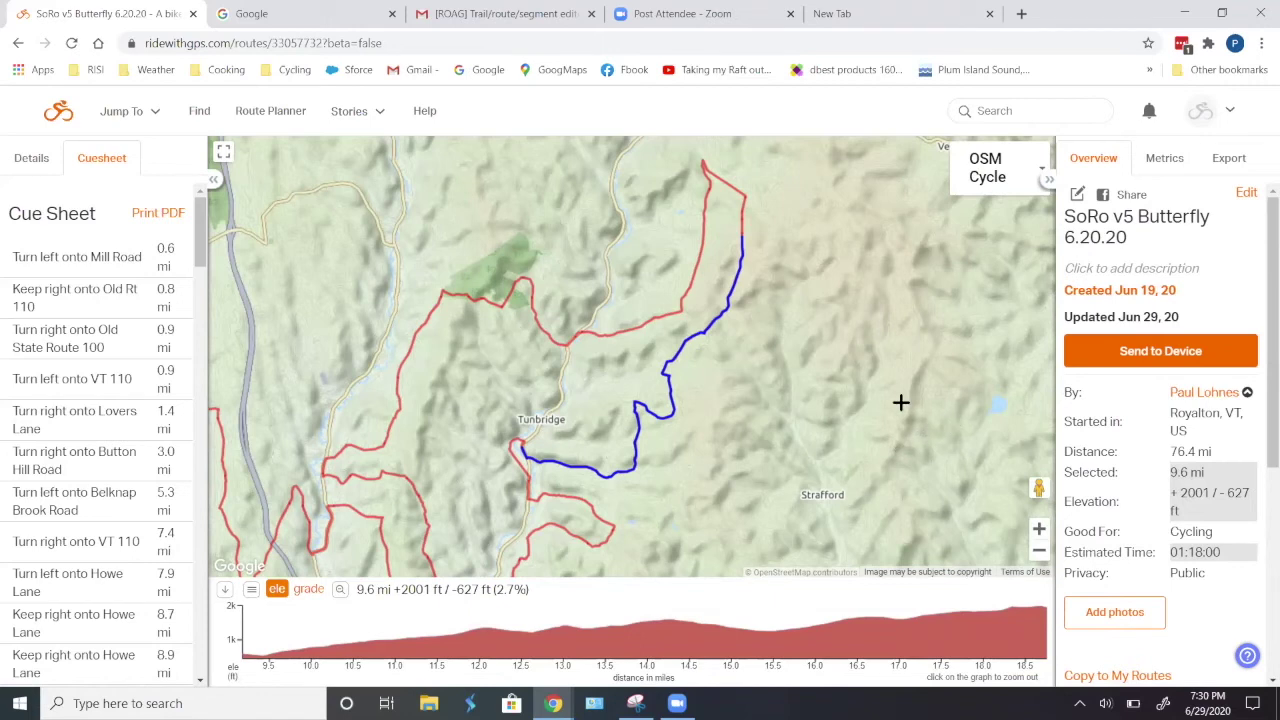
Open Street View on VT-110 in Tunbridge, look along the road, and return to the route map.
{"action": "left_click_drag", "start_coordinate": [975, 517], "coordinate": [922, 472]}
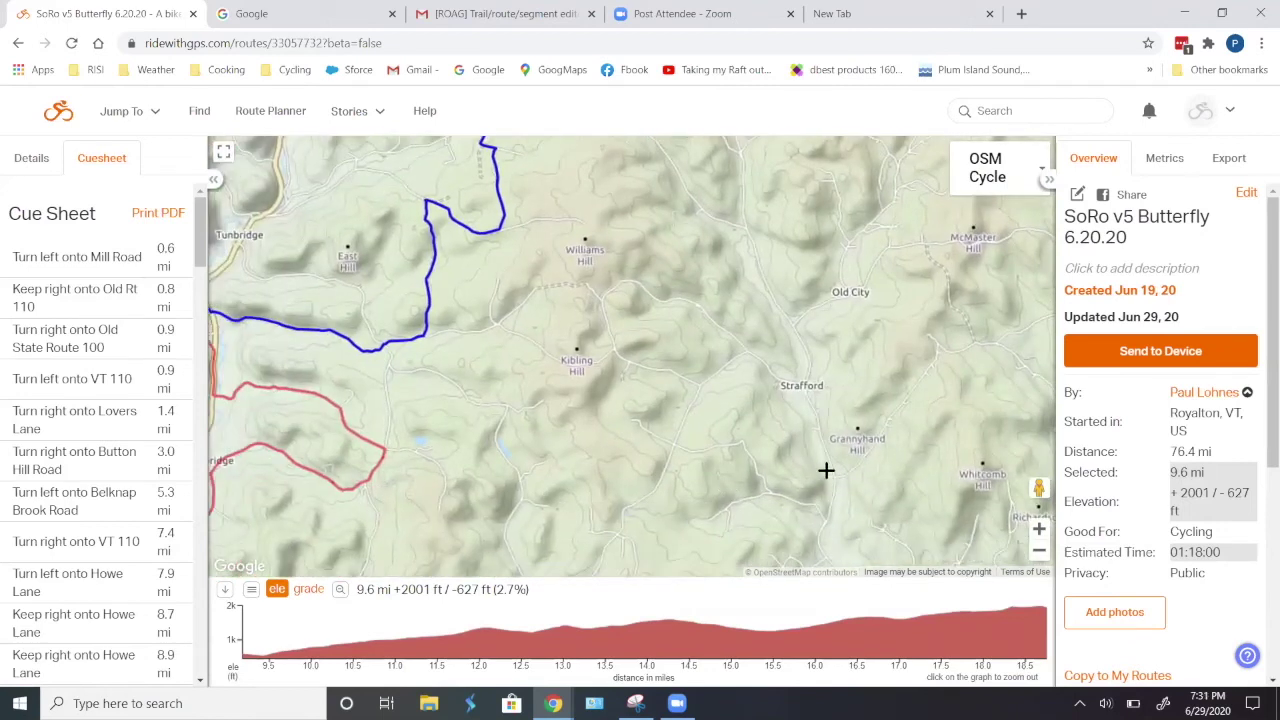
{"action": "left_click_drag", "start_coordinate": [826, 470], "coordinate": [963, 494]}
{"action": "left_click_drag", "start_coordinate": [771, 509], "coordinate": [663, 409]}
{"action": "scroll", "coordinate": [977, 484], "scroll_direction": "down", "scroll_amount": 1}
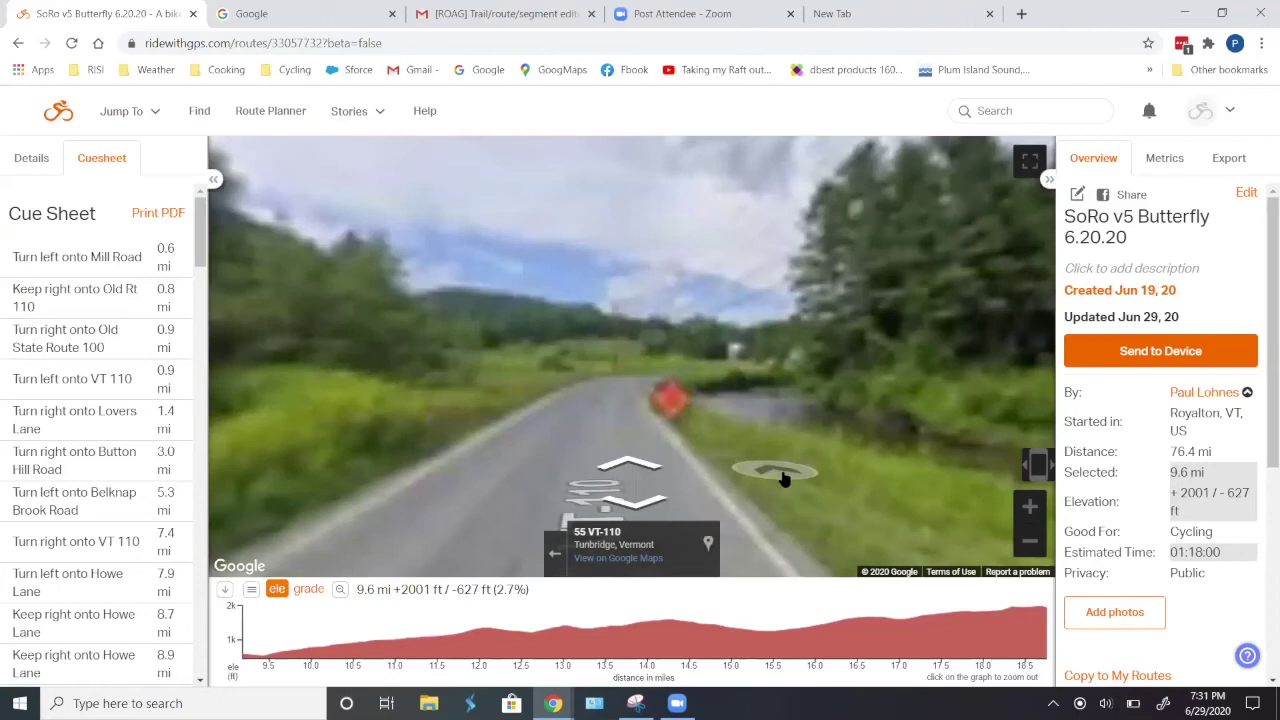
{"action": "left_click_drag", "start_coordinate": [837, 486], "coordinate": [500, 388]}
{"action": "left_click", "coordinate": [500, 388]}
{"action": "left_click_drag", "start_coordinate": [706, 443], "coordinate": [461, 438]}
{"action": "left_click", "coordinate": [805, 432]}
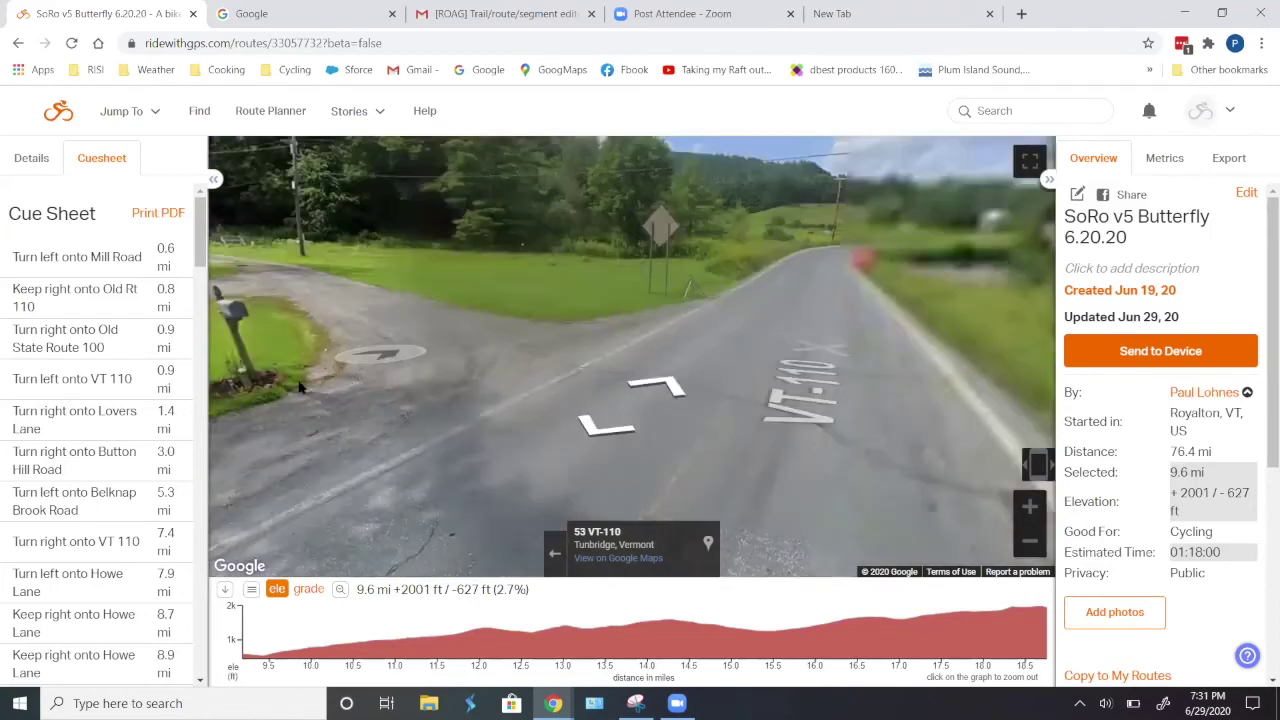
{"action": "left_click", "coordinate": [554, 552]}
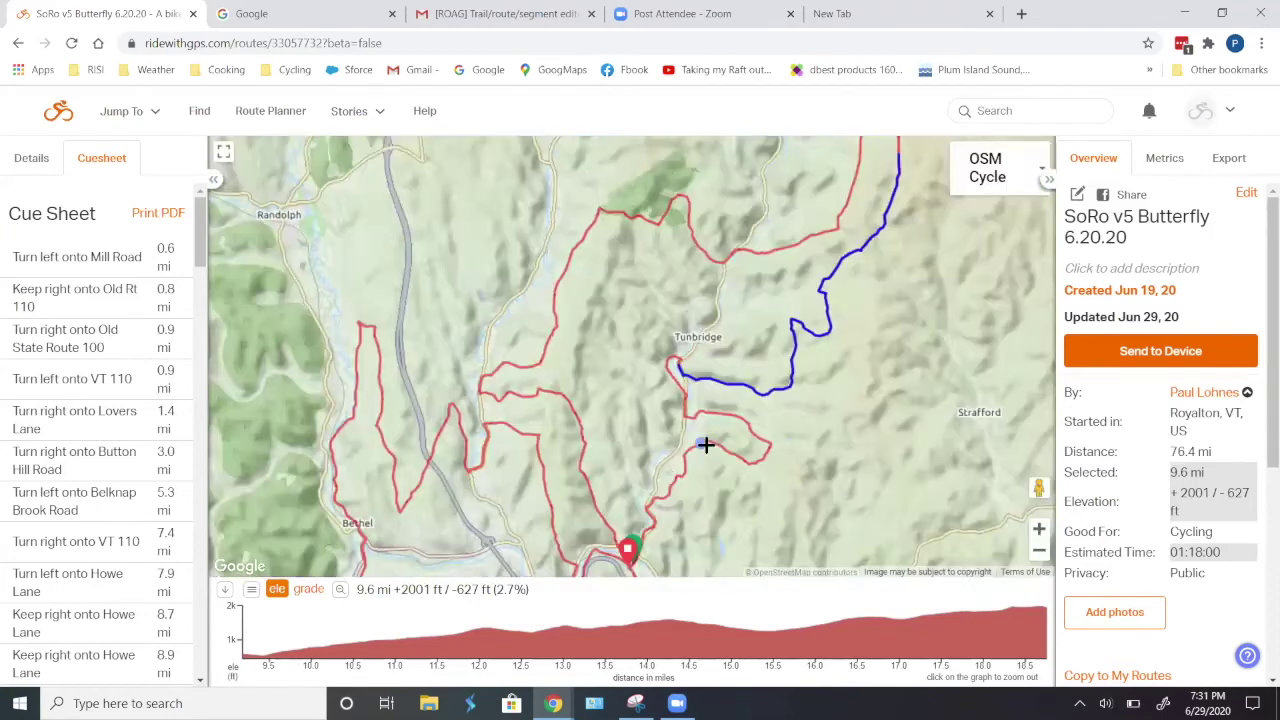
Open Street View where the route meets VT-110 north of South Tunbridge, follow it onto Belknap Brook Rd, and return to the map.
{"action": "scroll", "coordinate": [893, 398], "scroll_direction": "up", "scroll_amount": 1}
{"action": "scroll", "coordinate": [757, 503], "scroll_direction": "up", "scroll_amount": 3}
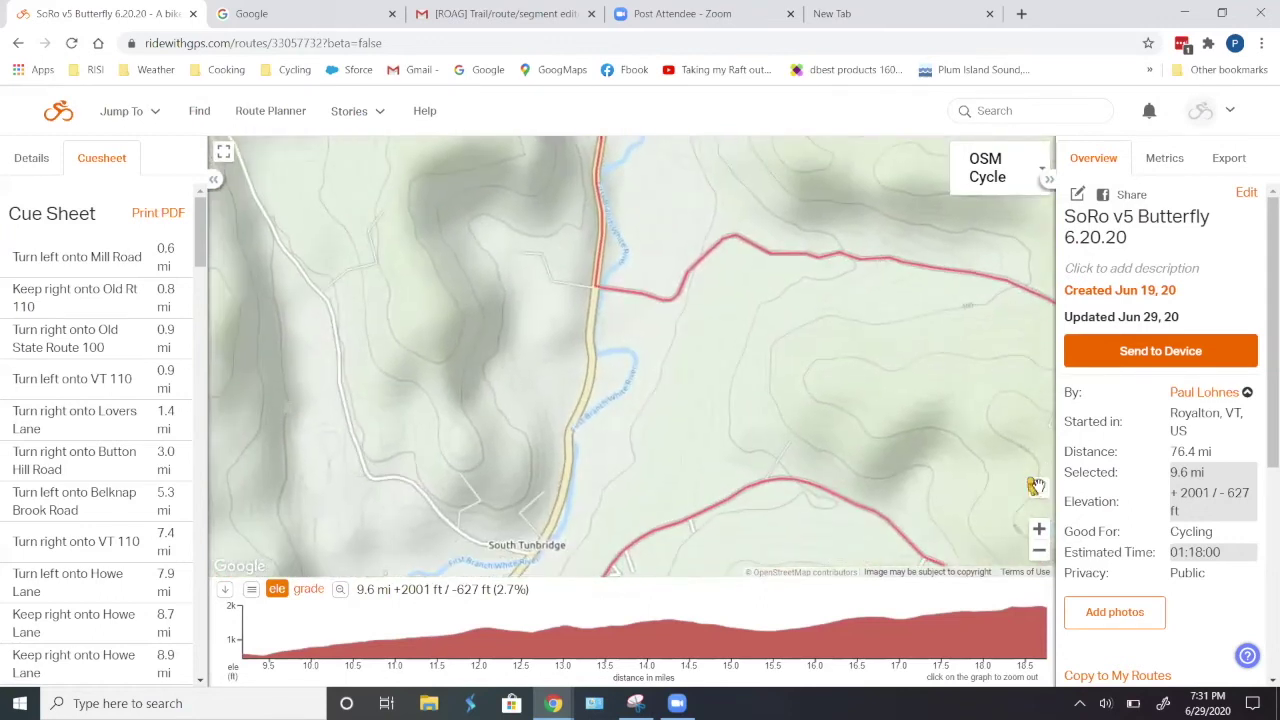
{"action": "left_click_drag", "start_coordinate": [1031, 488], "coordinate": [572, 295]}
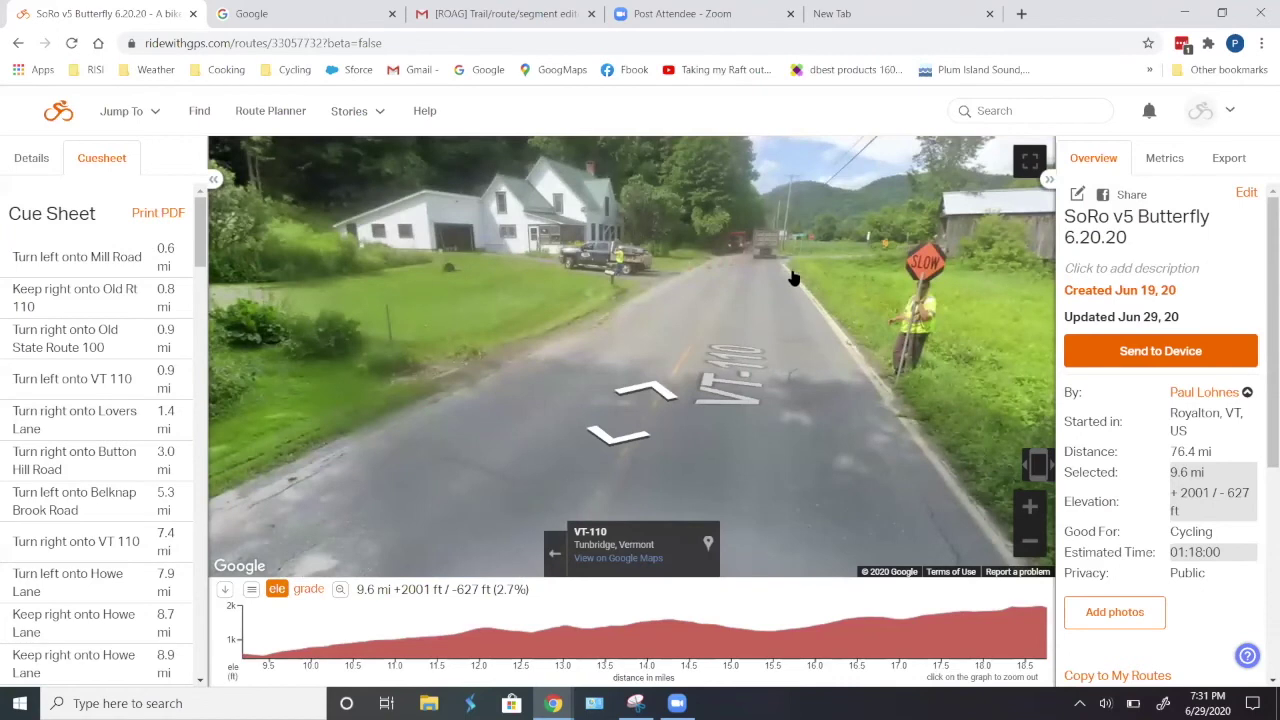
{"action": "left_click", "coordinate": [793, 277]}
{"action": "left_click", "coordinate": [928, 414]}
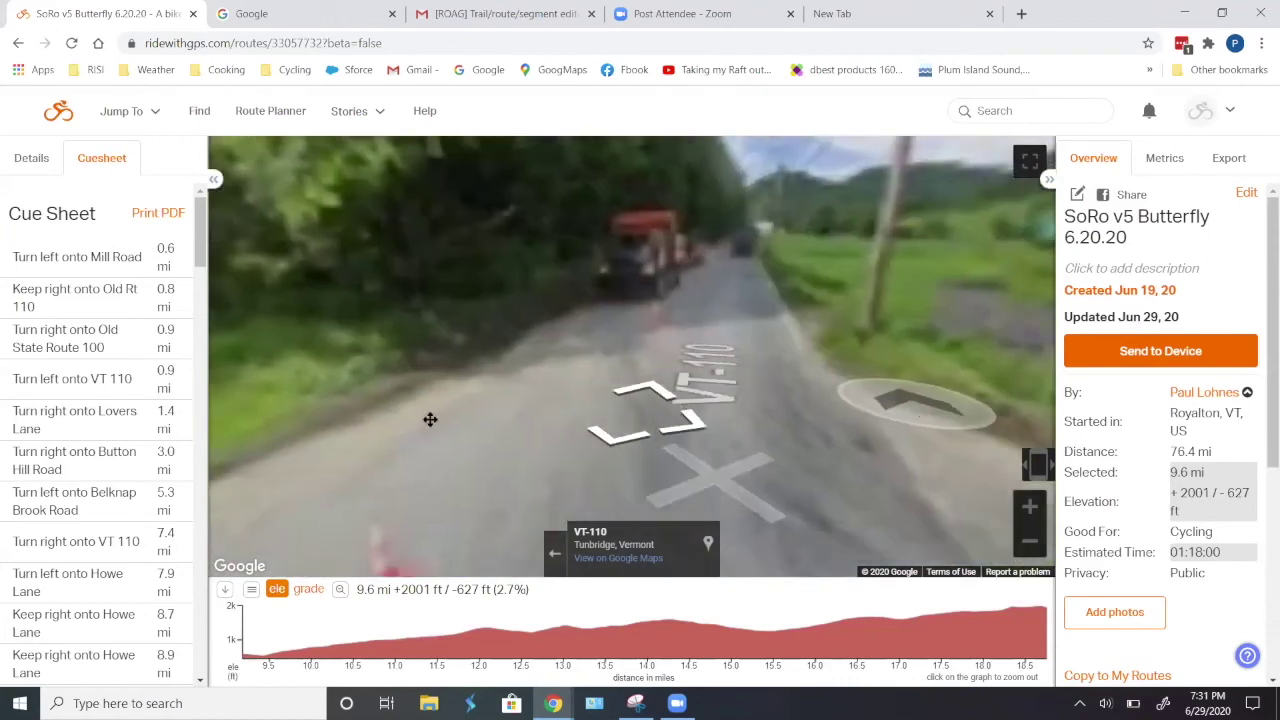
{"action": "left_click", "coordinate": [948, 362]}
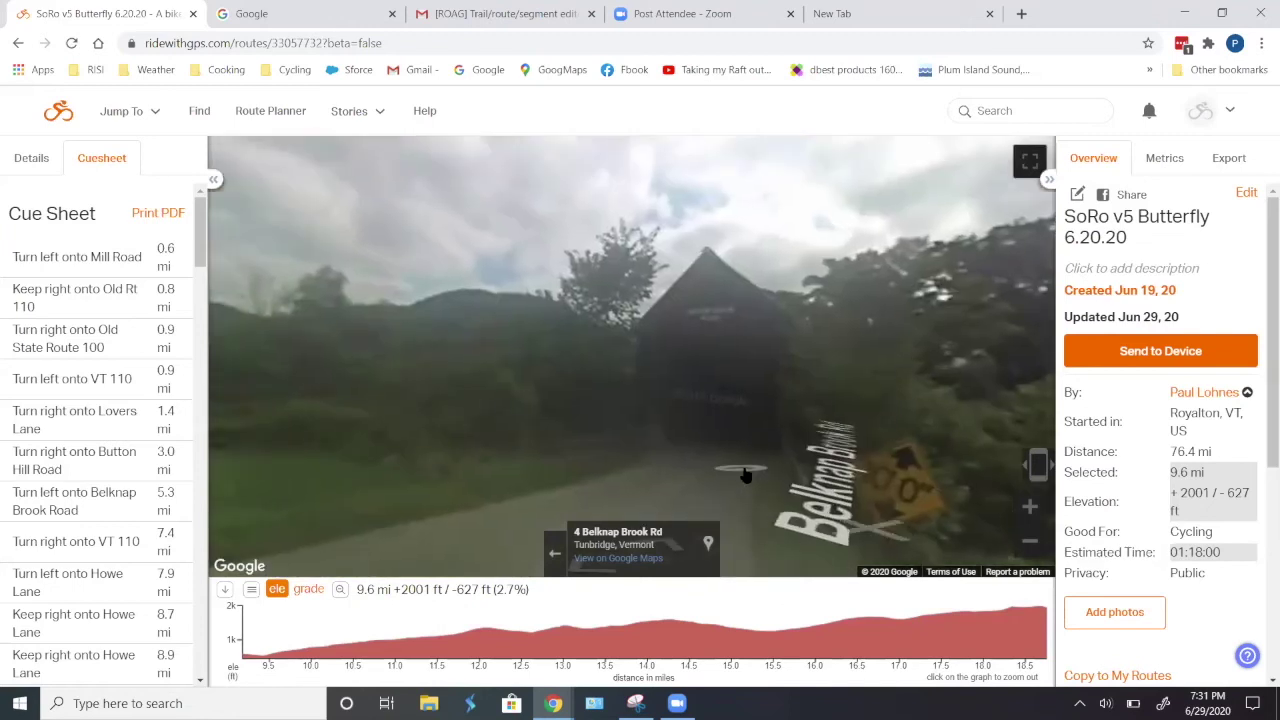
{"action": "left_click", "coordinate": [553, 549]}
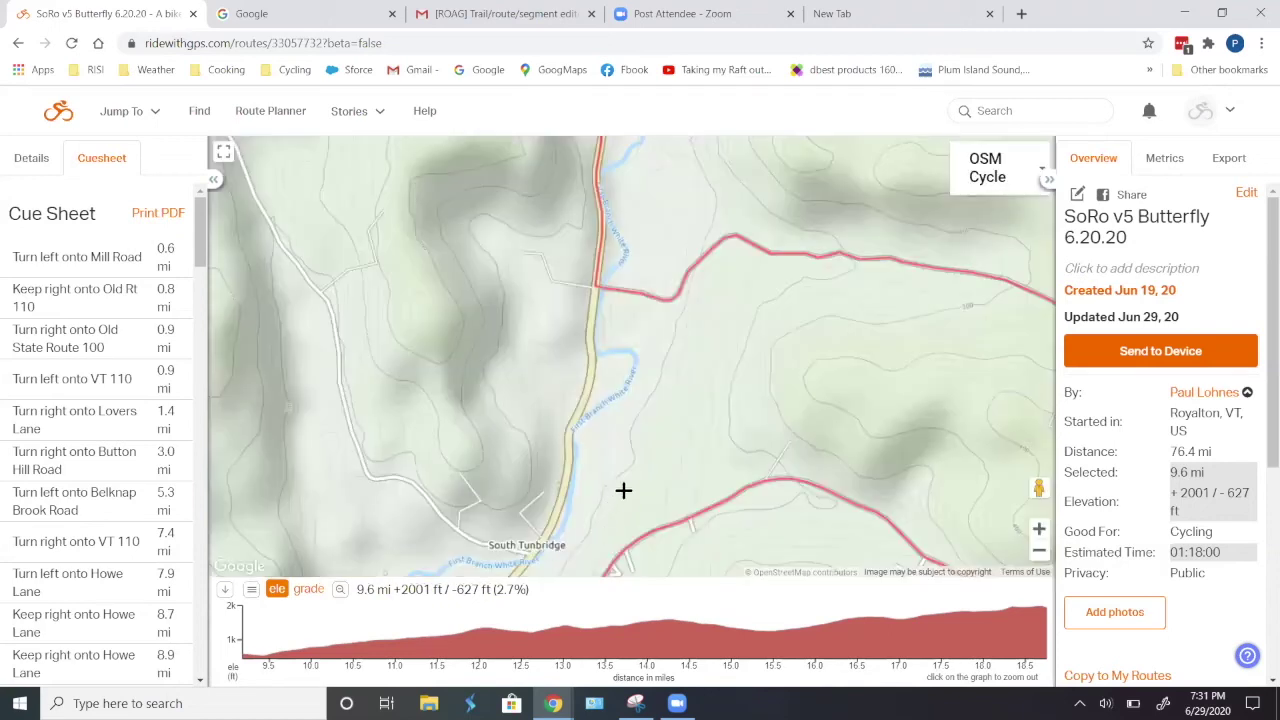
Switch the base map to the Map layer and restore OSM Cycle.
{"action": "scroll", "coordinate": [806, 415], "scroll_direction": "down", "scroll_amount": 1}
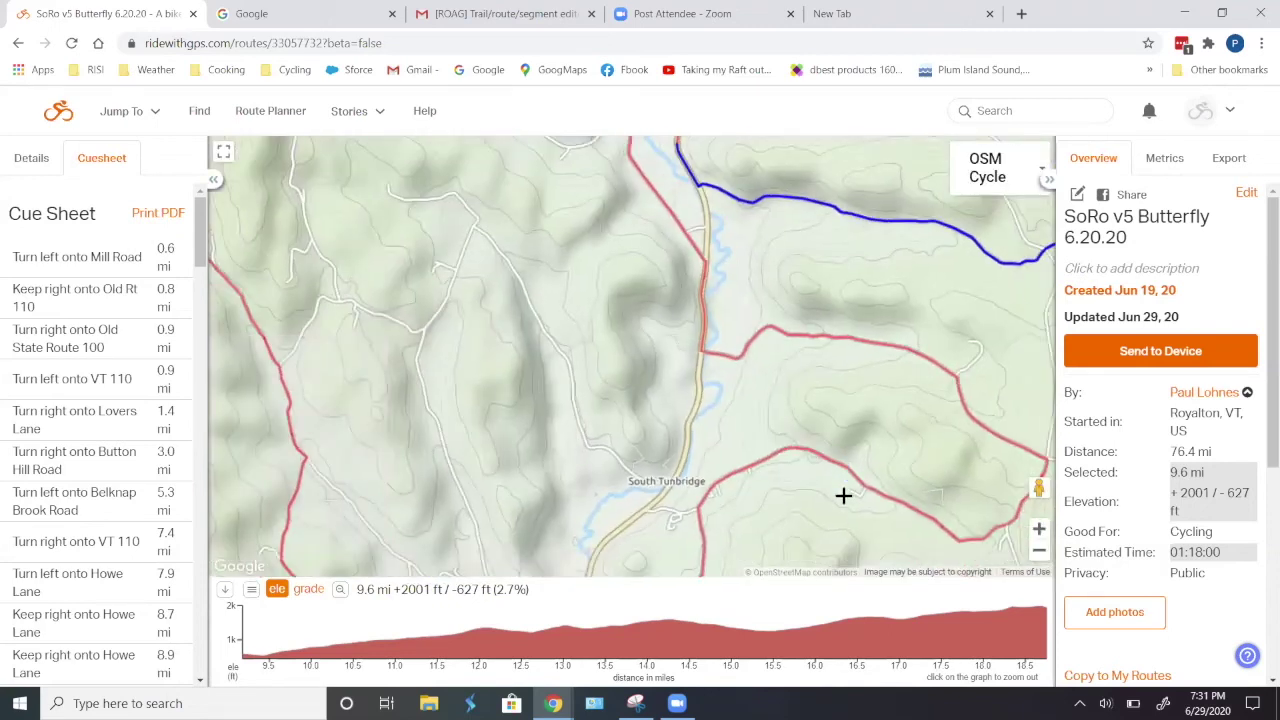
{"action": "scroll", "coordinate": [843, 494], "scroll_direction": "down", "scroll_amount": 1}
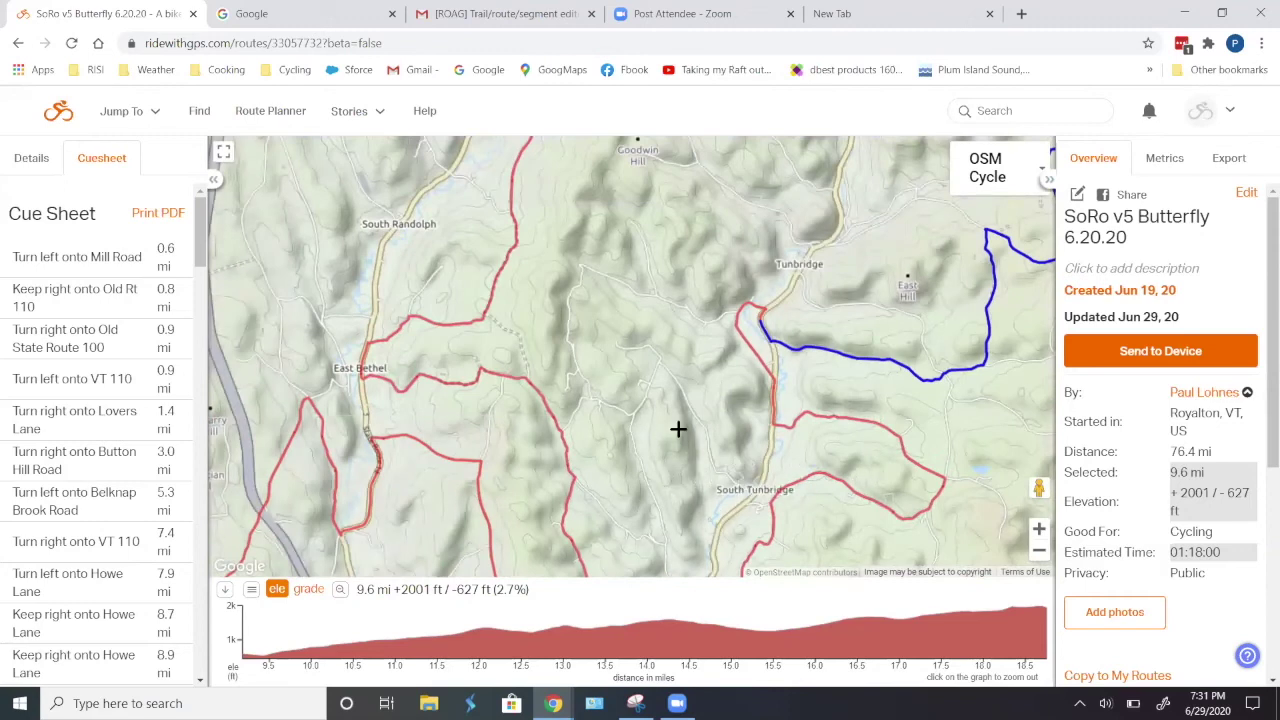
{"action": "left_click", "coordinate": [978, 206]}
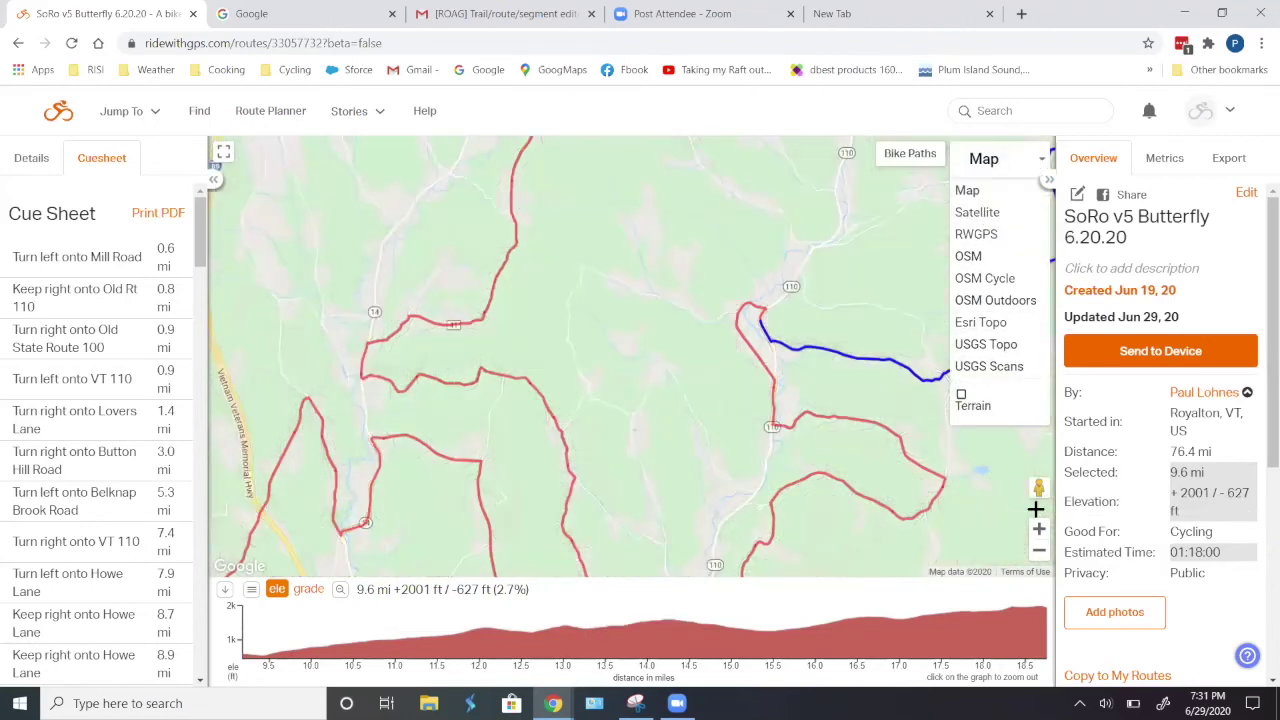
{"action": "mouse_move", "coordinate": [1030, 487]}
{"action": "left_mouse_down"}
{"action": "mouse_move", "coordinate": [831, 468]}
{"action": "mouse_move", "coordinate": [937, 438]}
{"action": "mouse_move", "coordinate": [1039, 462]}
{"action": "mouse_move", "coordinate": [1019, 474]}
{"action": "left_mouse_up"}
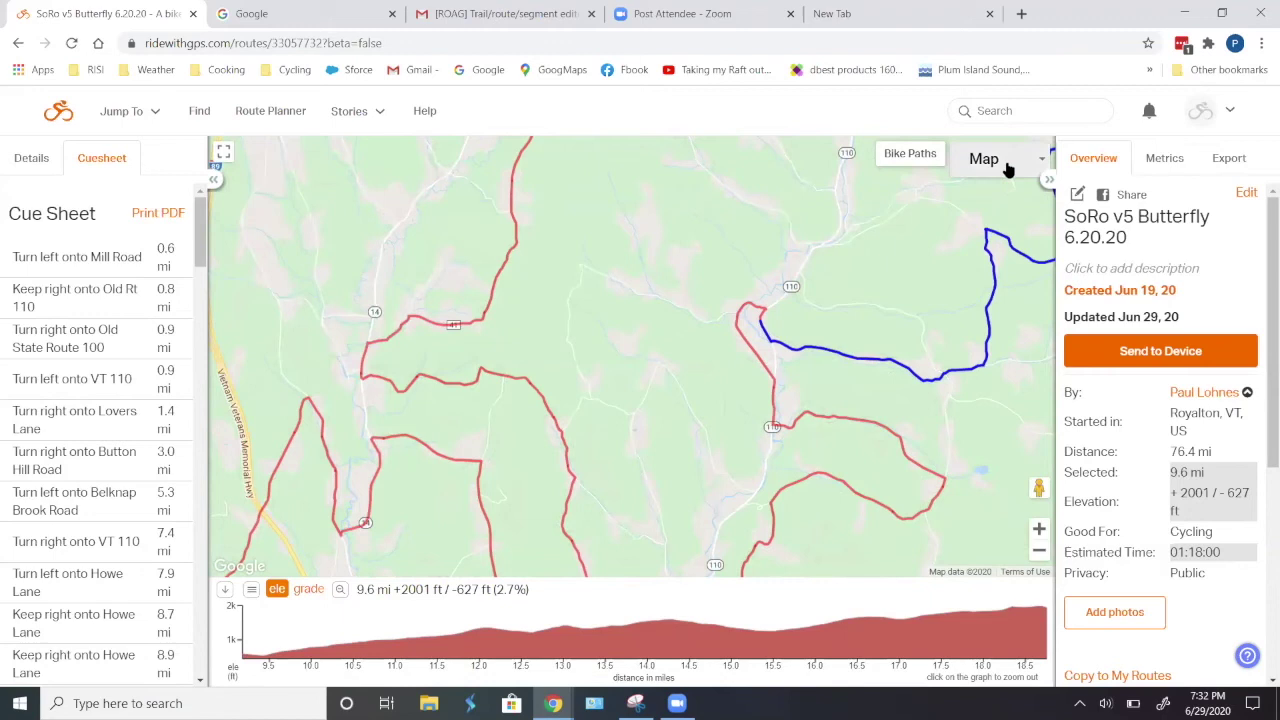
{"action": "mouse_move", "coordinate": [995, 160]}
{"action": "left_click", "coordinate": [998, 280]}
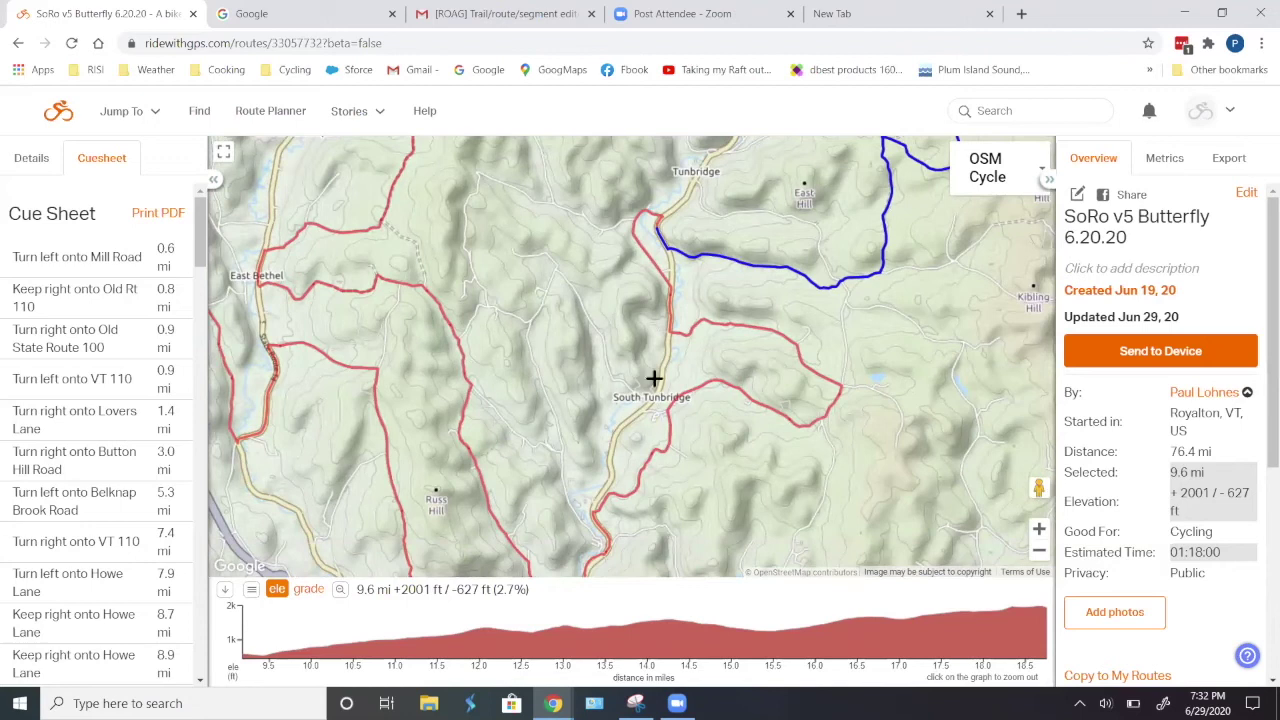
{"action": "scroll", "coordinate": [651, 377], "scroll_direction": "up", "scroll_amount": 1}
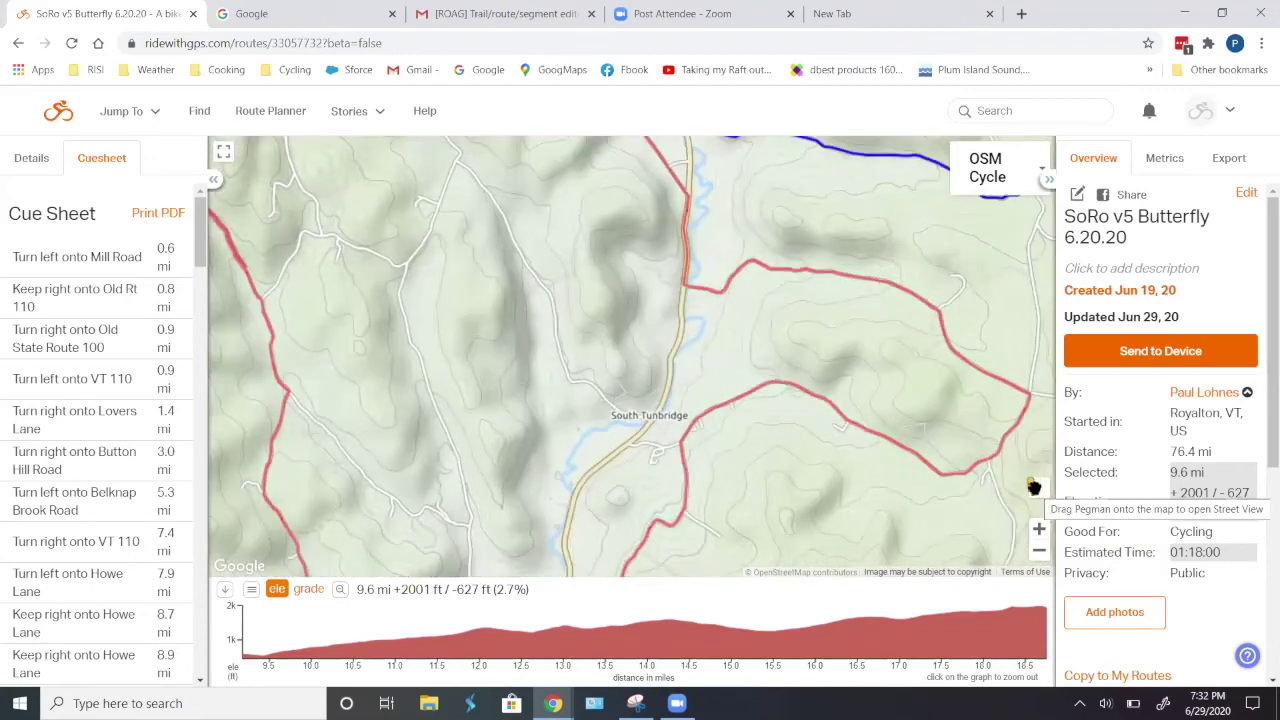
{"action": "scroll", "coordinate": [810, 509], "scroll_direction": "down", "scroll_amount": 1}
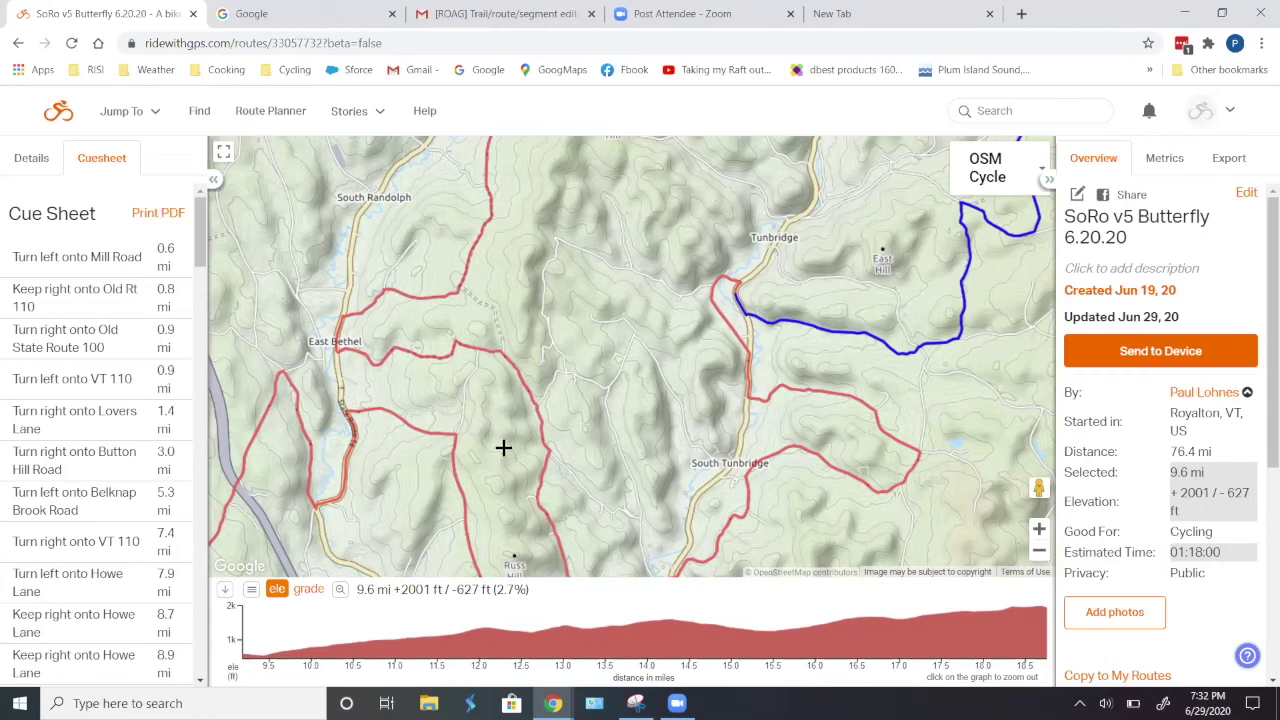
{"action": "scroll", "coordinate": [660, 310], "scroll_direction": "down", "scroll_amount": 2}
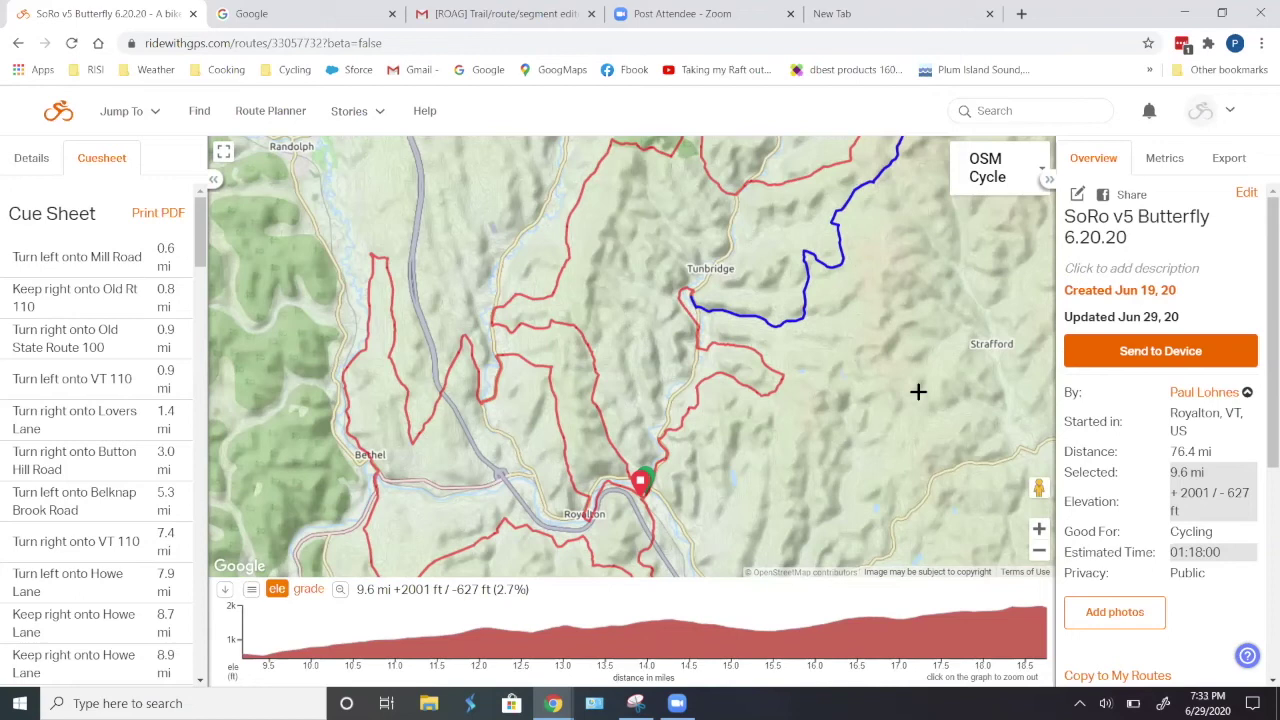
{"action": "left_click_drag", "start_coordinate": [914, 340], "coordinate": [703, 457]}
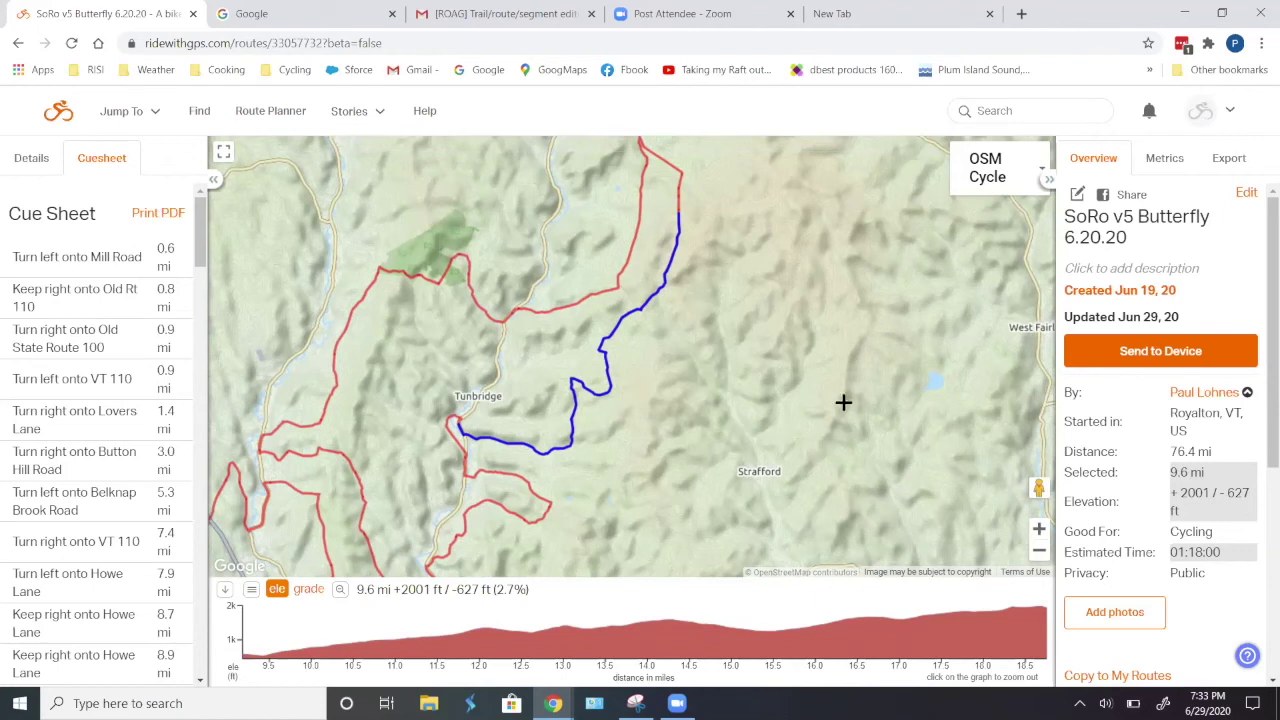
Switch the base map from OSM Cycle to the Map layer over the mountains around Lincoln, east of the route.
{"action": "scroll", "coordinate": [877, 397], "scroll_direction": "down", "scroll_amount": 3}
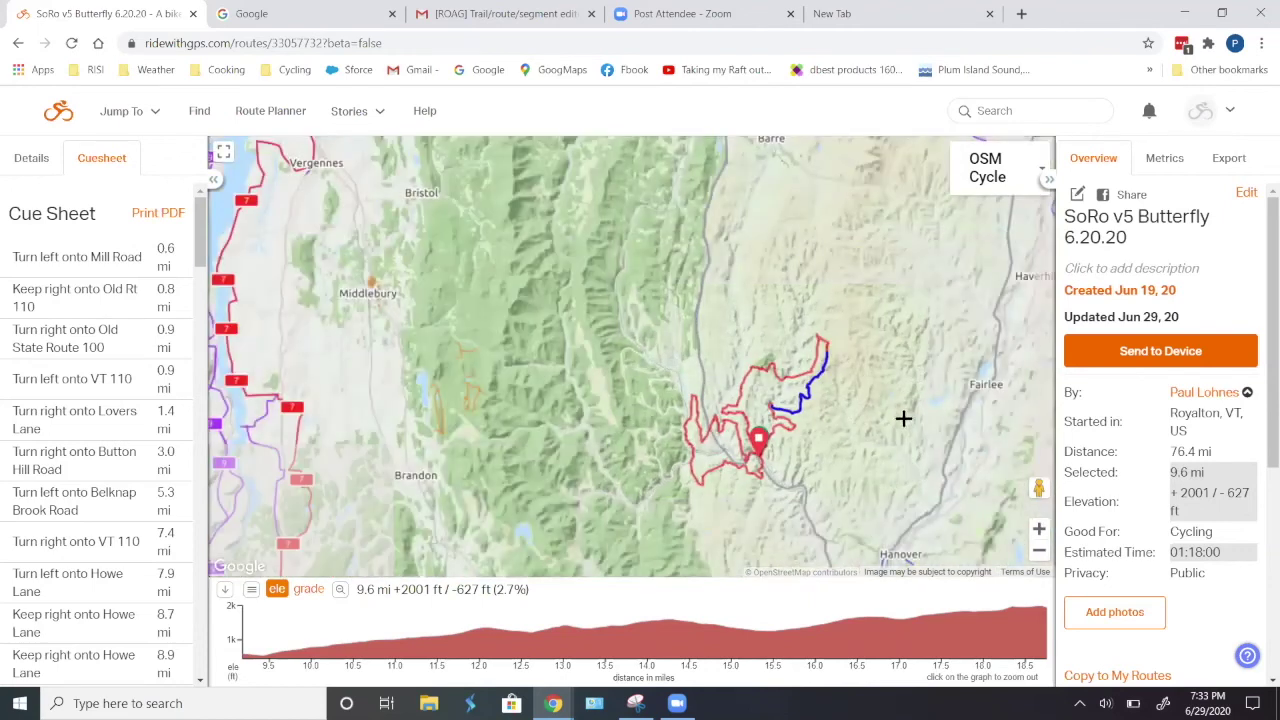
{"action": "scroll", "coordinate": [850, 418], "scroll_direction": "up", "scroll_amount": 2}
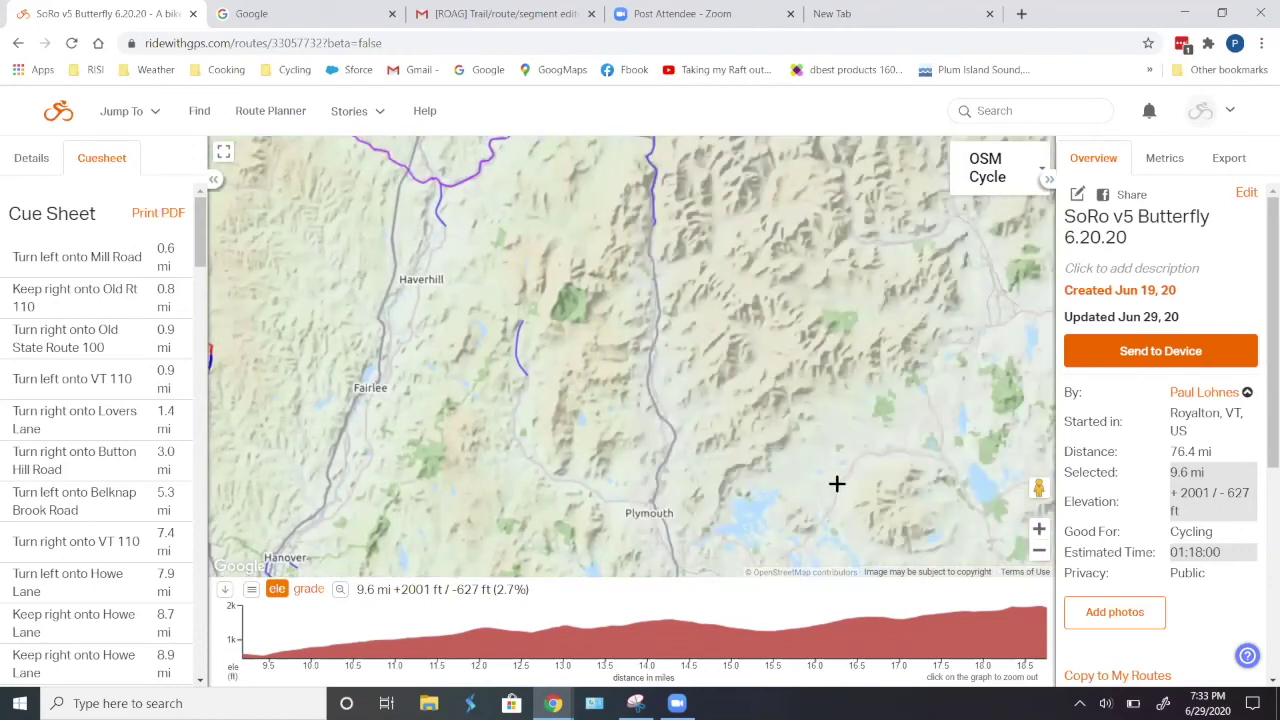
{"action": "scroll", "coordinate": [819, 401], "scroll_direction": "up", "scroll_amount": 2}
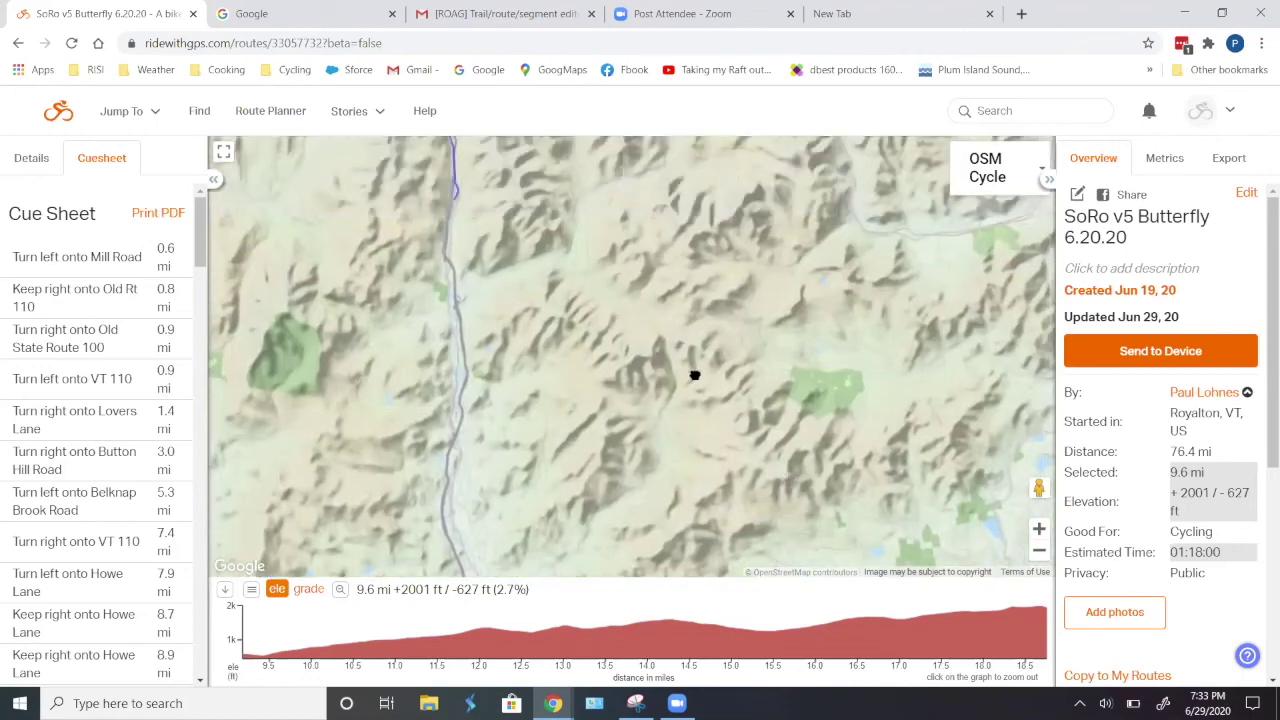
{"action": "left_click_drag", "start_coordinate": [694, 374], "coordinate": [784, 464]}
{"action": "left_click", "coordinate": [1013, 172]}
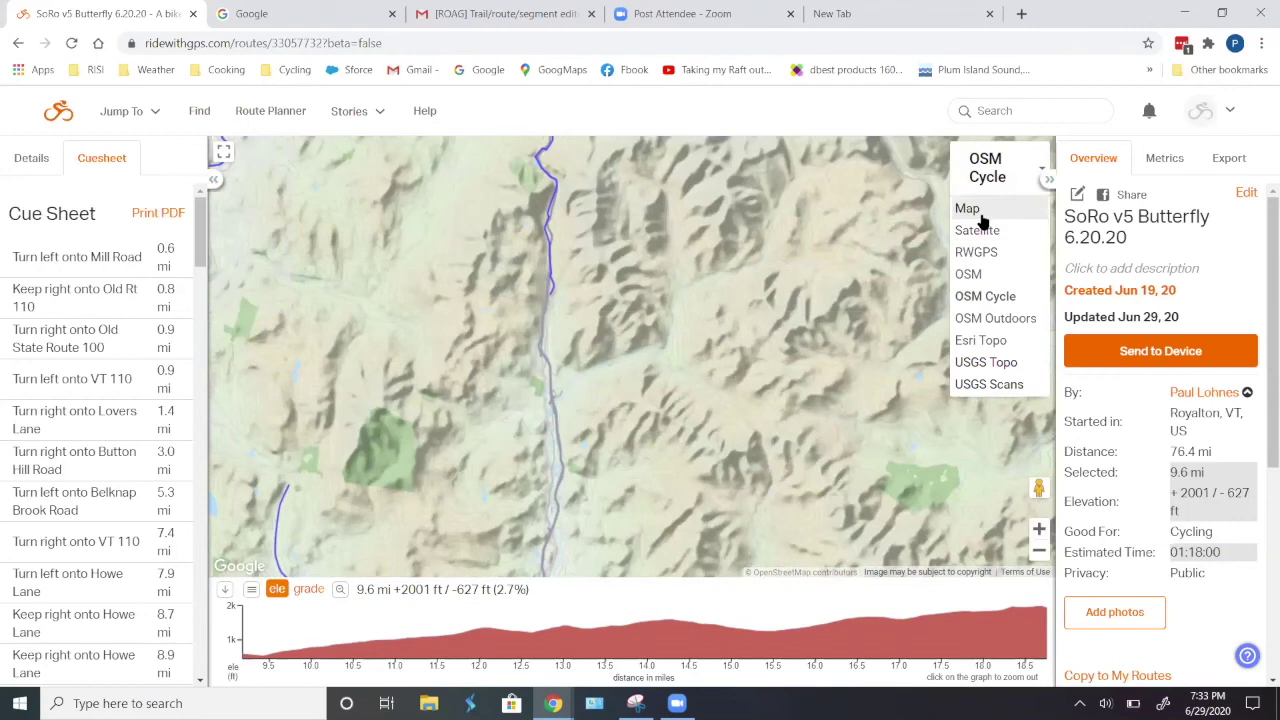
{"action": "left_click", "coordinate": [986, 210]}
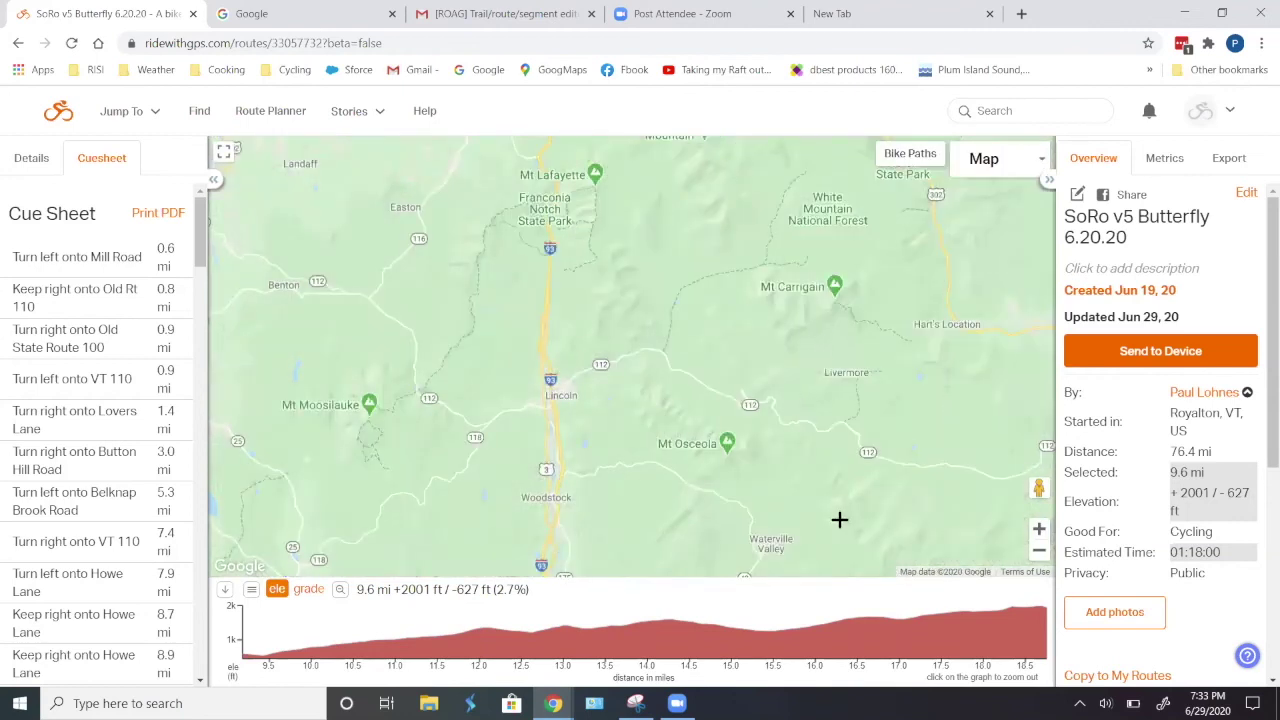
Find the mountains east of Moultonborough and turn on terrain shading for the Map layer.
{"action": "left_click_drag", "start_coordinate": [837, 517], "coordinate": [560, 209]}
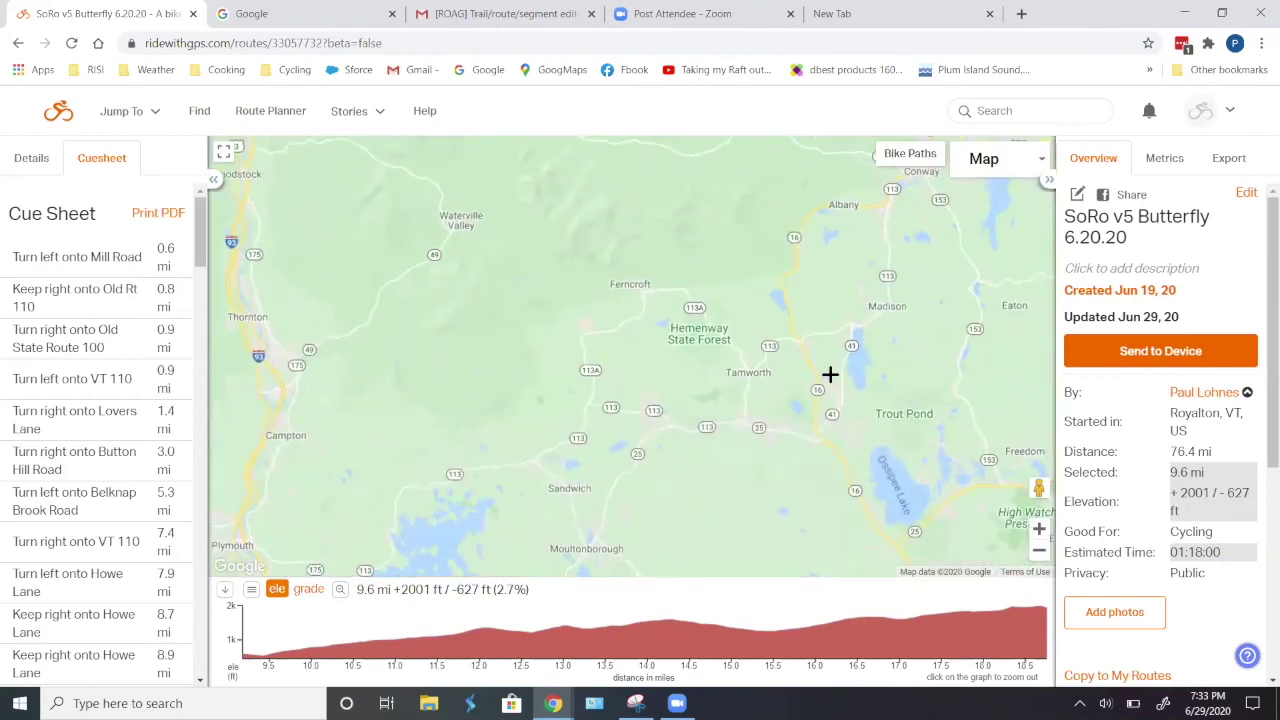
{"action": "left_click_drag", "start_coordinate": [765, 421], "coordinate": [791, 374]}
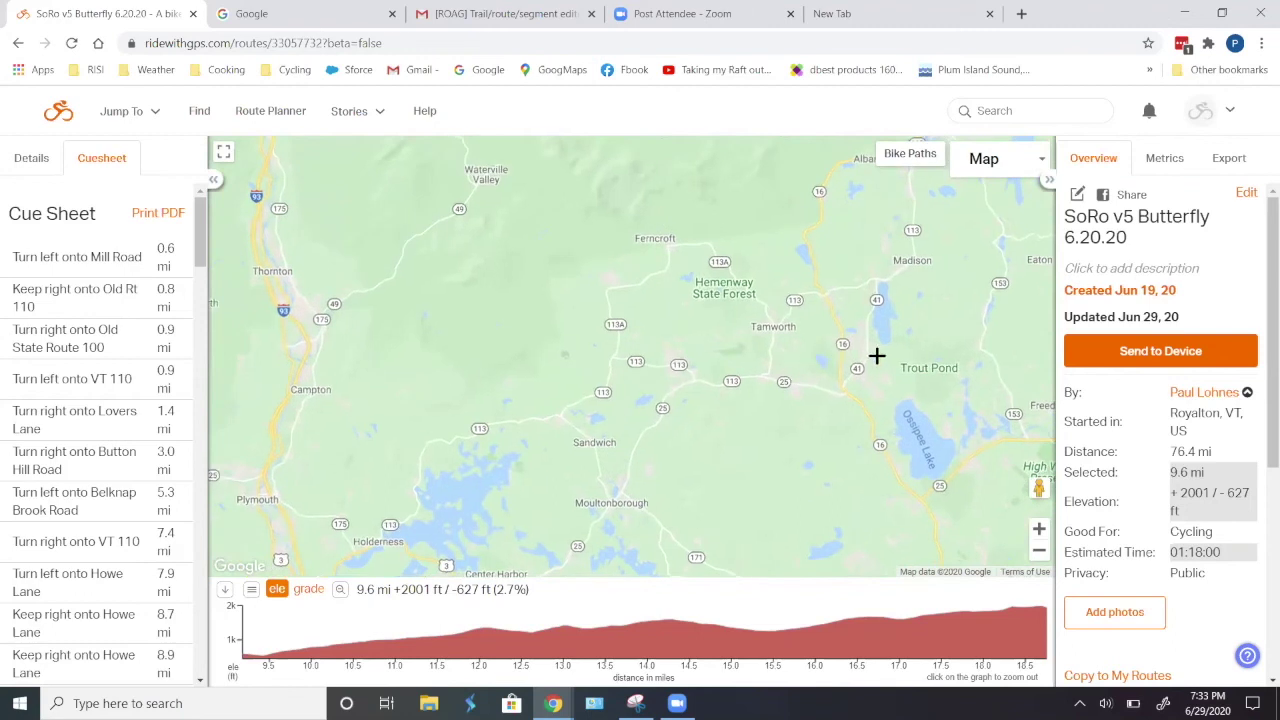
{"action": "left_click_drag", "start_coordinate": [680, 357], "coordinate": [626, 366]}
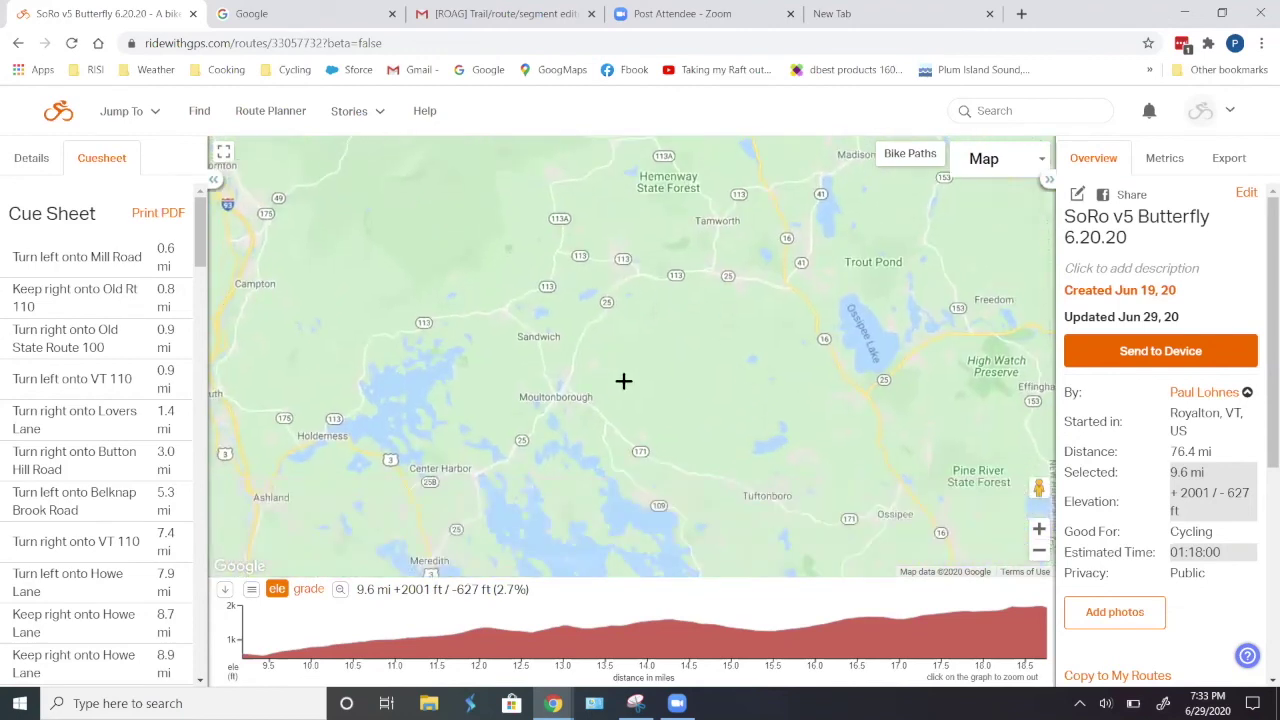
{"action": "scroll", "coordinate": [697, 370], "scroll_direction": "up", "scroll_amount": 4}
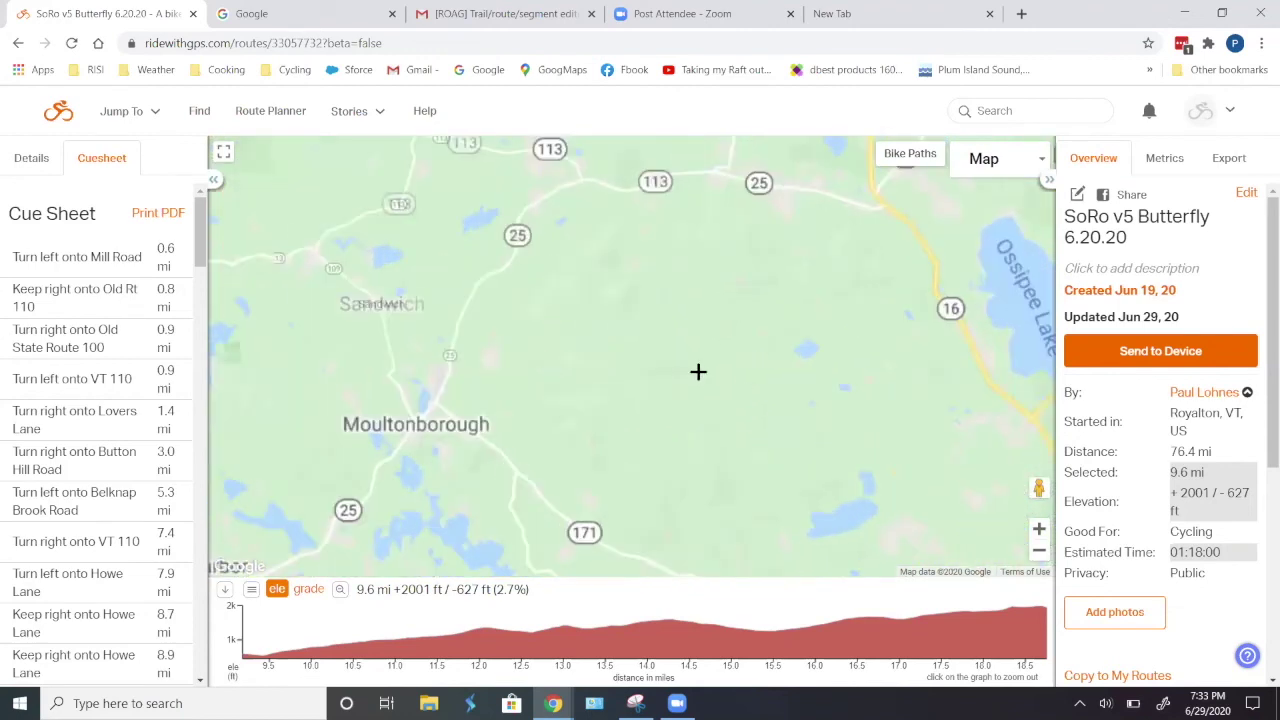
{"action": "left_click", "coordinate": [1030, 160]}
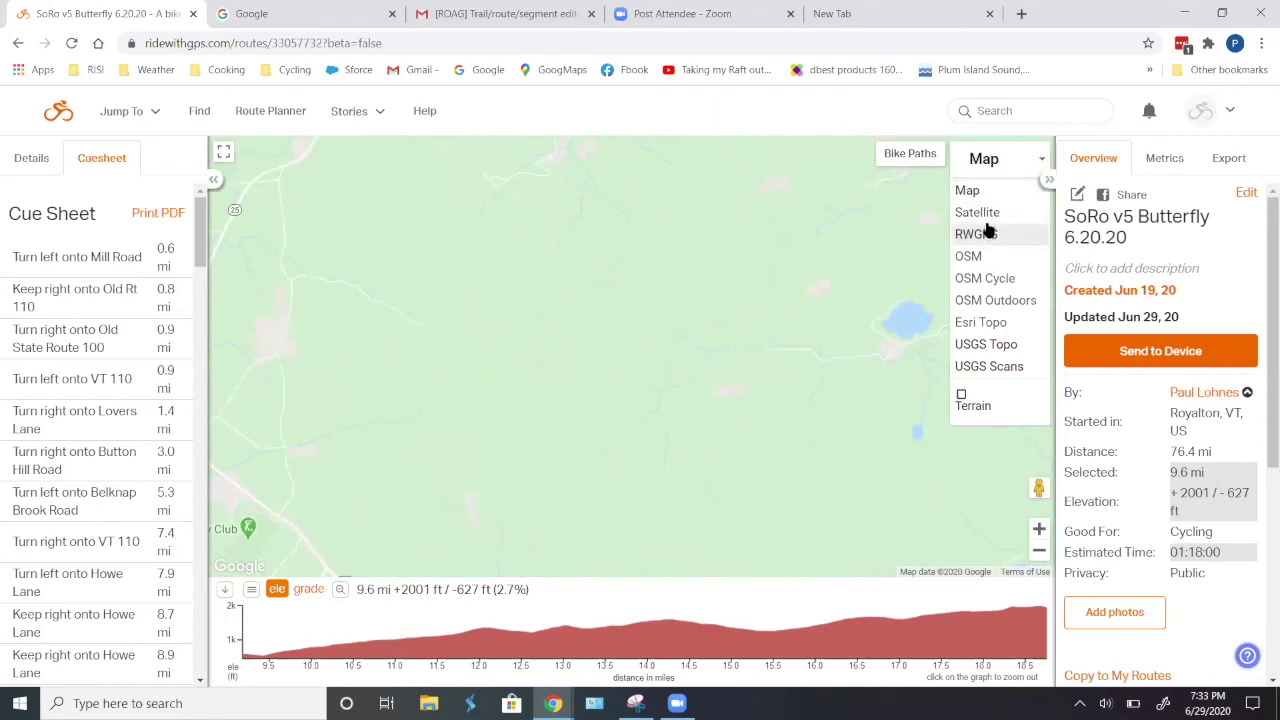
{"action": "left_click", "coordinate": [961, 396]}
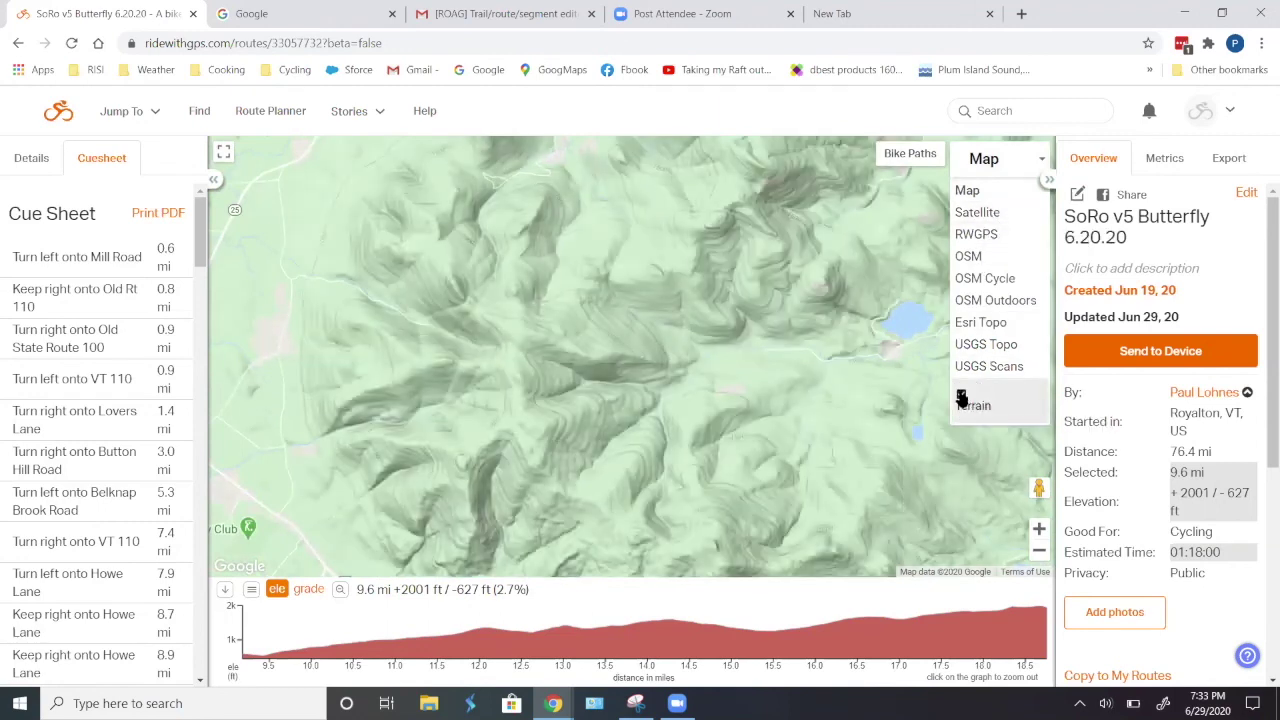
Switch the base map to OSM Cycle and examine the trails around Turtleback Mountain and Mount Shaw.
{"action": "left_click", "coordinate": [988, 279]}
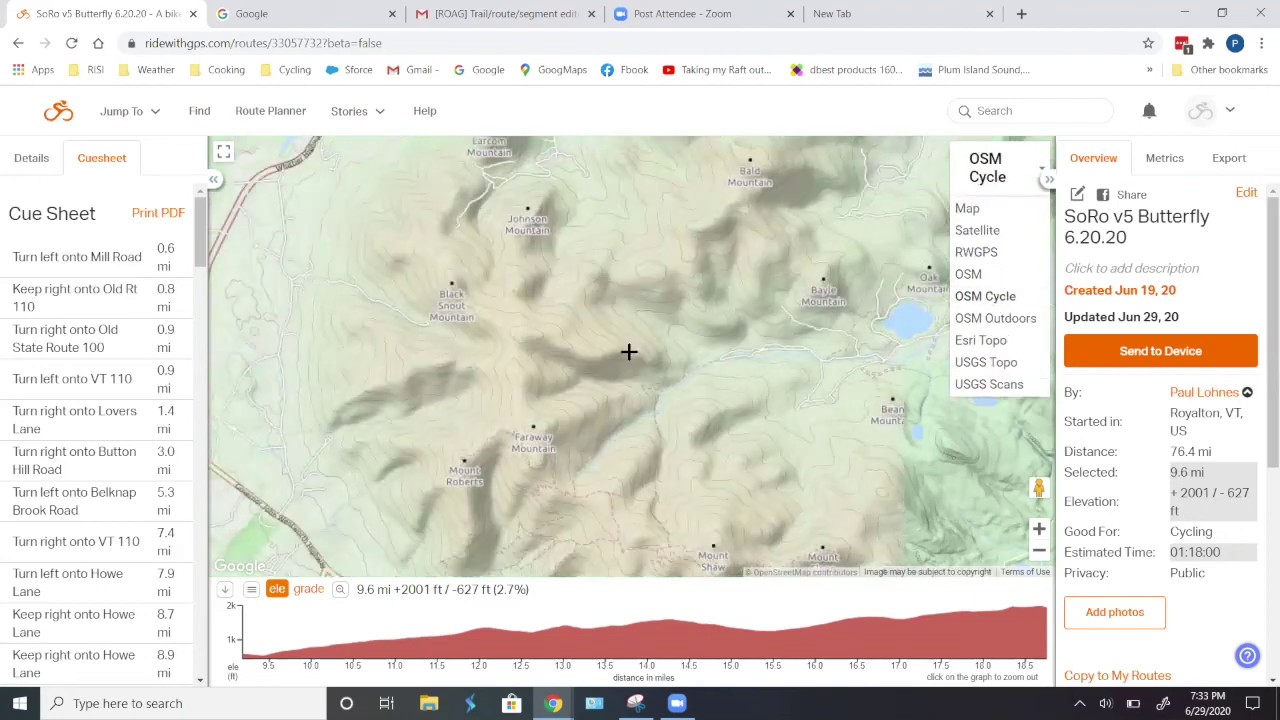
{"action": "left_click_drag", "start_coordinate": [478, 354], "coordinate": [515, 478]}
{"action": "left_click_drag", "start_coordinate": [697, 323], "coordinate": [661, 211]}
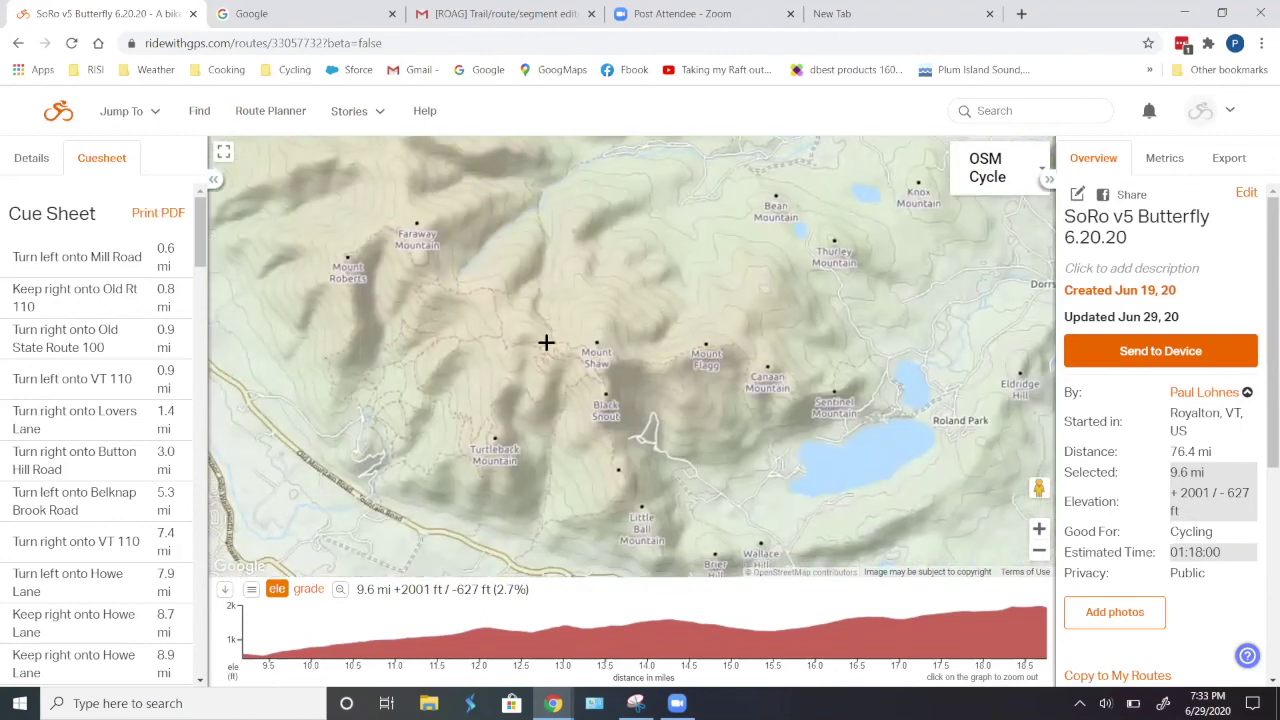
{"action": "double_click", "coordinate": [490, 402]}
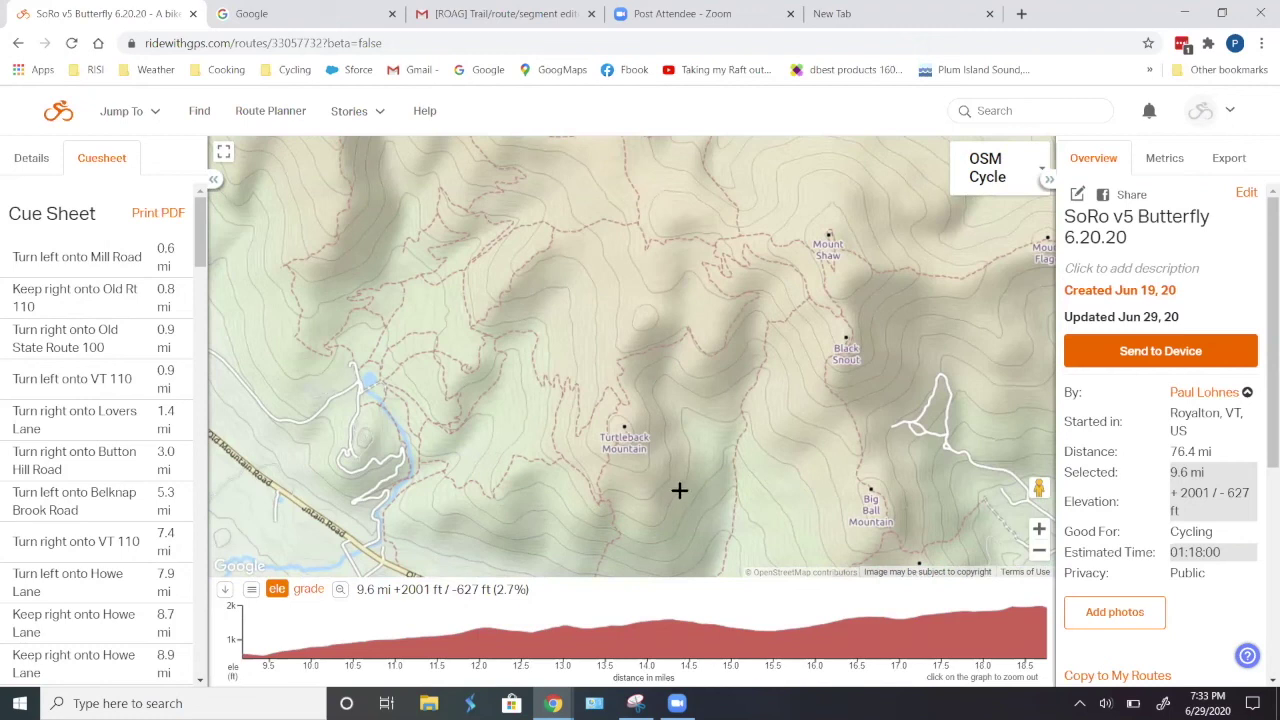
{"action": "left_click_drag", "start_coordinate": [679, 490], "coordinate": [691, 434]}
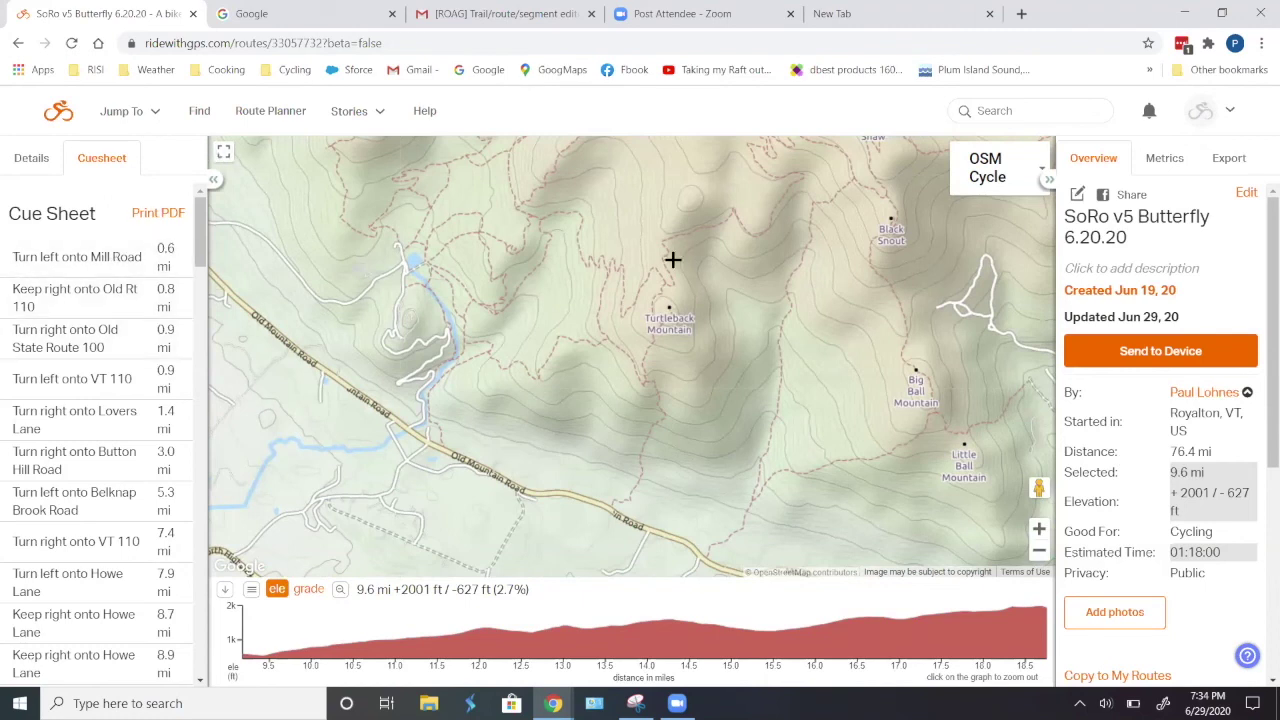
Open the SoRo v5 Butterfly route for editing and clear the whole map to start an empty route.
{"action": "left_click", "coordinate": [1246, 193]}
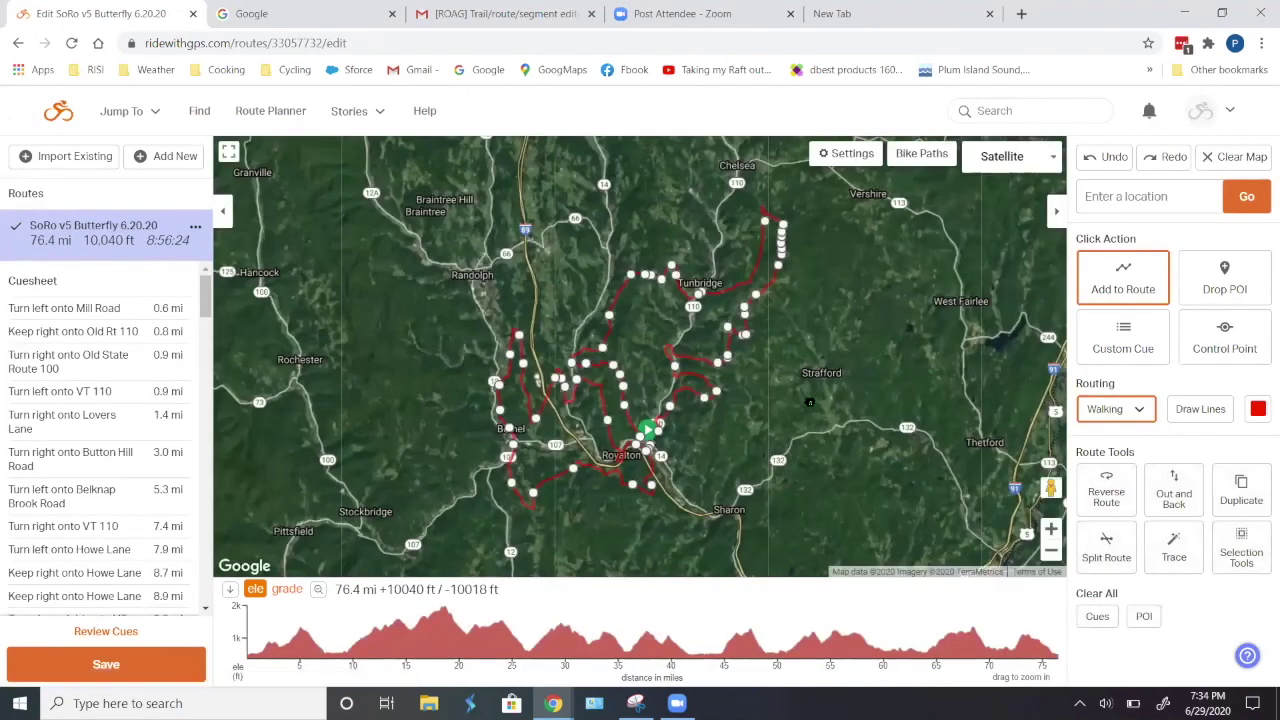
{"action": "left_click_drag", "start_coordinate": [810, 402], "coordinate": [510, 512]}
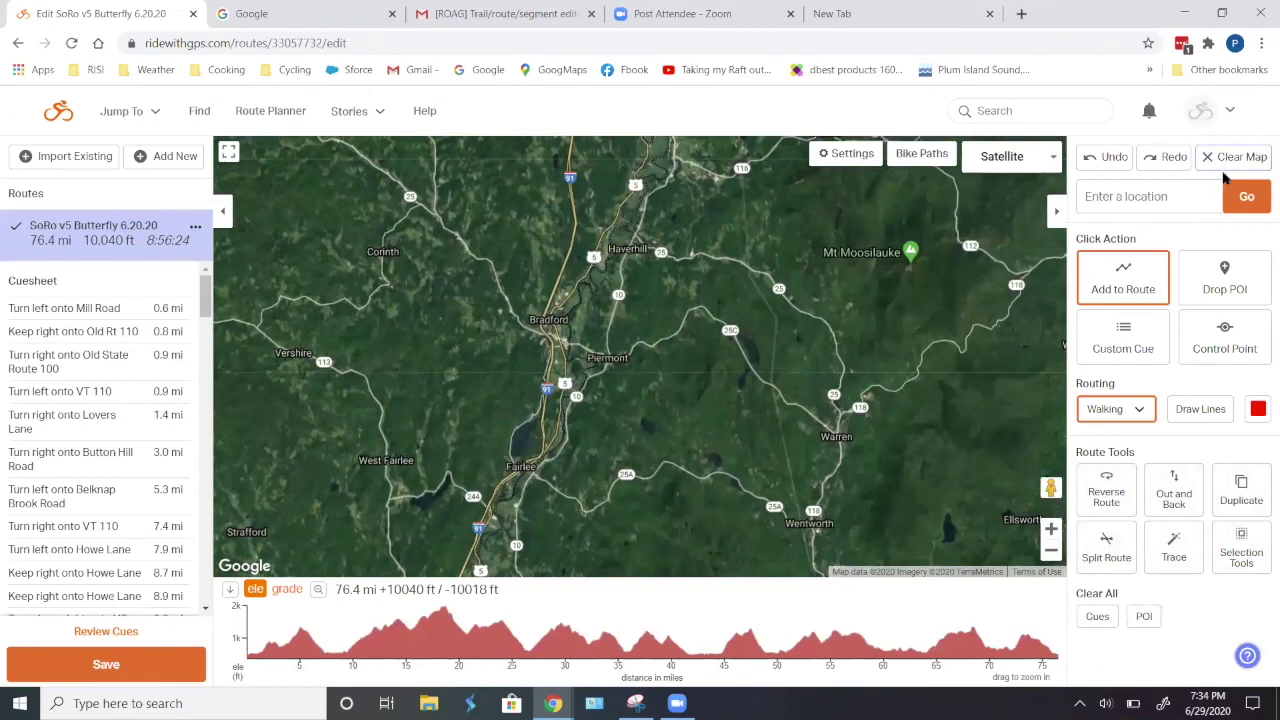
{"action": "left_click", "coordinate": [1240, 157]}
{"action": "left_click", "coordinate": [783, 252]}
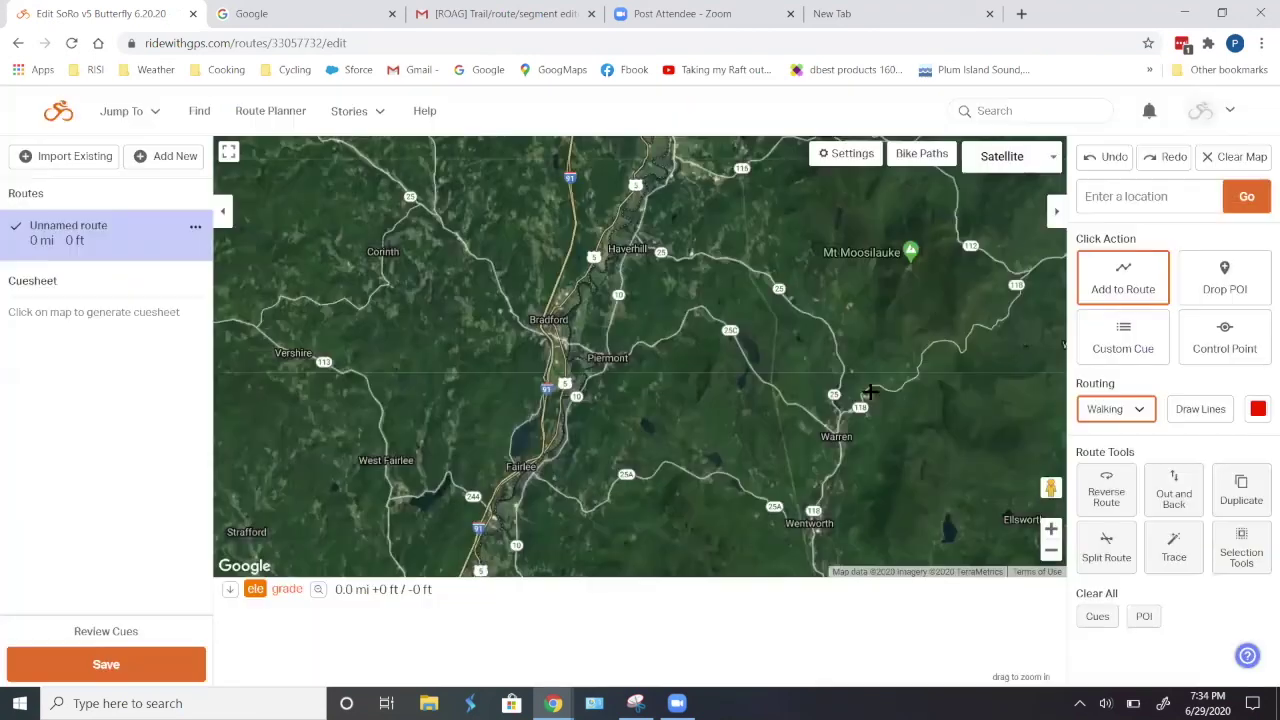
Set the planner's base map to OSM Cycle and locate the trails around Turtleback Mountain, east of Holderness.
{"action": "left_click_drag", "start_coordinate": [948, 400], "coordinate": [682, 410]}
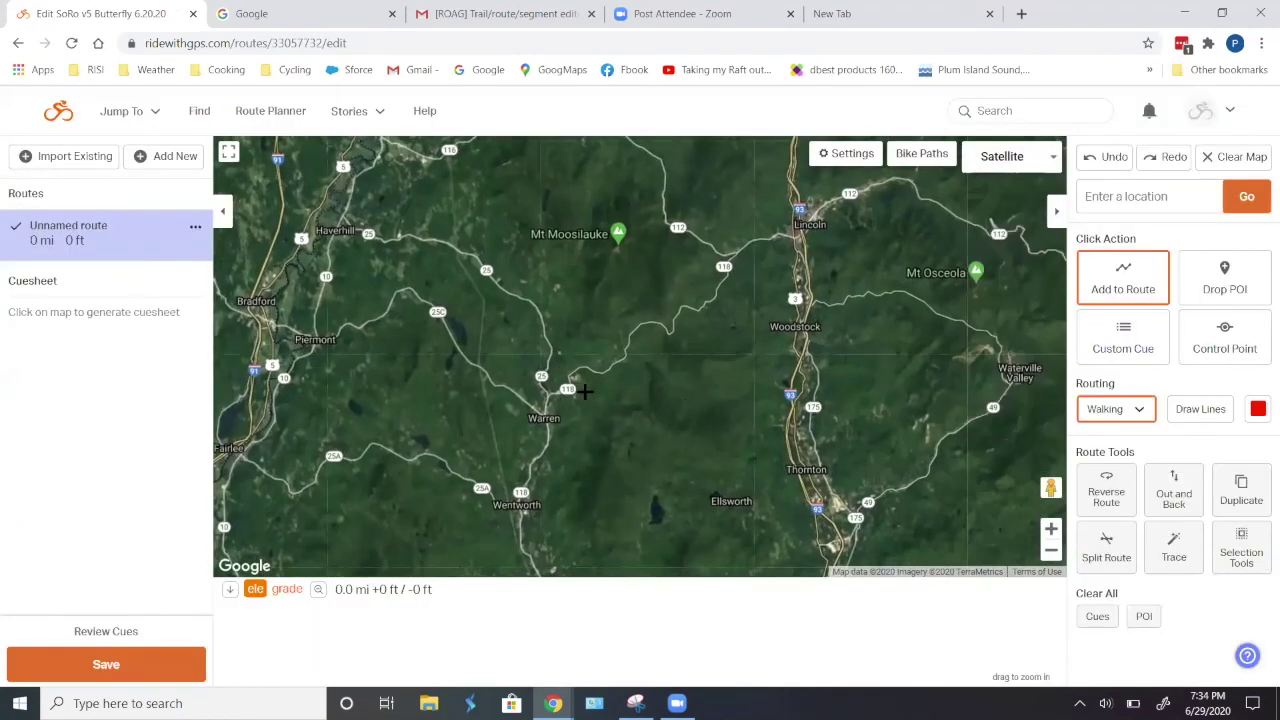
{"action": "left_click_drag", "start_coordinate": [784, 392], "coordinate": [988, 230]}
{"action": "left_click", "coordinate": [1030, 168]}
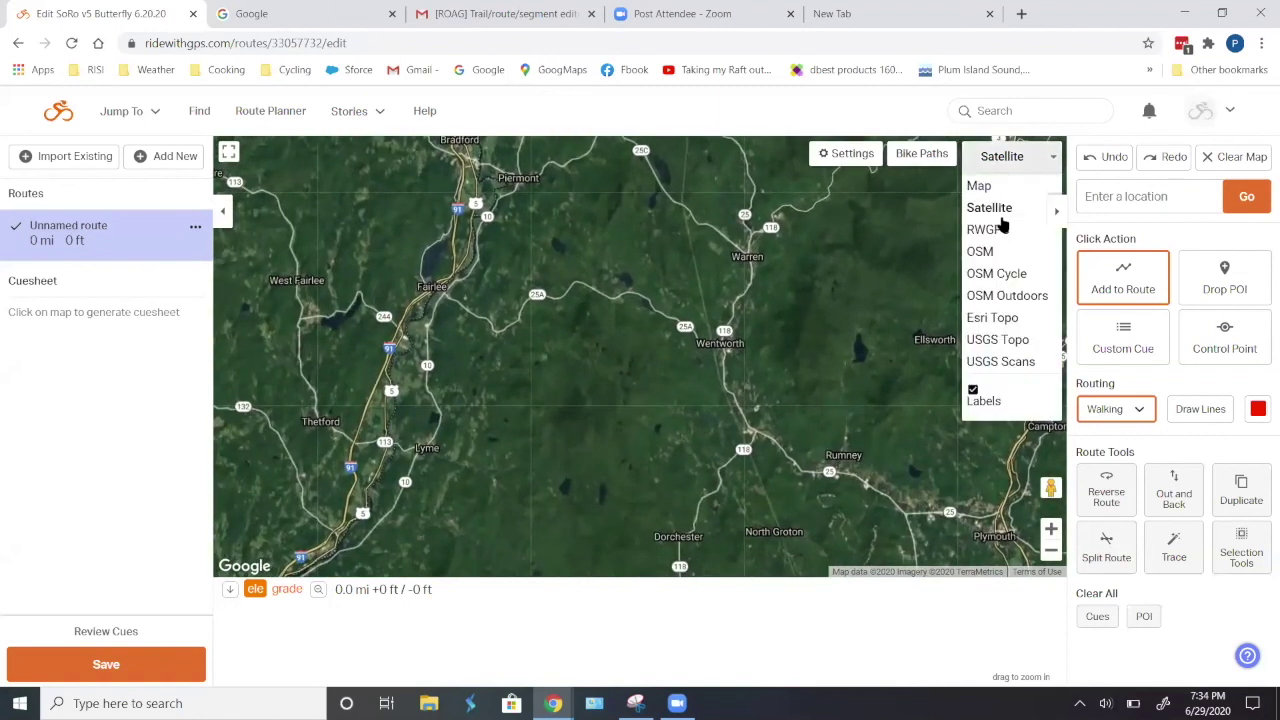
{"action": "left_click", "coordinate": [993, 275]}
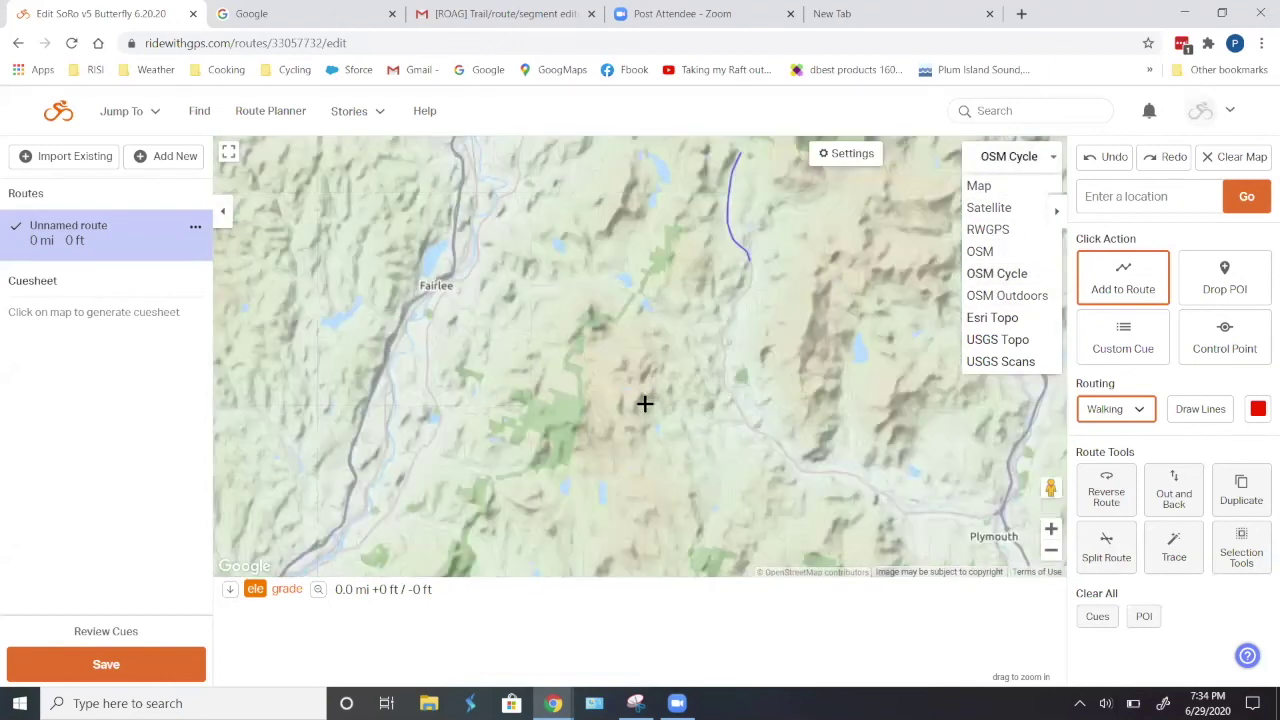
{"action": "left_click_drag", "start_coordinate": [970, 533], "coordinate": [620, 440]}
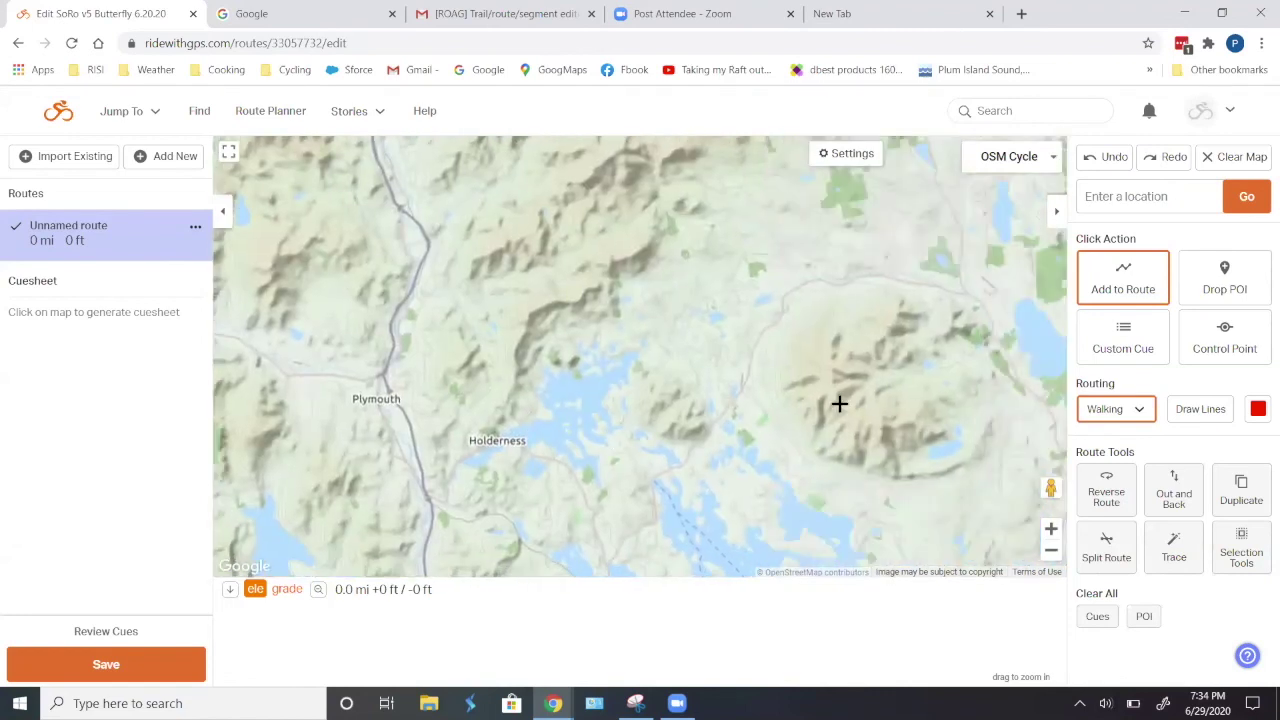
{"action": "left_click_drag", "start_coordinate": [840, 403], "coordinate": [706, 394]}
{"action": "scroll", "coordinate": [722, 412], "scroll_direction": "up", "scroll_amount": 4}
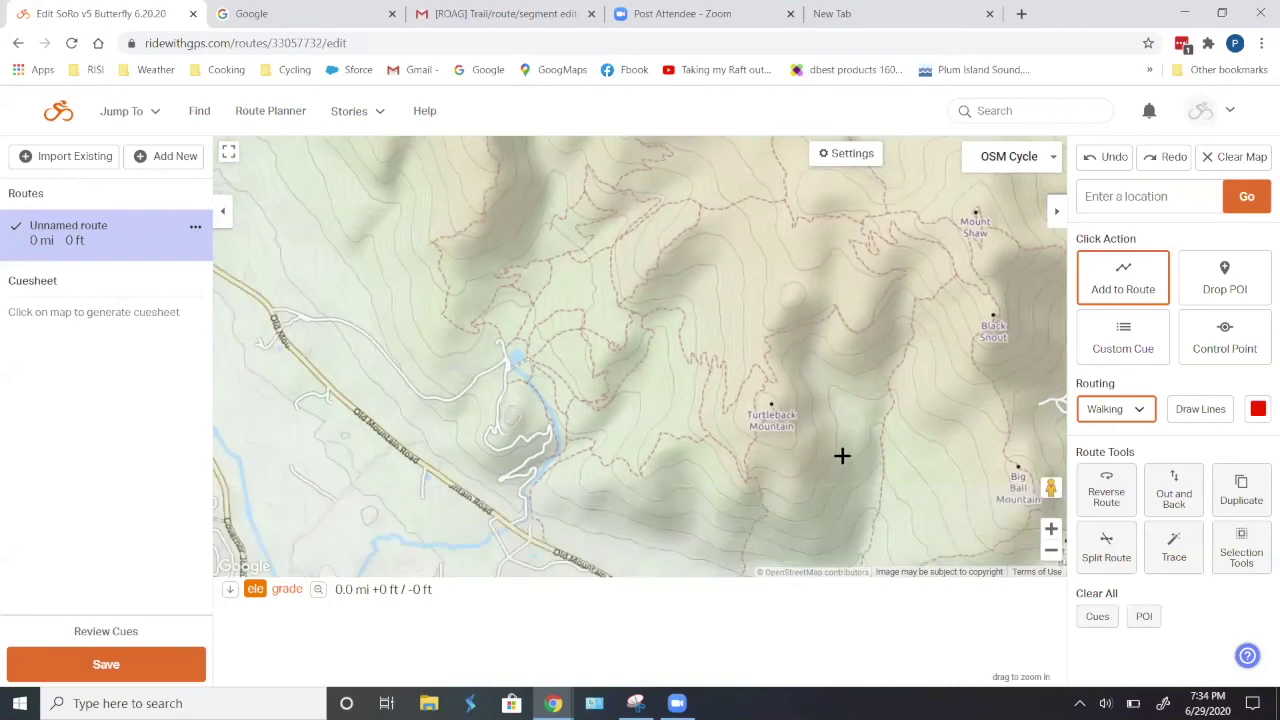
Plot a walking-routed trail route of about 4.3 mi from Old Mountain Road past Turtleback Mountain toward Mount Shaw.
{"action": "left_click", "coordinate": [551, 550]}
{"action": "left_click", "coordinate": [575, 455]}
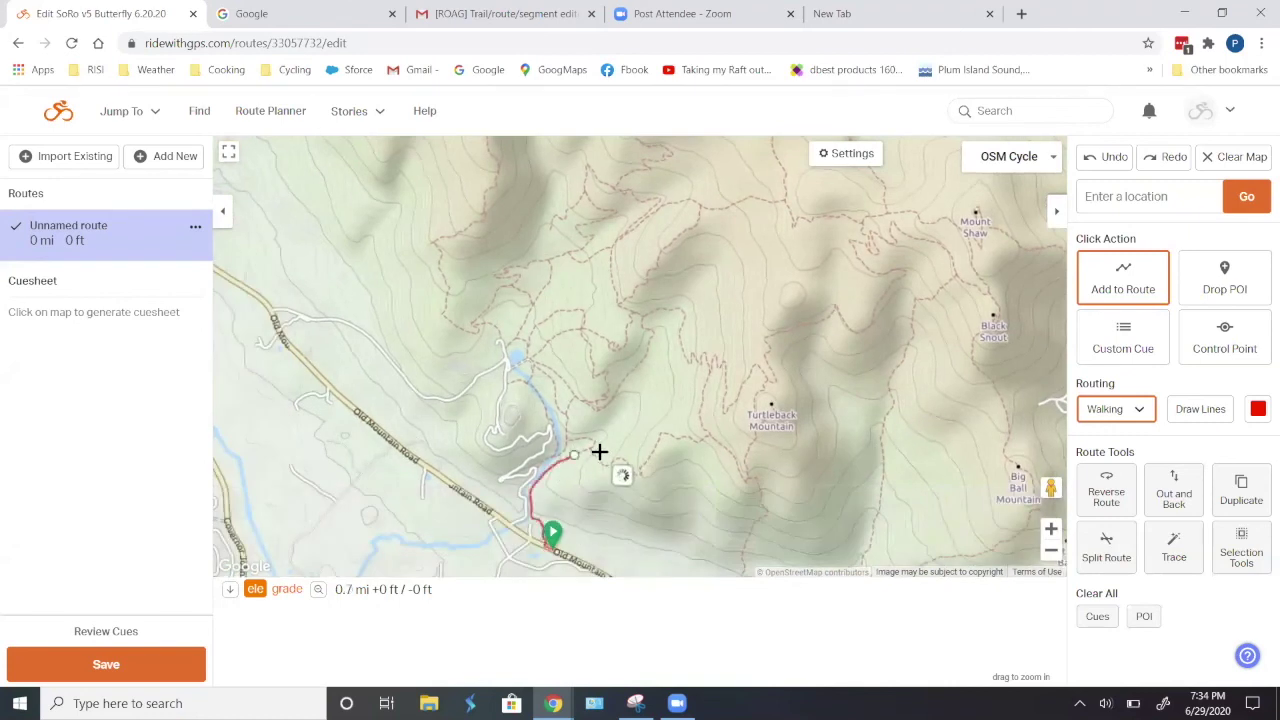
{"action": "left_click", "coordinate": [725, 368]}
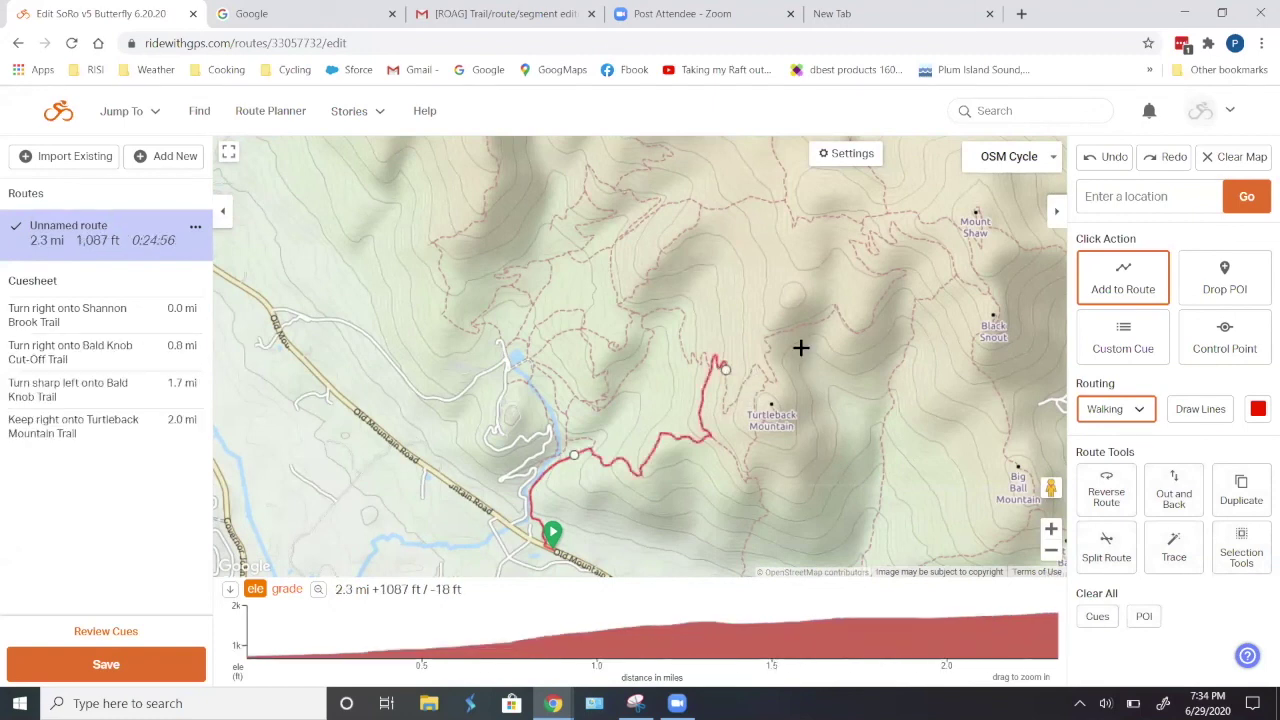
{"action": "left_click", "coordinate": [837, 307]}
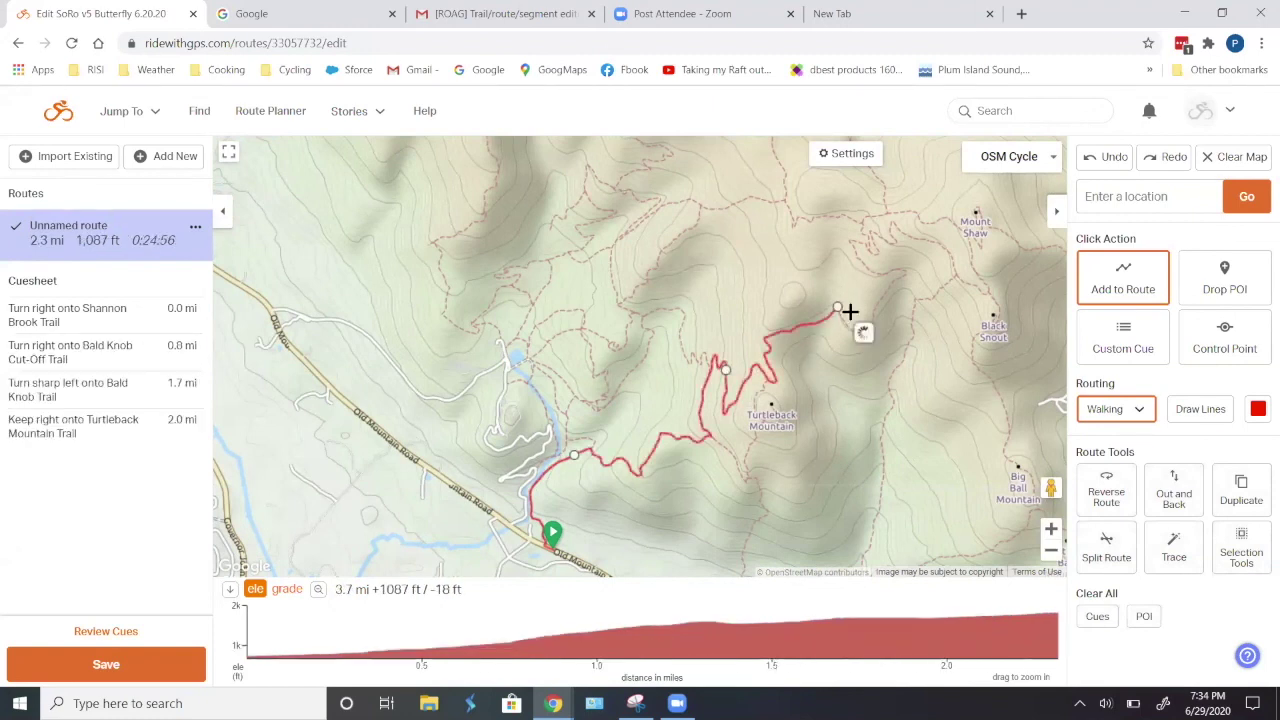
{"action": "left_click", "coordinate": [902, 274]}
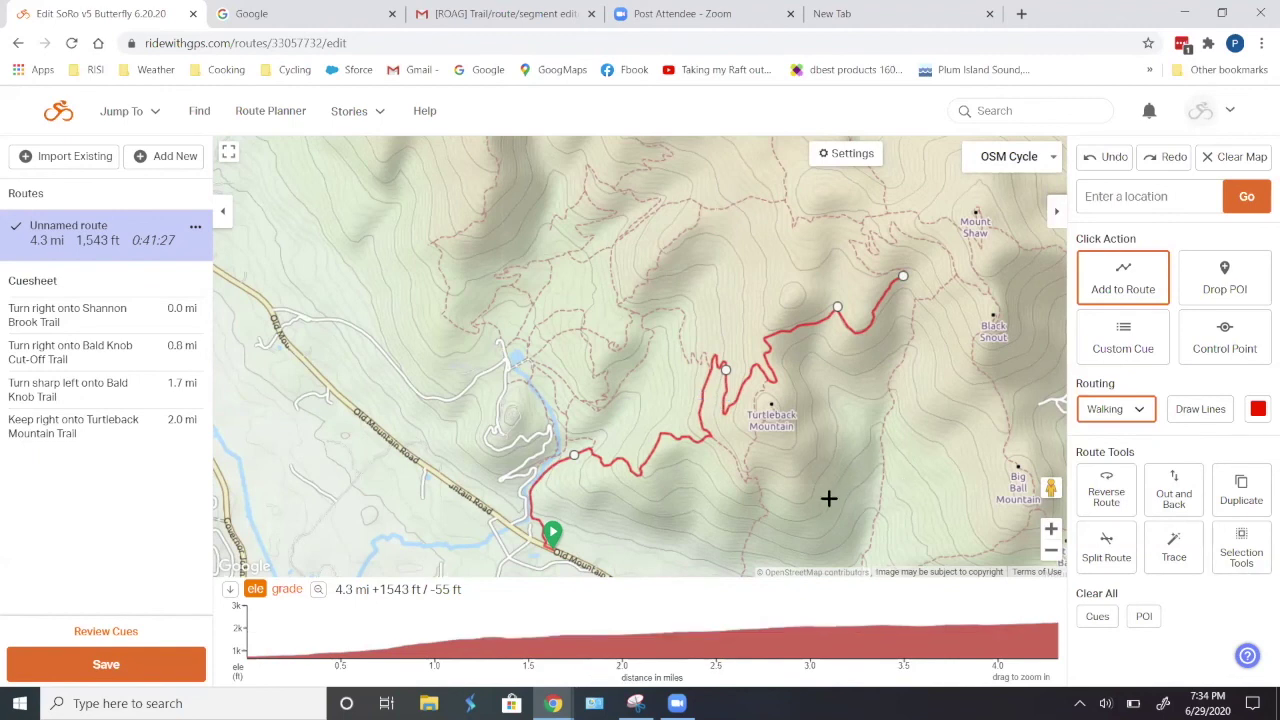
{"action": "scroll", "coordinate": [777, 437], "scroll_direction": "down", "scroll_amount": 3}
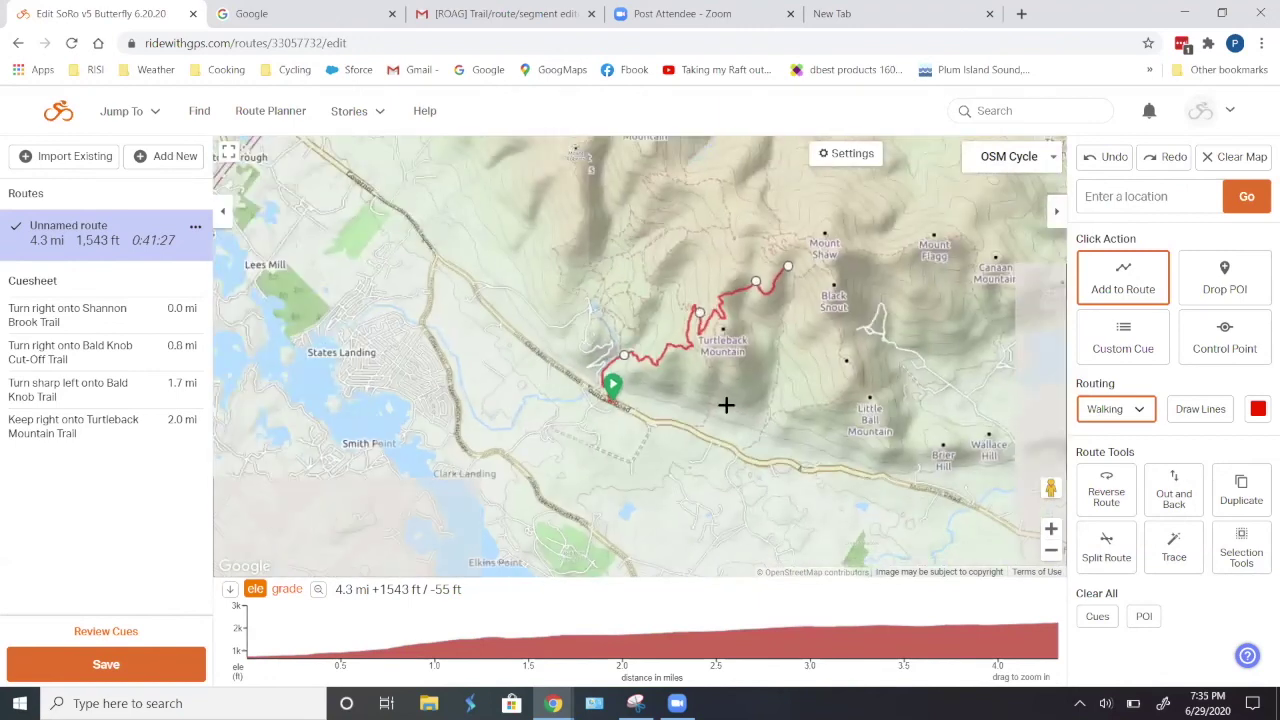